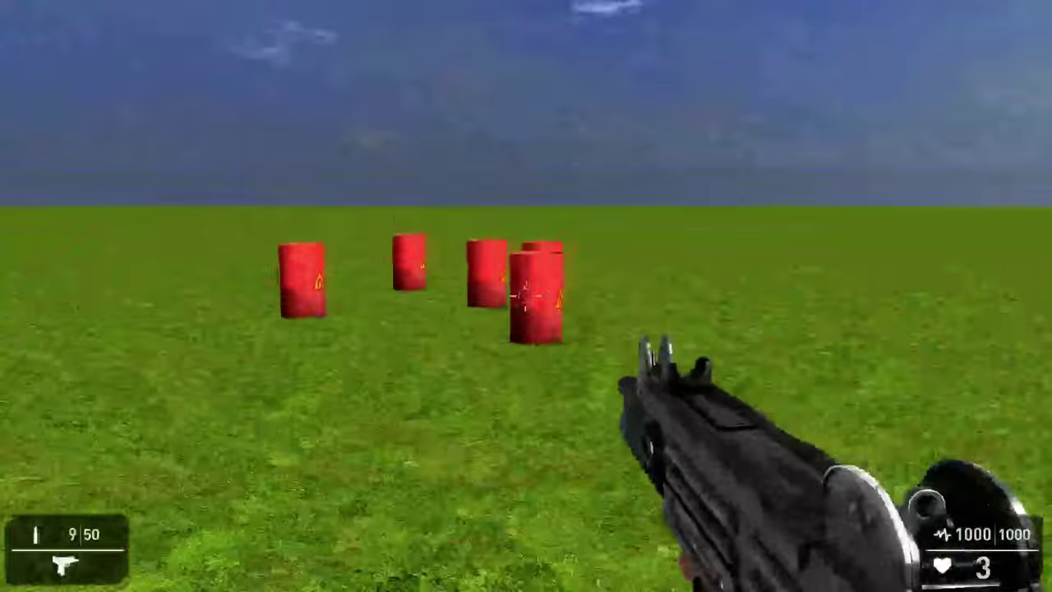
Test-fire the Uzi at the explosive and hazard barrels, then end the test game
left_click(526, 296)
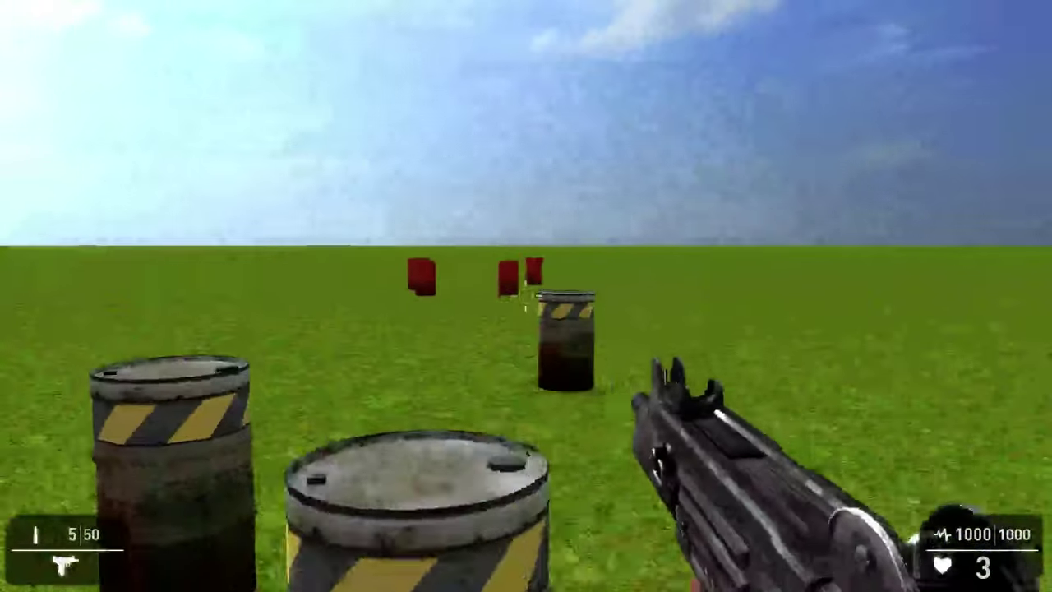
left_click(526, 296)
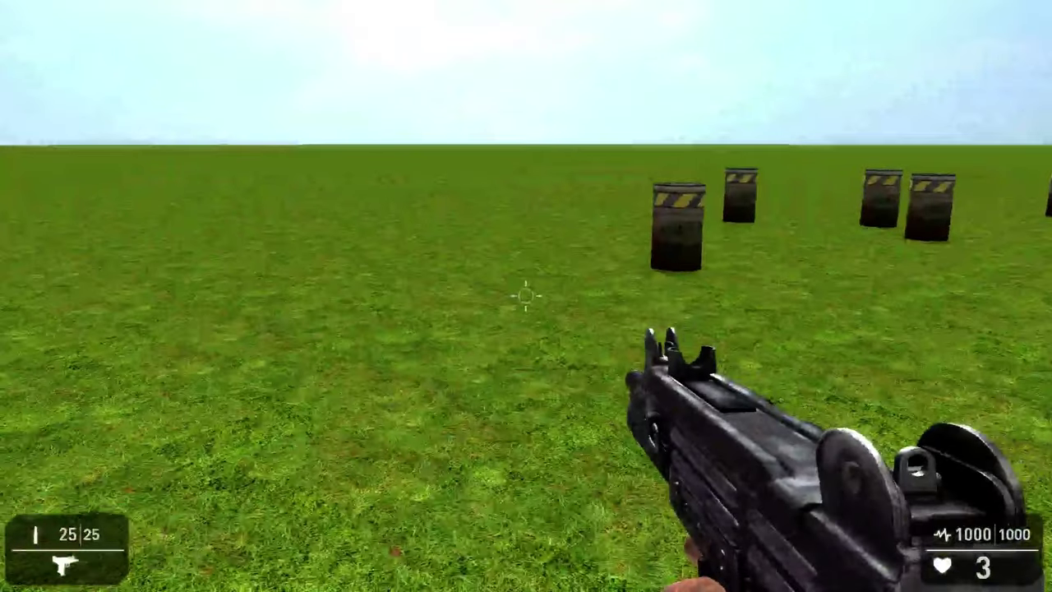
left_click_drag(526, 296, 526, 296)
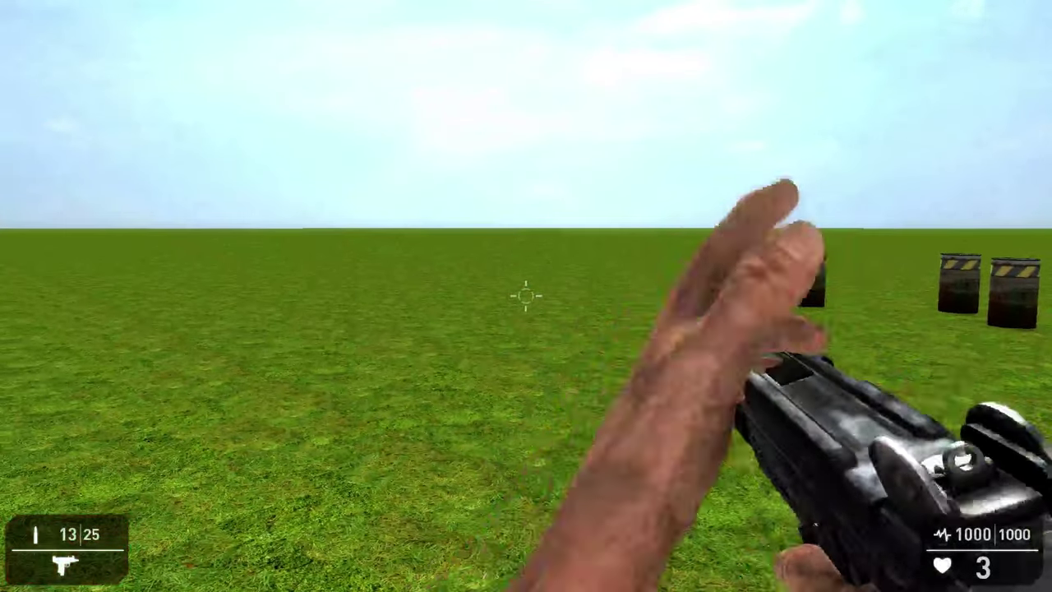
left_click_drag(527, 296, 526, 296)
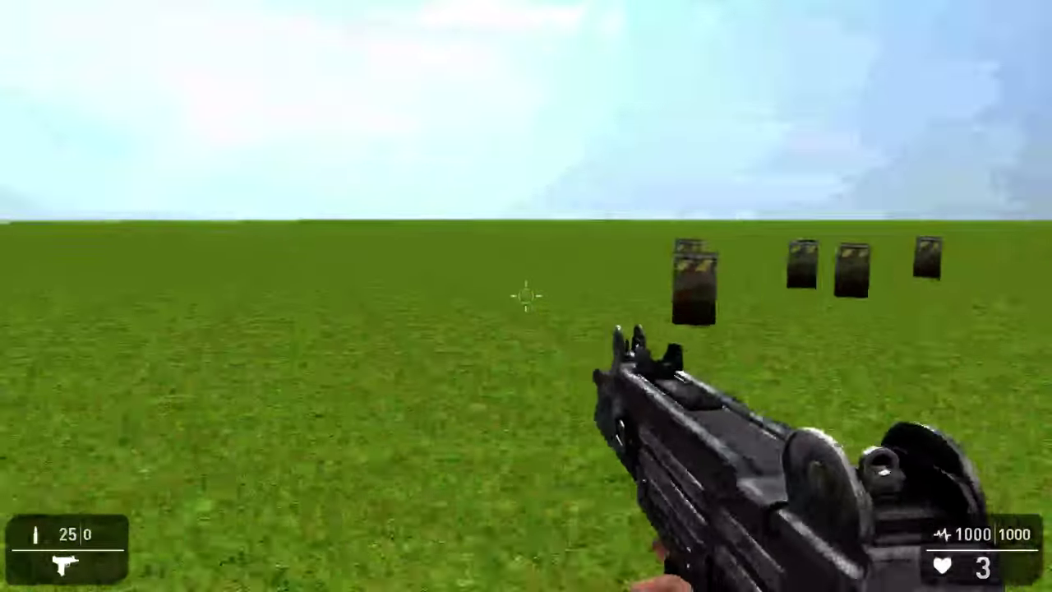
key("w")
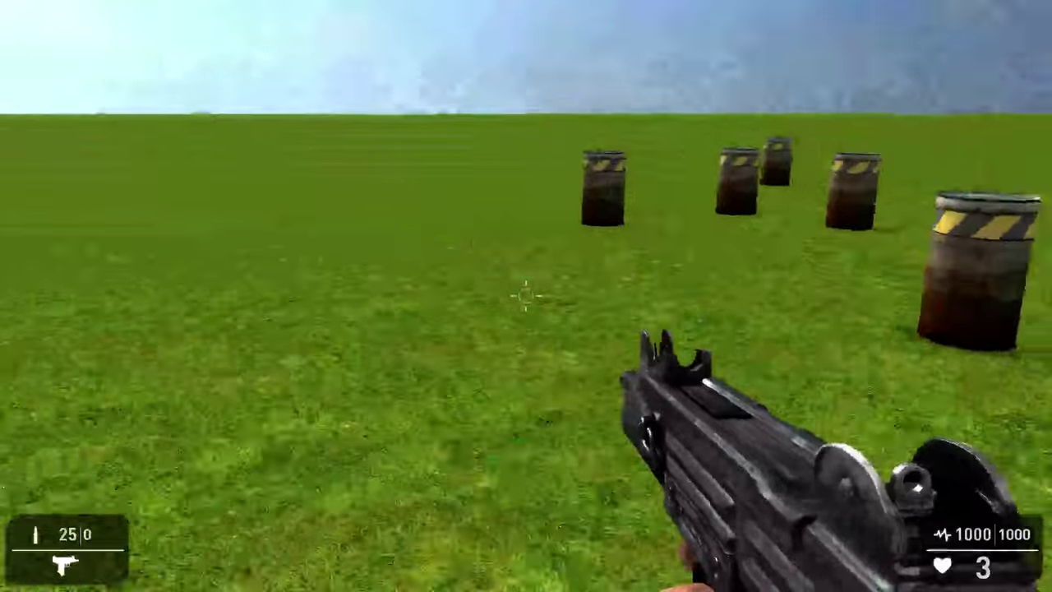
left_click_drag(527, 296, 526, 296)
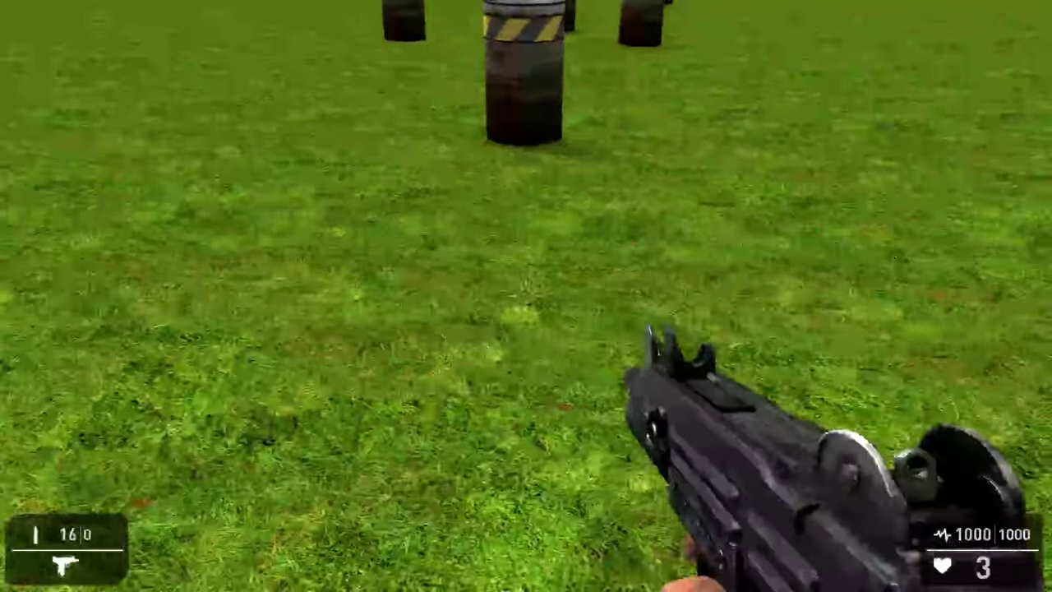
key("Escape")
Add 9mm Parabellum (Uzi) ammo from the Weapons library and place it just ahead of the player start marker
left_click(45, 112)
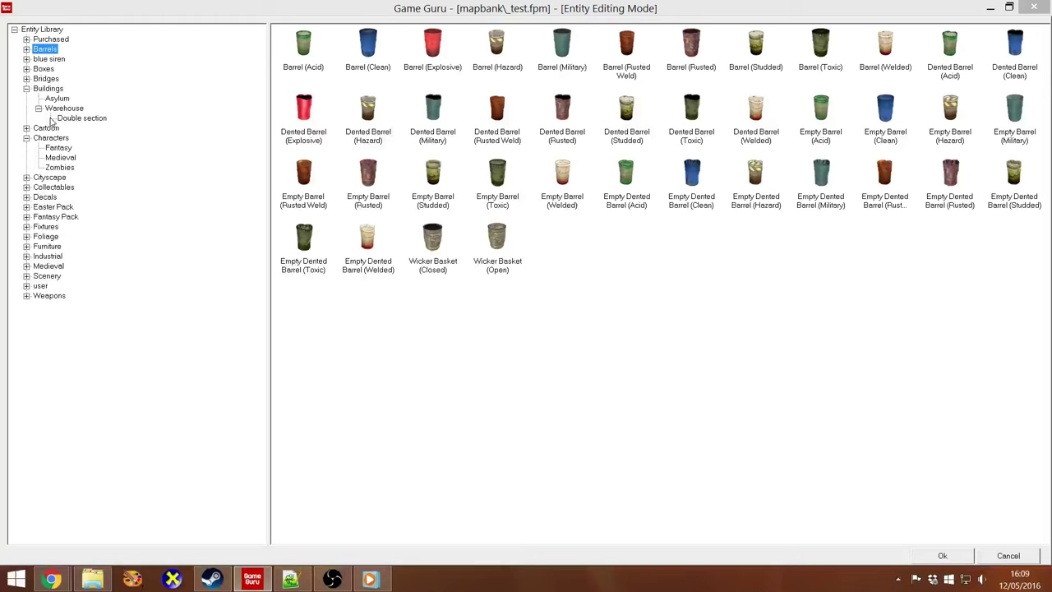
left_click(50, 295)
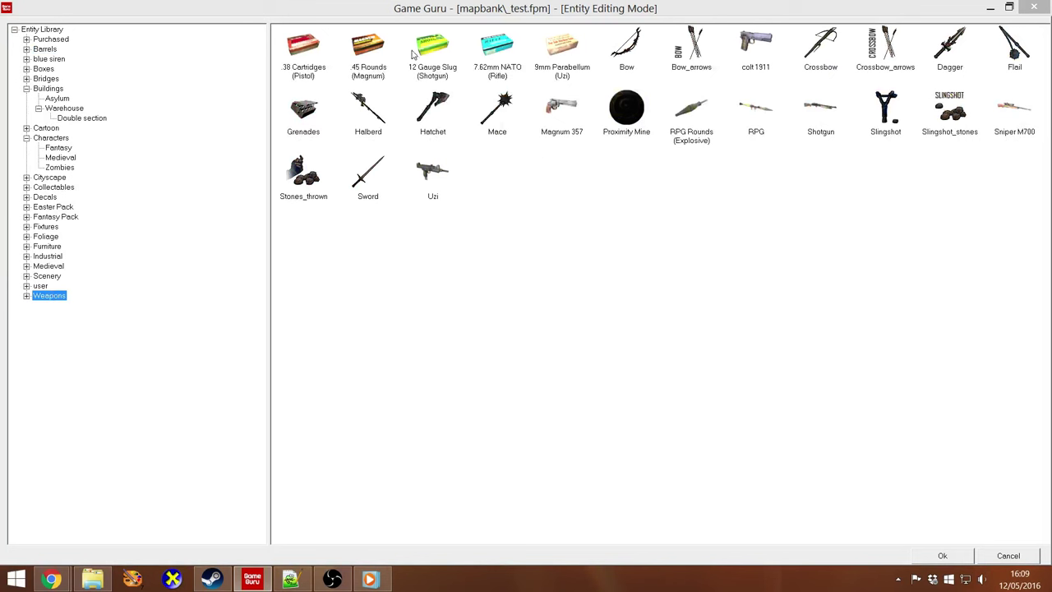
double_click(564, 47)
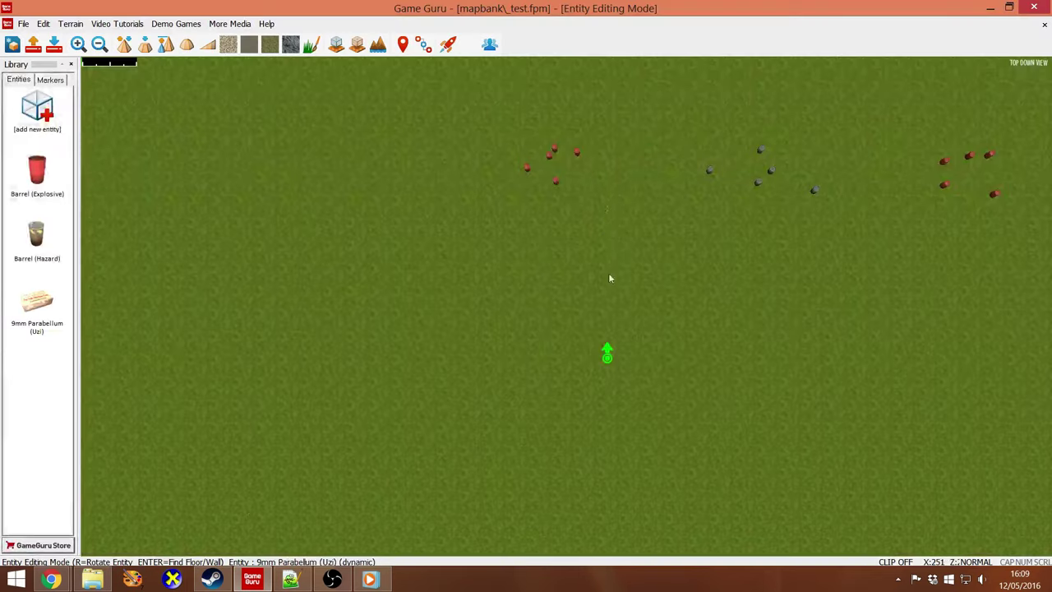
scroll(611, 307, "up", 5)
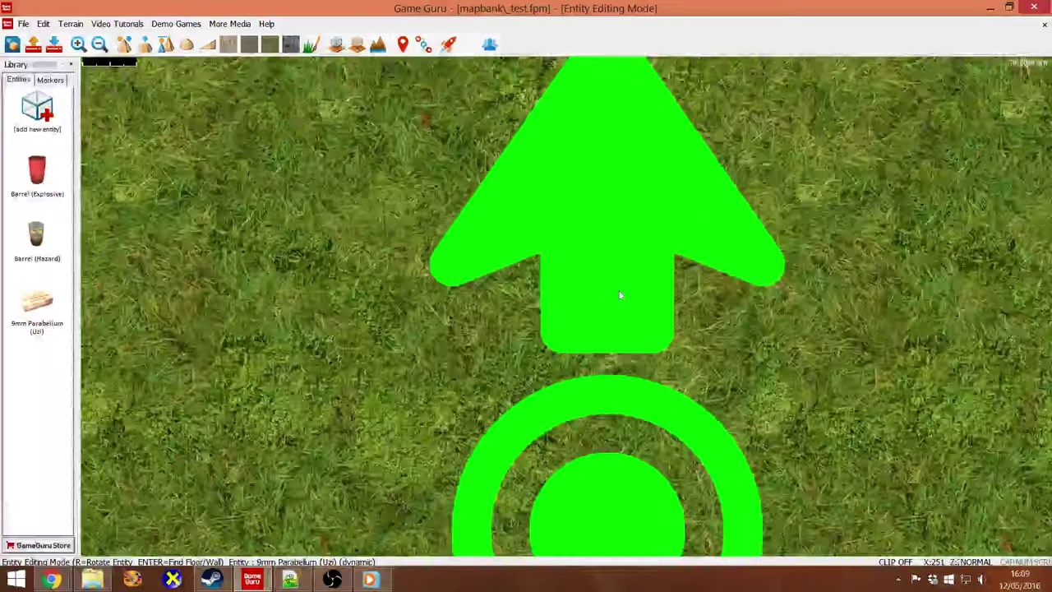
scroll(617, 304, "down", 4)
Add a Wooden Table from the Furniture library to the level, near the player start marker
left_click(37, 111)
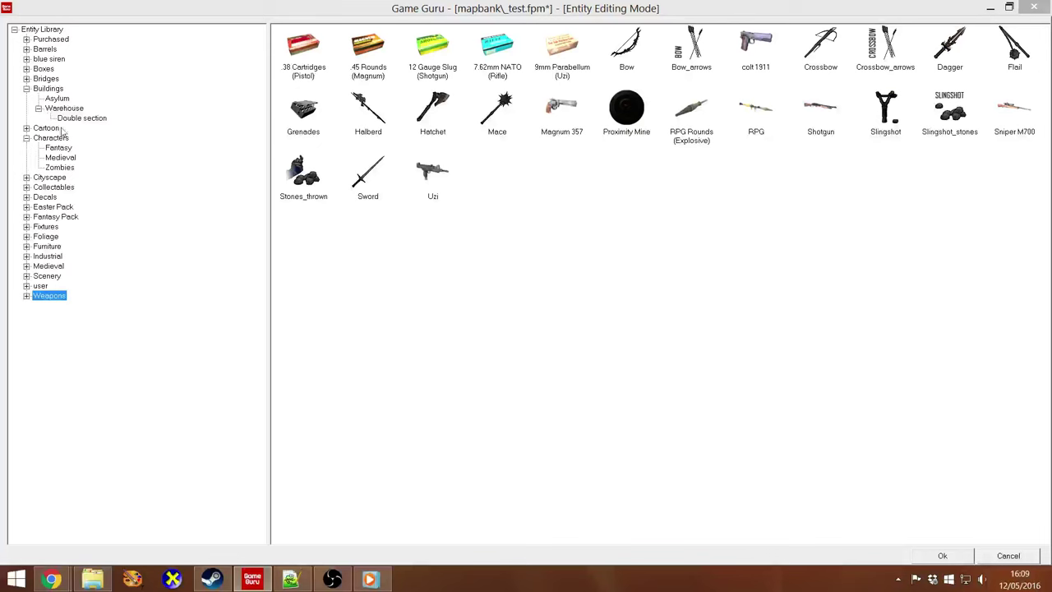
left_click(46, 276)
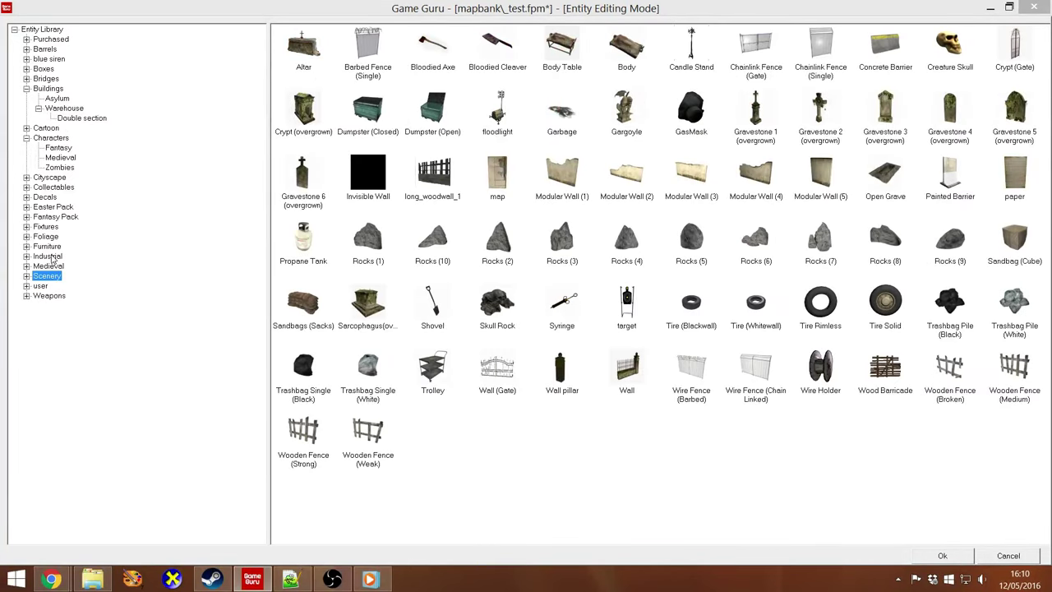
left_click(46, 246)
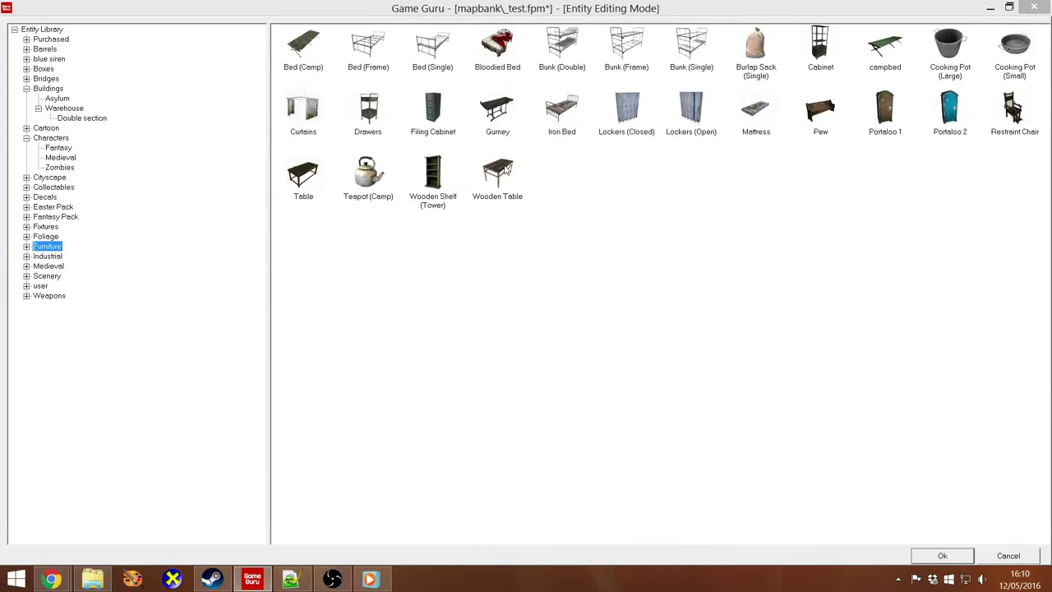
double_click(505, 170)
Pick up the 9mm Parabellum (Uzi) ammo and place several boxes of it on the wooden table
left_click(594, 172)
right_click(671, 228)
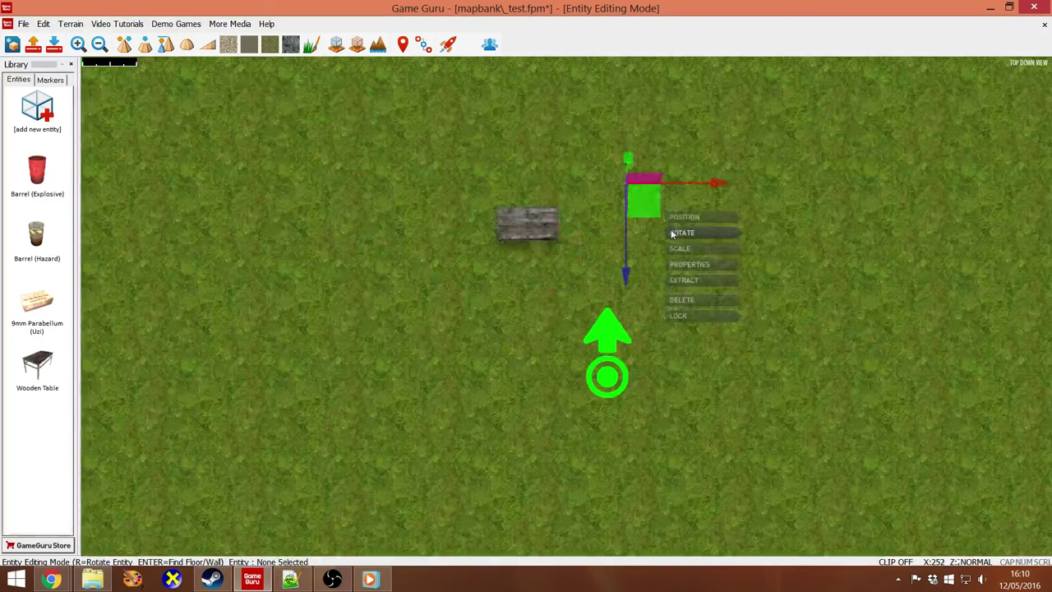
left_click(597, 163)
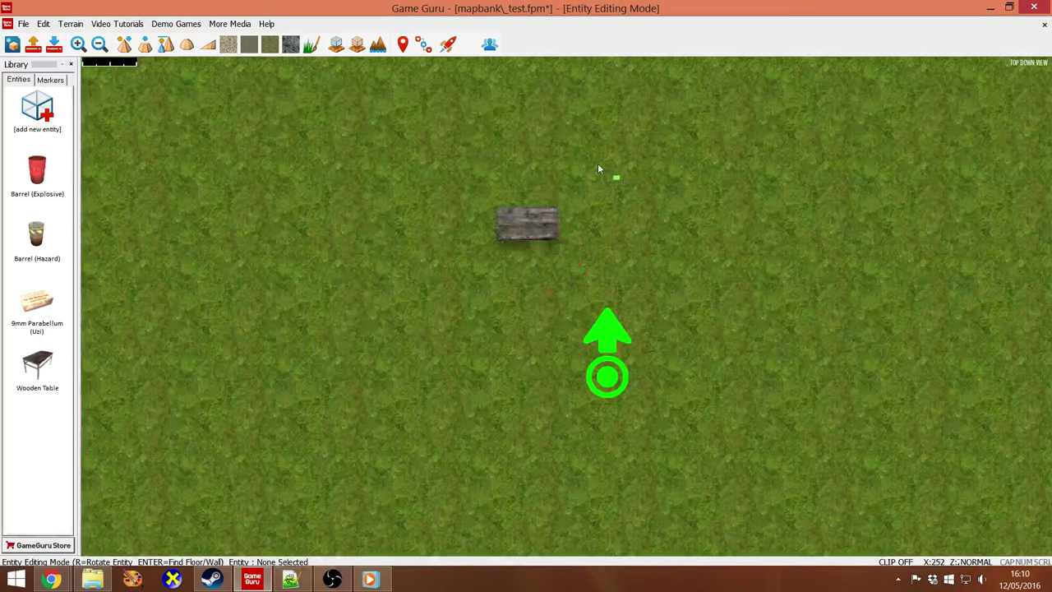
left_click(518, 219)
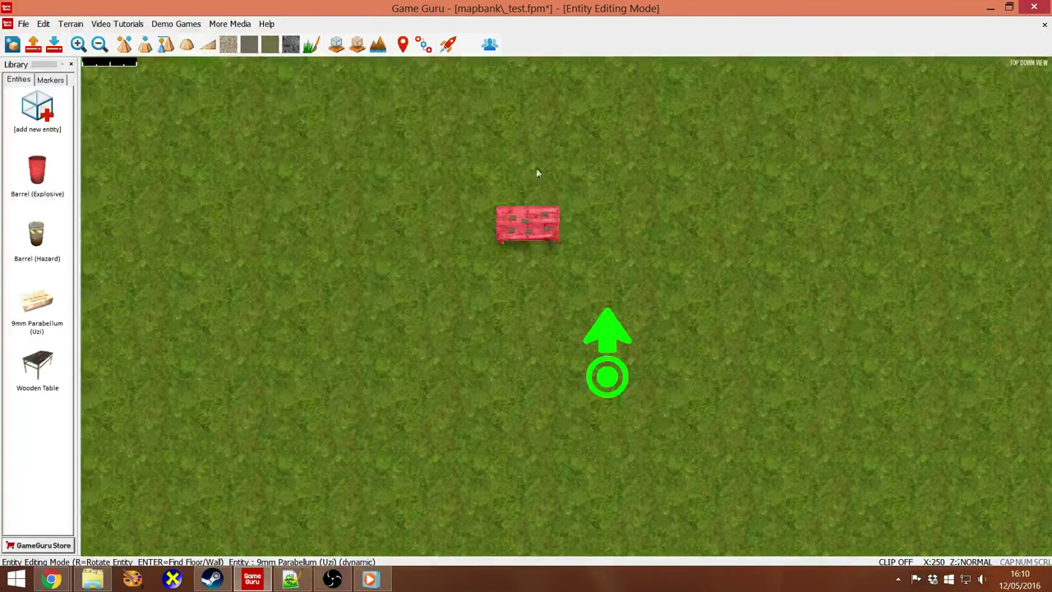
Save the level, then run a test game and walk forward to collect the Uzi ammo
left_click(53, 43)
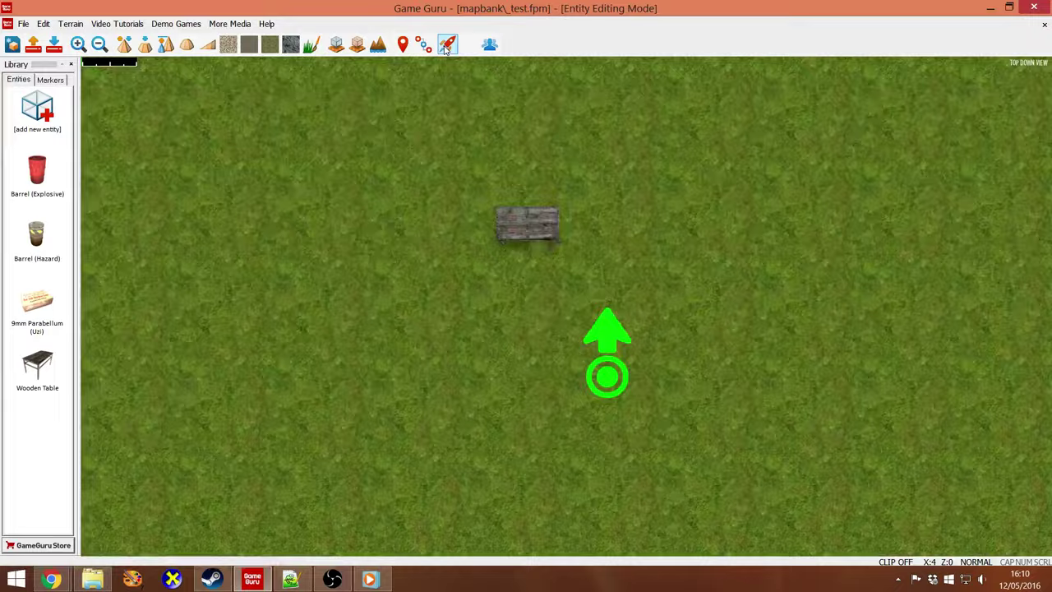
left_click(448, 44)
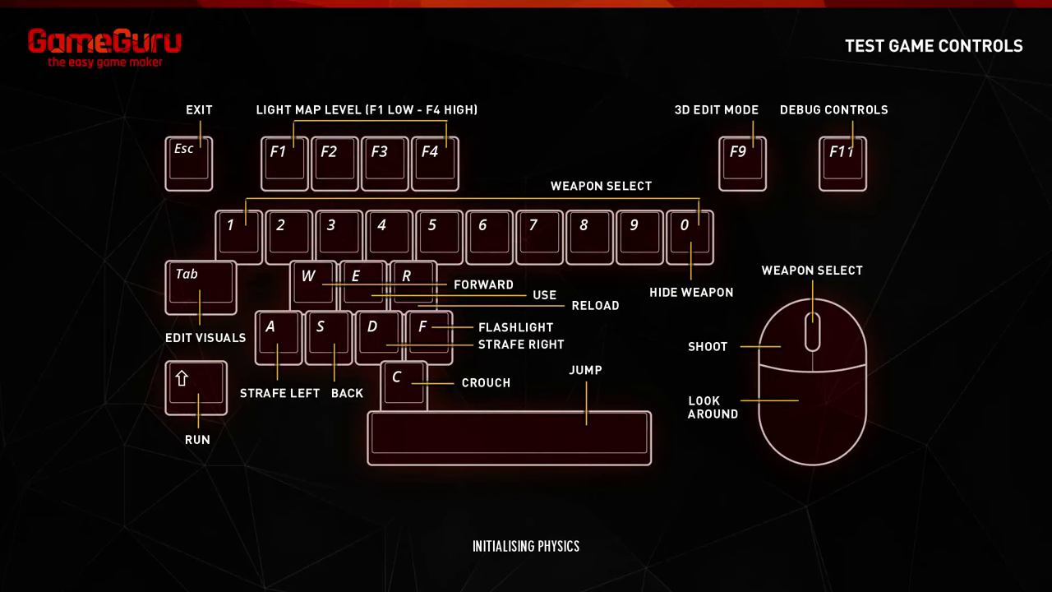
key("w")
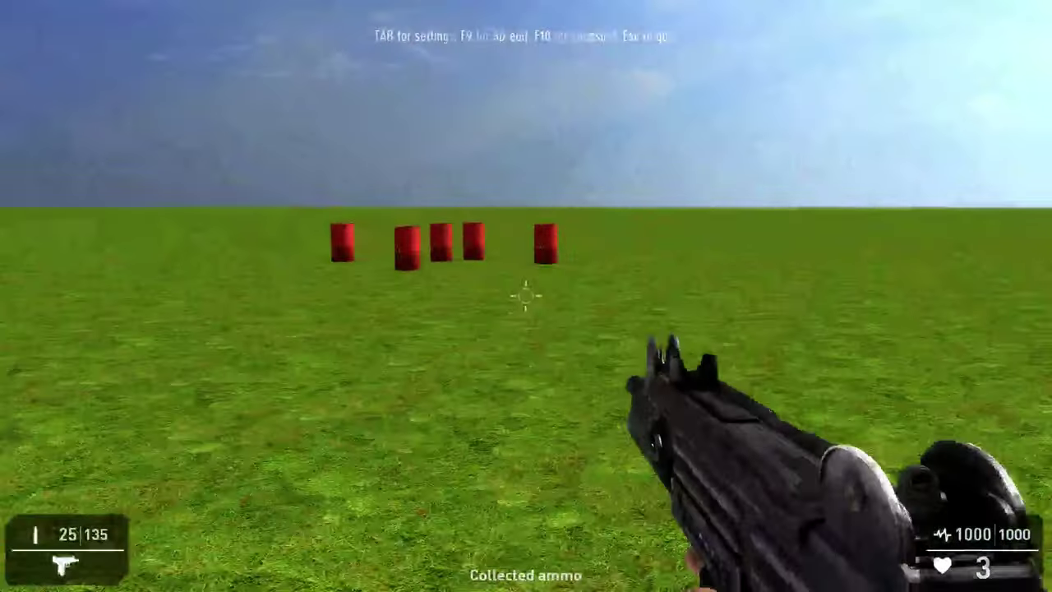
Empty and reload the Uzi's magazine, then shoot the red explosive barrels
left_click_drag(527, 296, 526, 296)
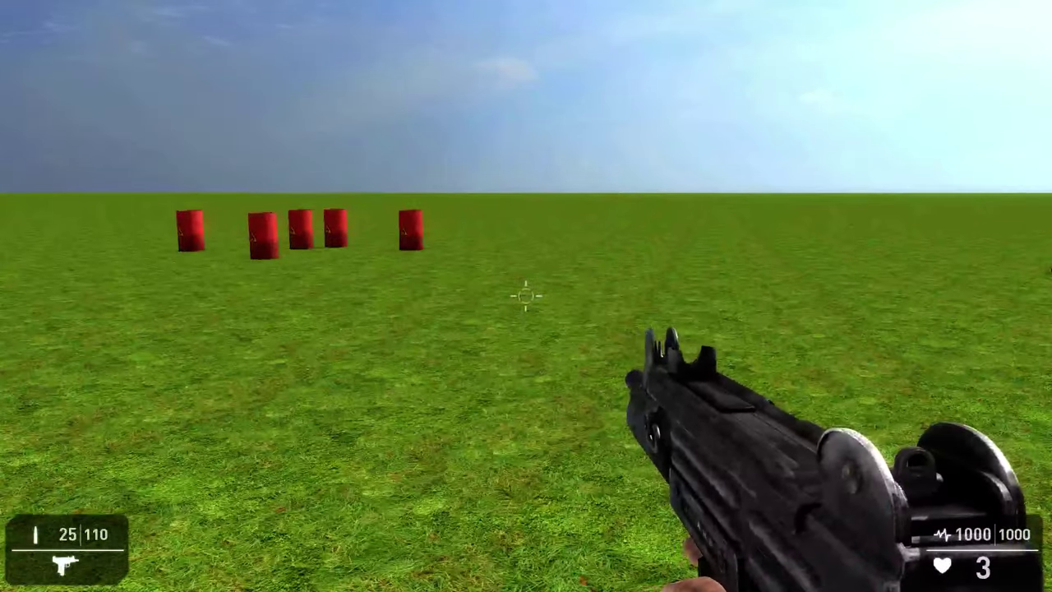
left_click_drag(527, 296, 527, 296)
key("r")
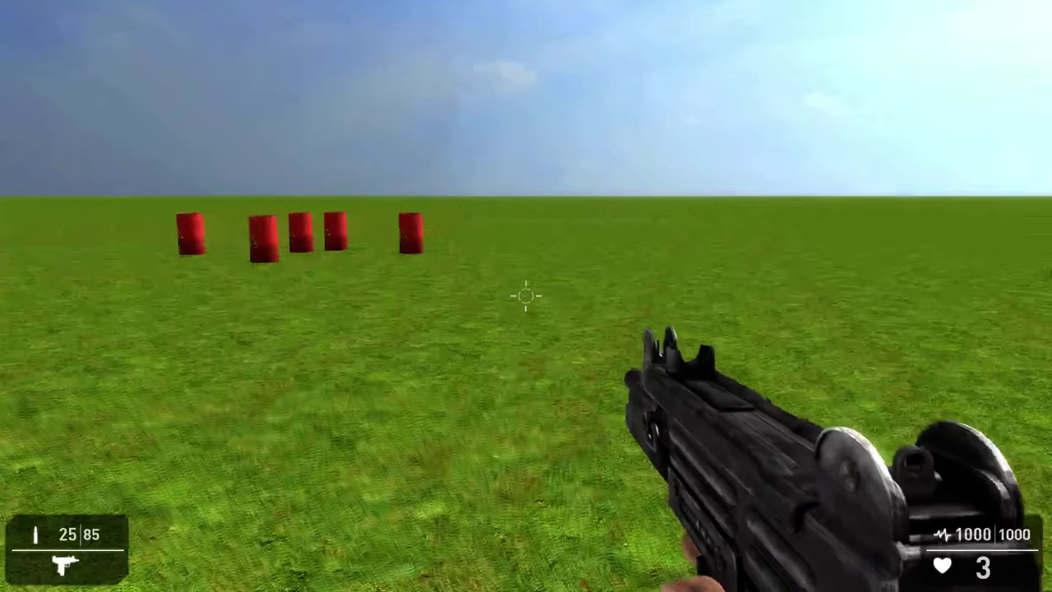
left_click_drag(527, 296, 526, 296)
left_click(527, 296)
left_click(526, 296)
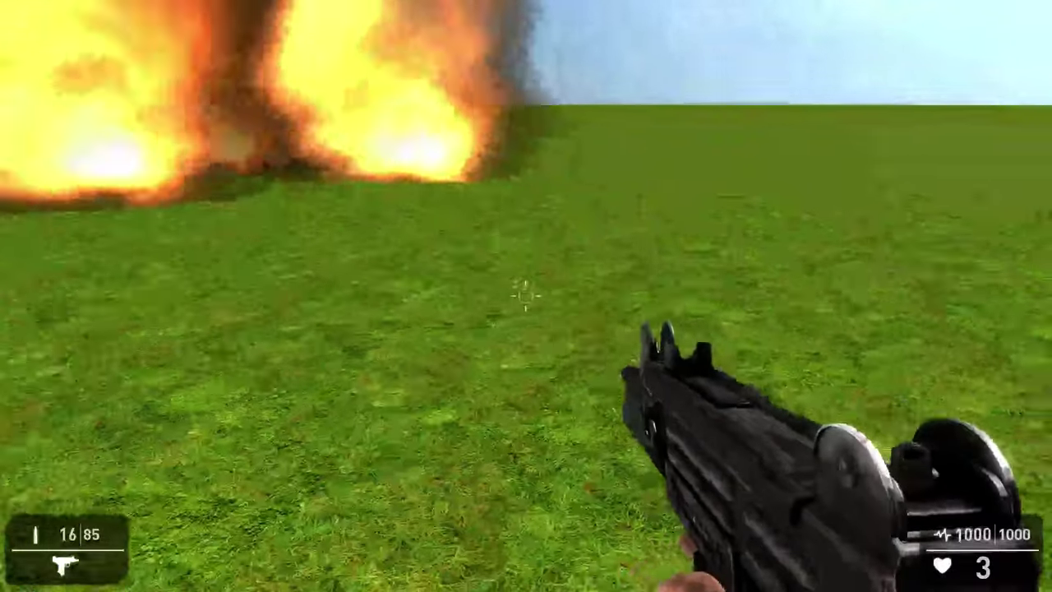
Approach and shoot the hazard barrels, reload the Uzi, and leave the test game
key("w")
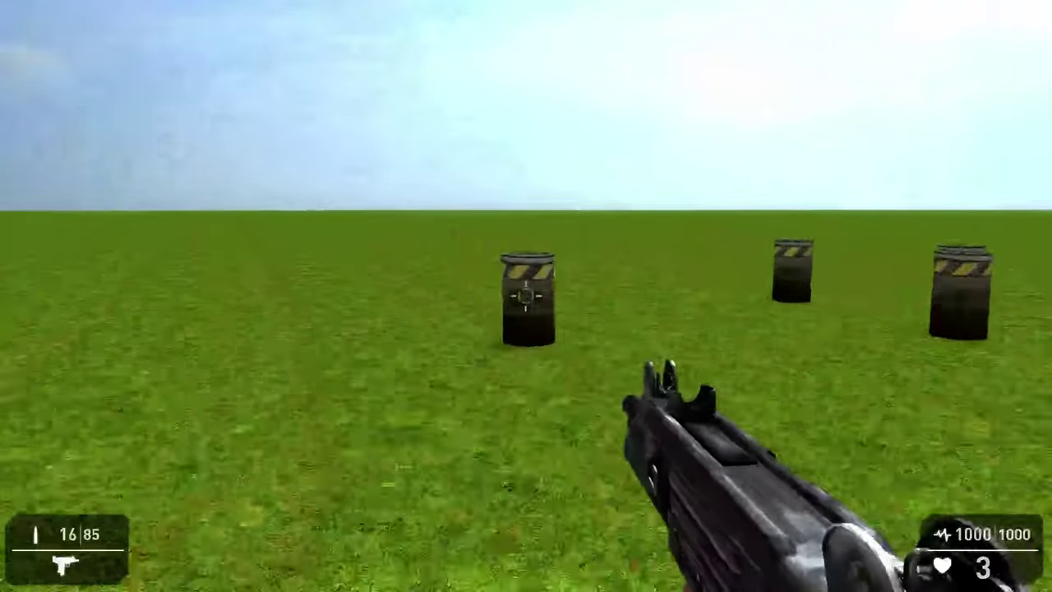
left_click_drag(526, 296, 526, 296)
key("r")
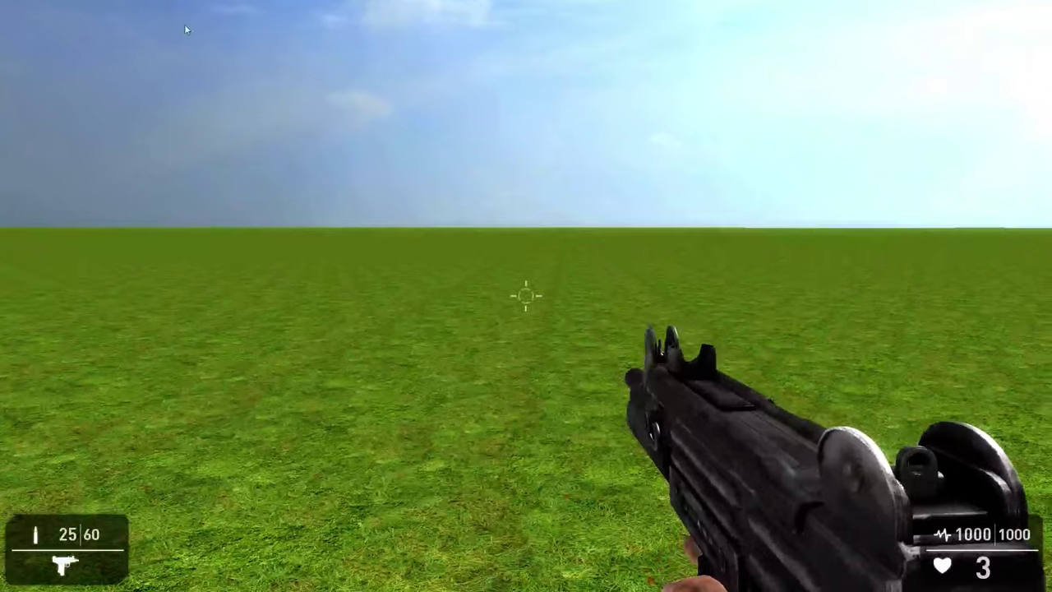
key("Escape")
Add a Masked Soldier from the Characters library and place him ahead of the player start, near the red barrels
left_click(36, 110)
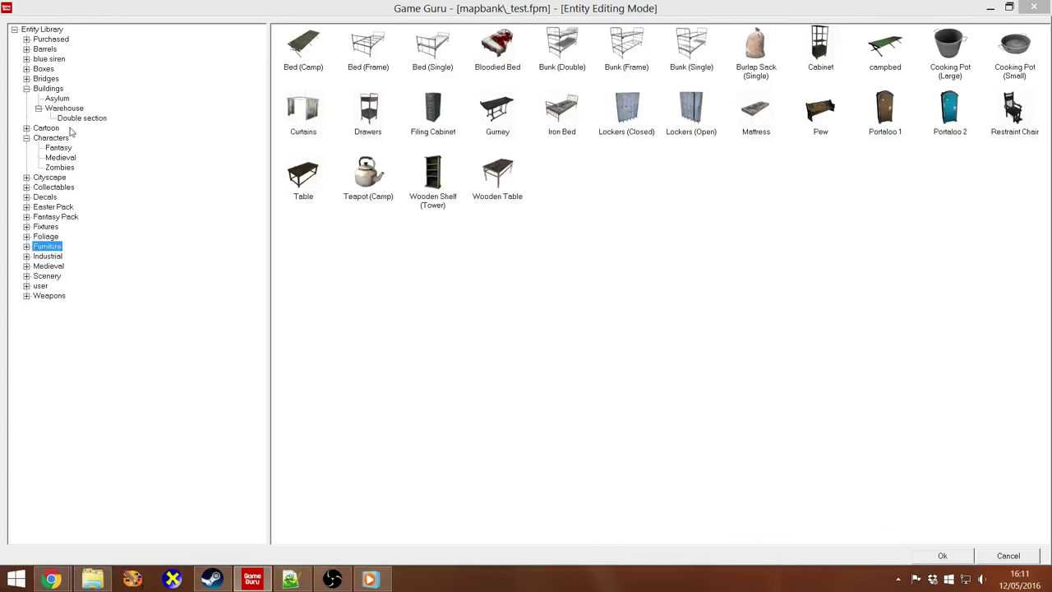
left_click(57, 137)
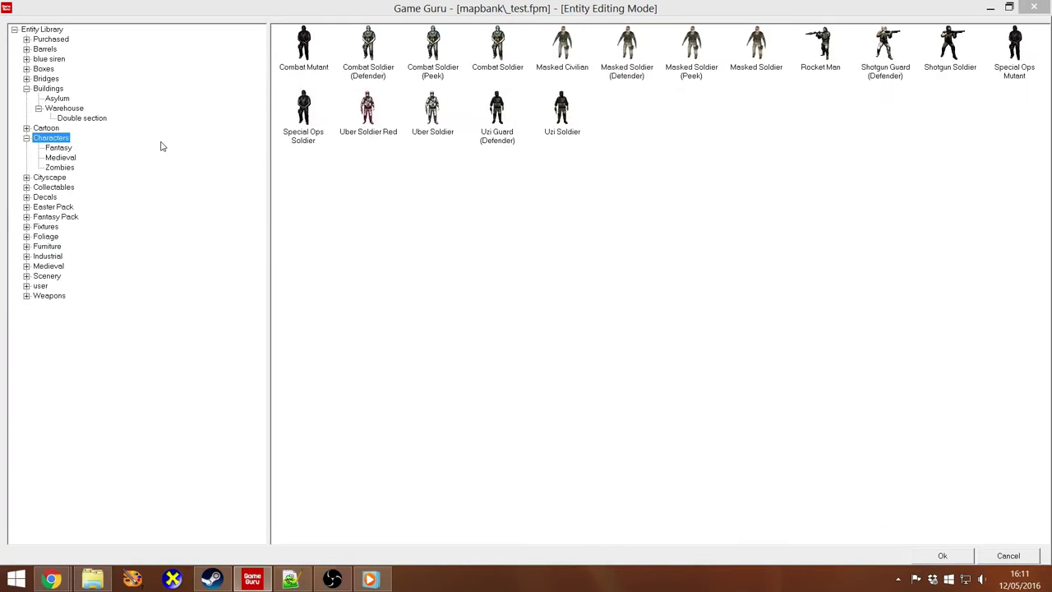
double_click(756, 42)
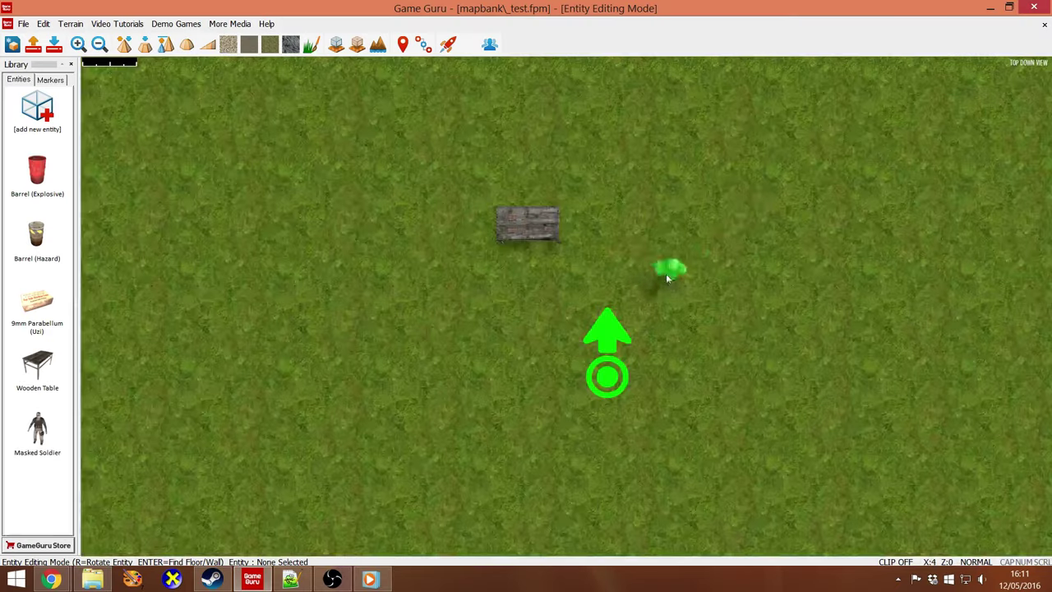
scroll(642, 212, "down", 3)
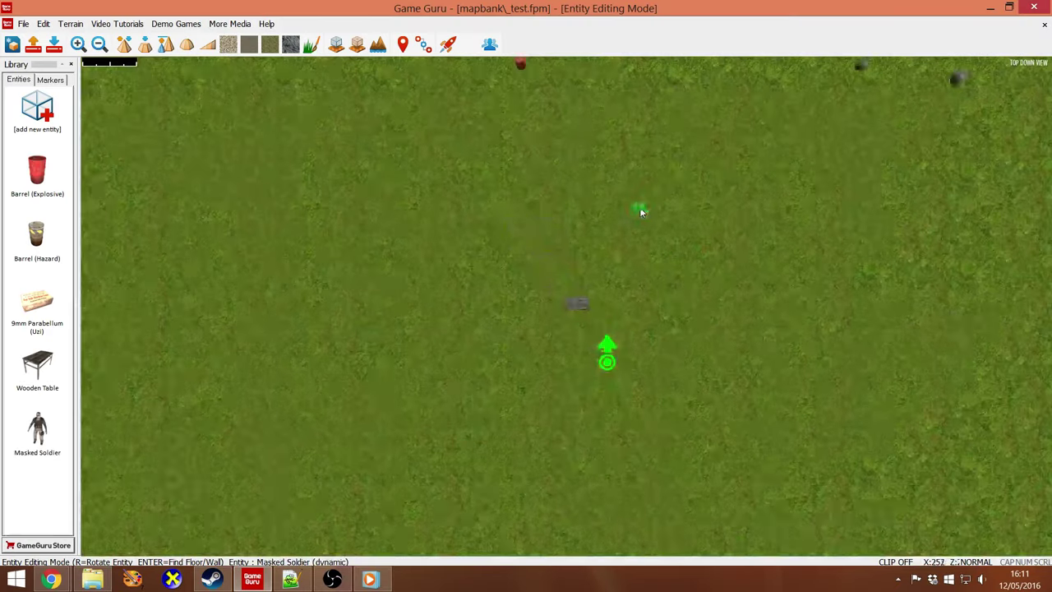
left_click(627, 142)
Set the Masked Soldier's Strength to 200 in his properties and apply the change
left_click(710, 217)
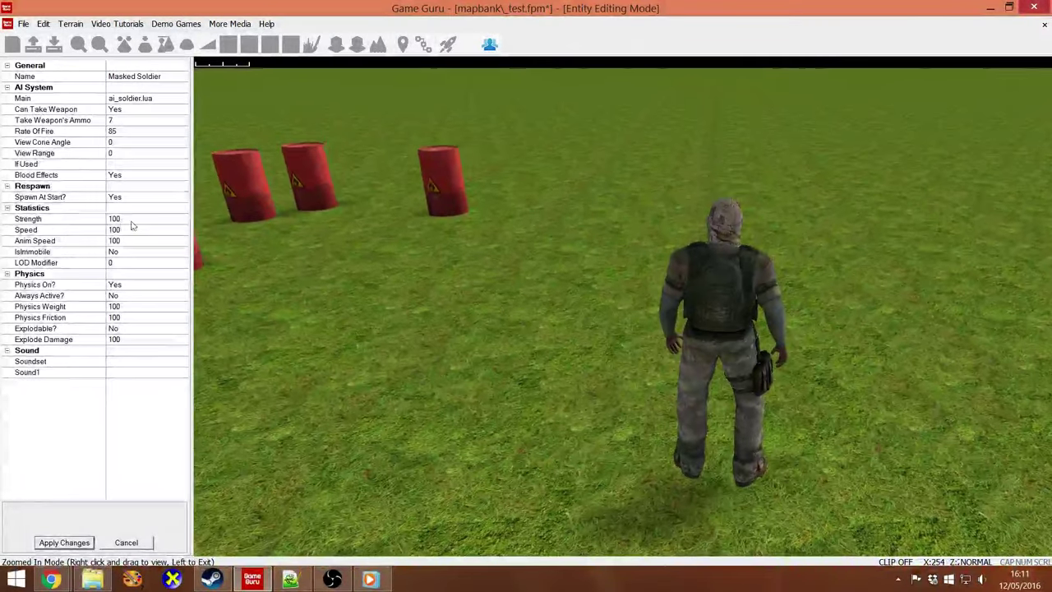
left_click(127, 219)
type("2")
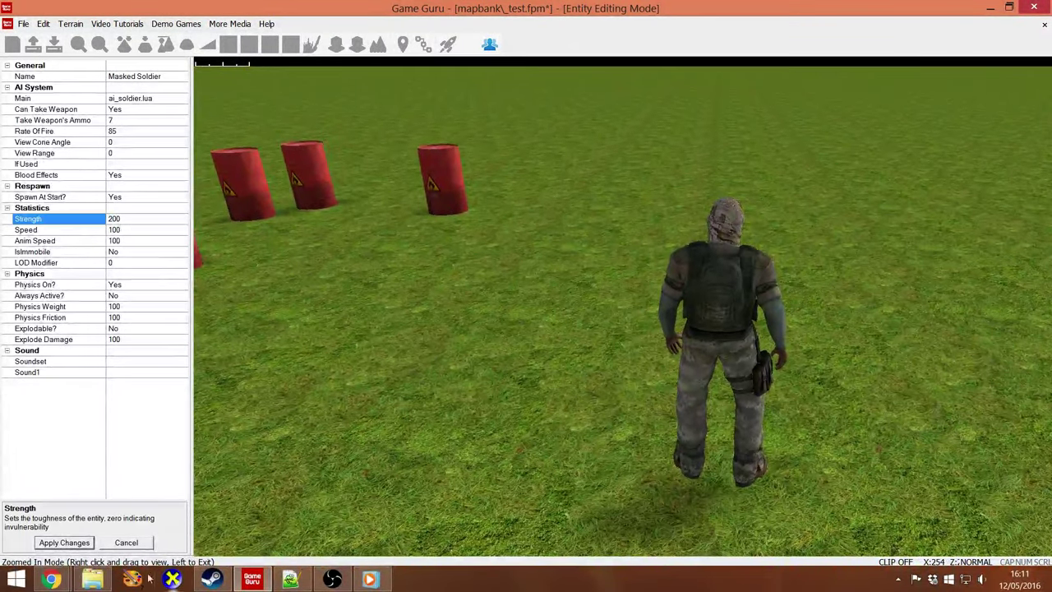
left_click(239, 340)
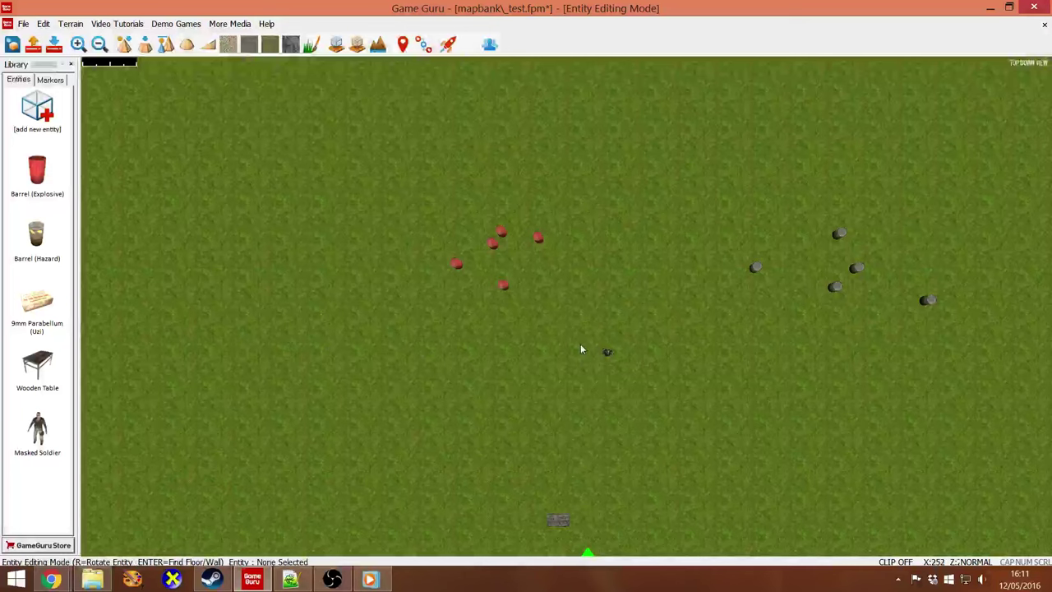
Set the player start marker's Has Weapon to modern\colt1911, apply the change and save the level
left_click(607, 351)
left_click(554, 407)
right_click_drag(586, 403, 601, 320)
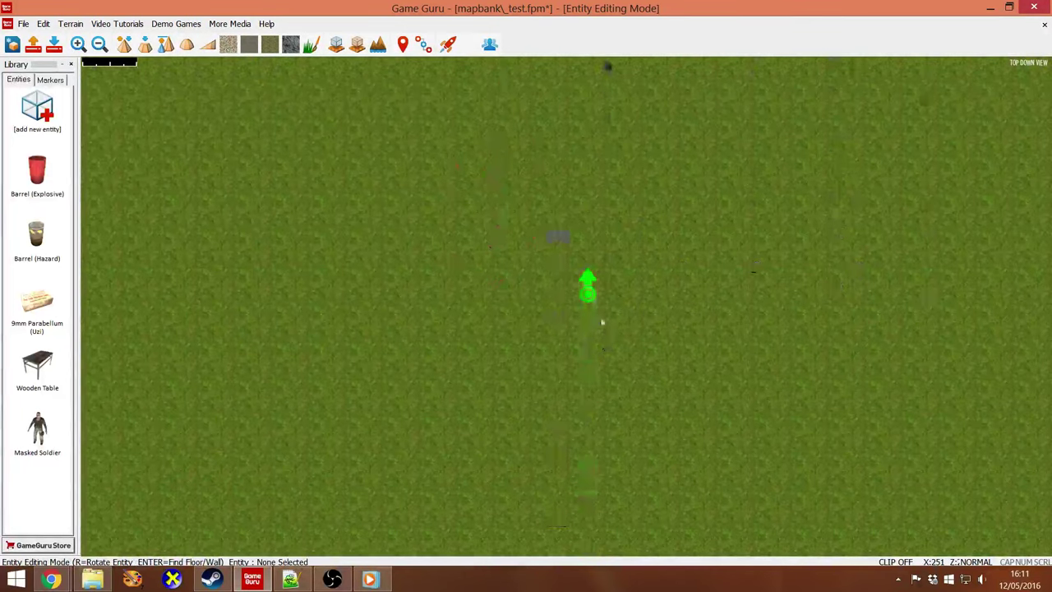
left_click(588, 289)
left_click(642, 175)
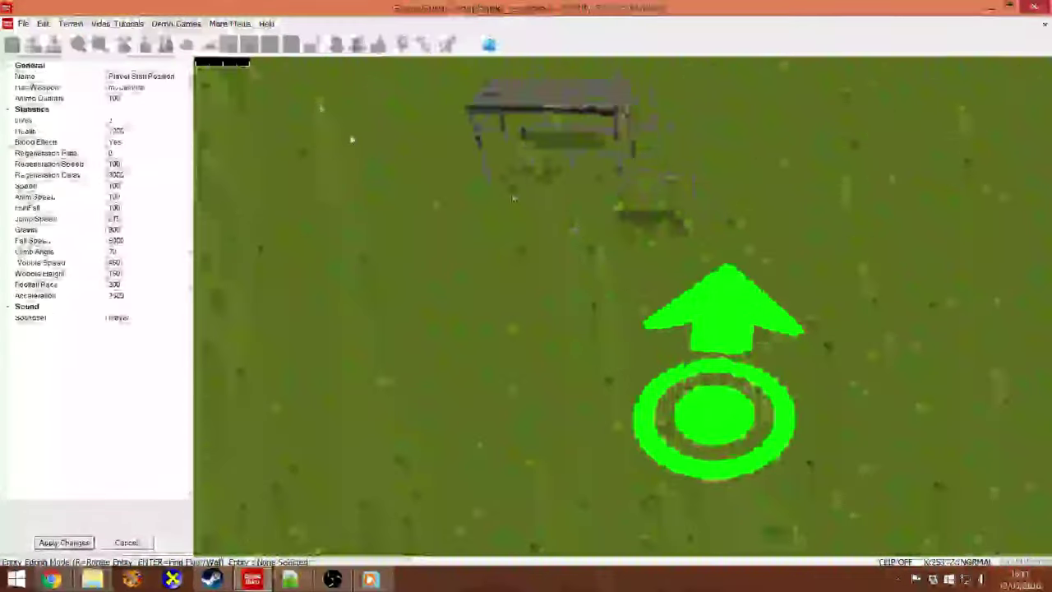
left_click(182, 88)
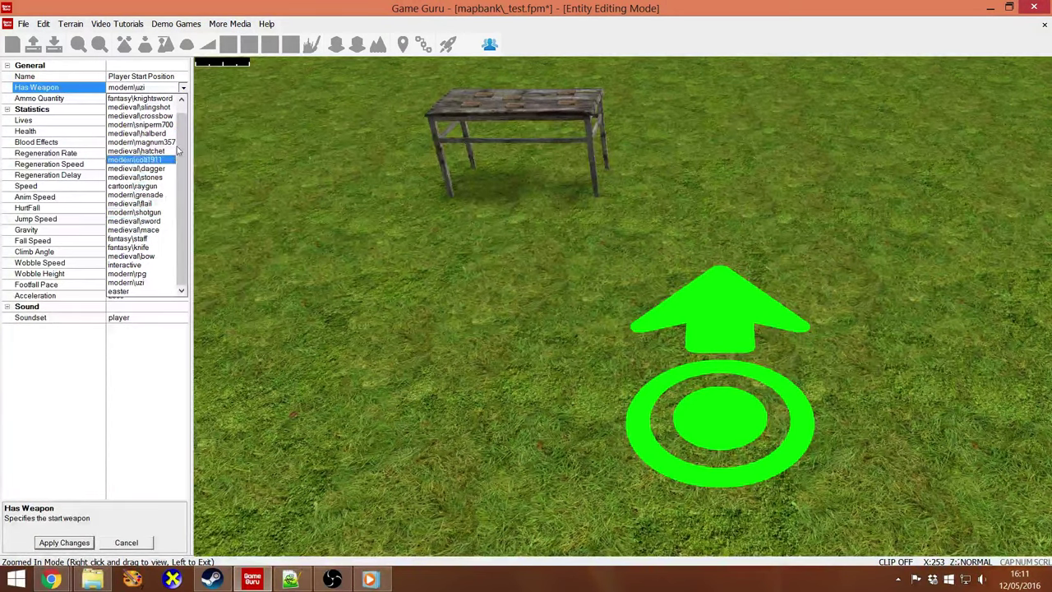
left_click_drag(186, 138, 187, 132)
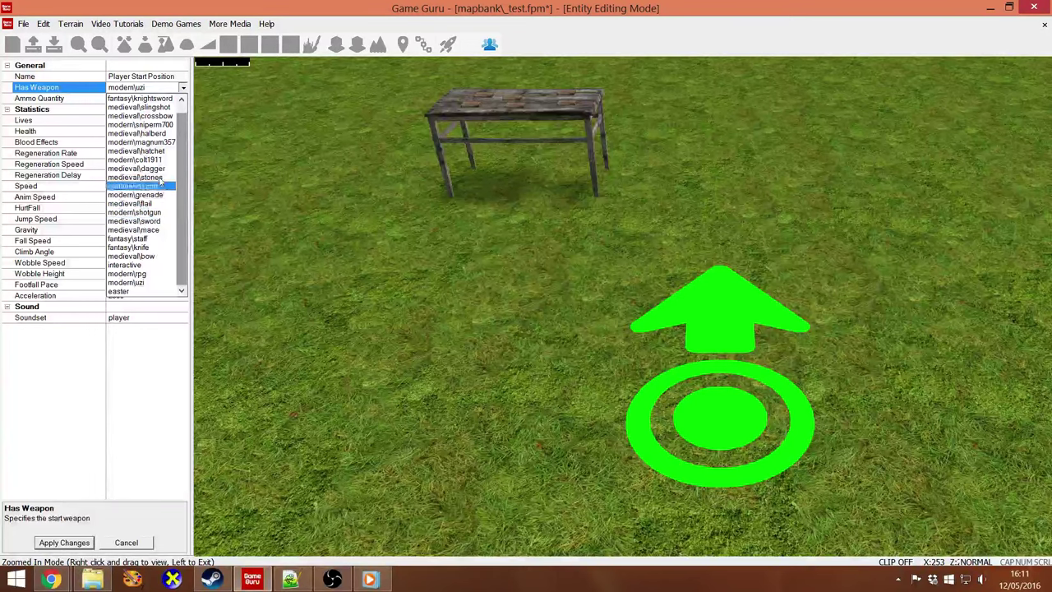
left_click(162, 161)
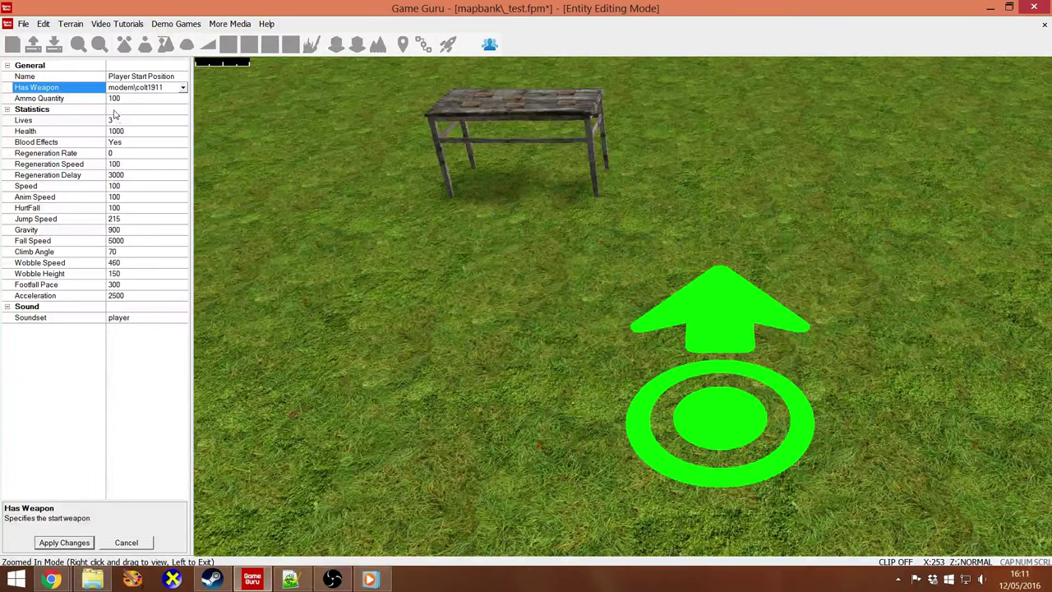
left_click(53, 45)
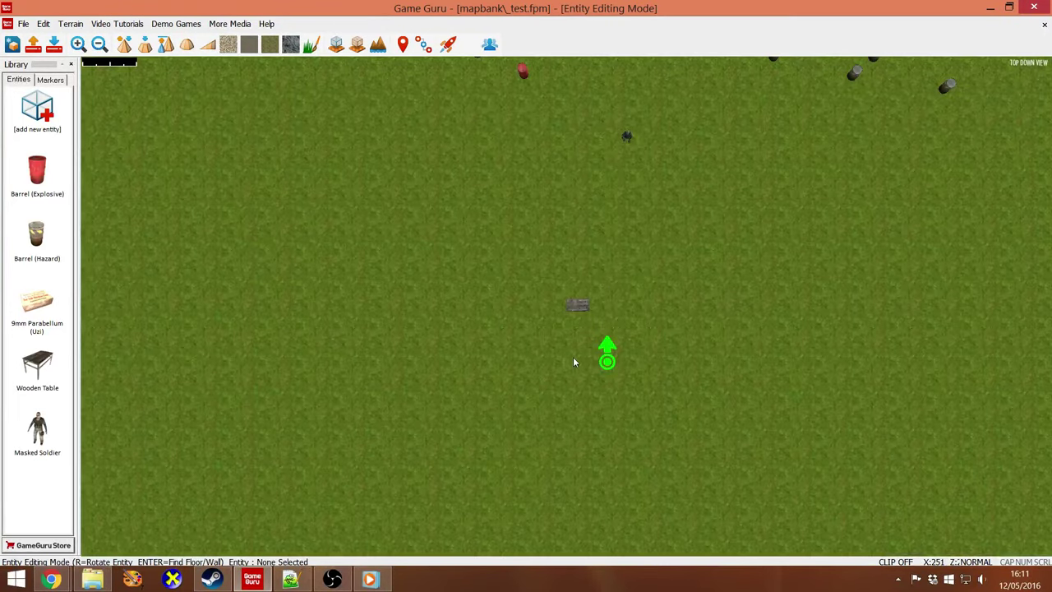
Move the wooden table off the 9mm Parabellum boxes, delete all six boxes, and reselect the table
scroll(574, 362, "up", 10)
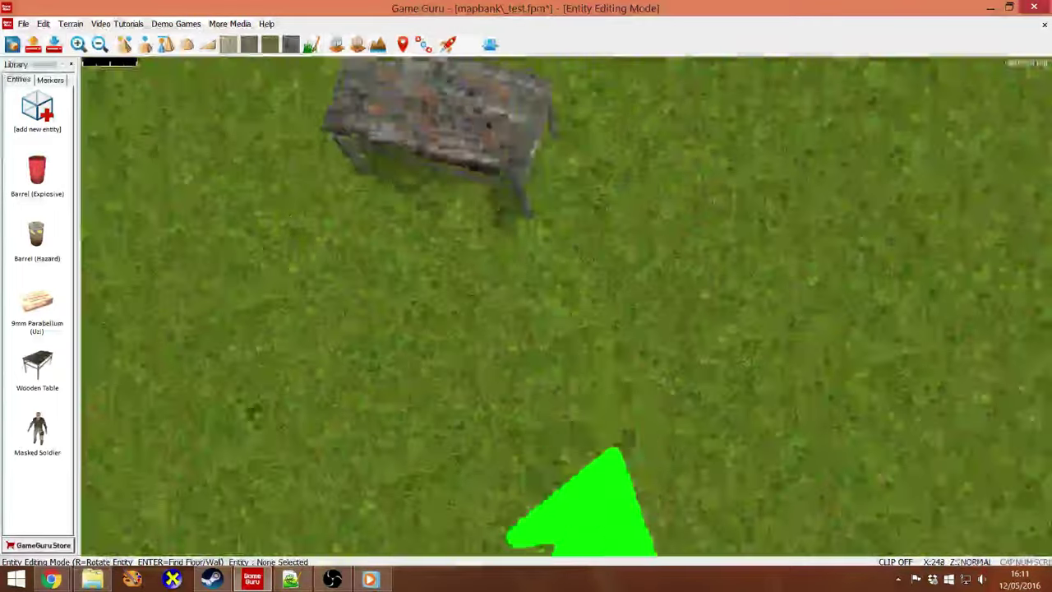
right_click_drag(576, 329, 680, 375)
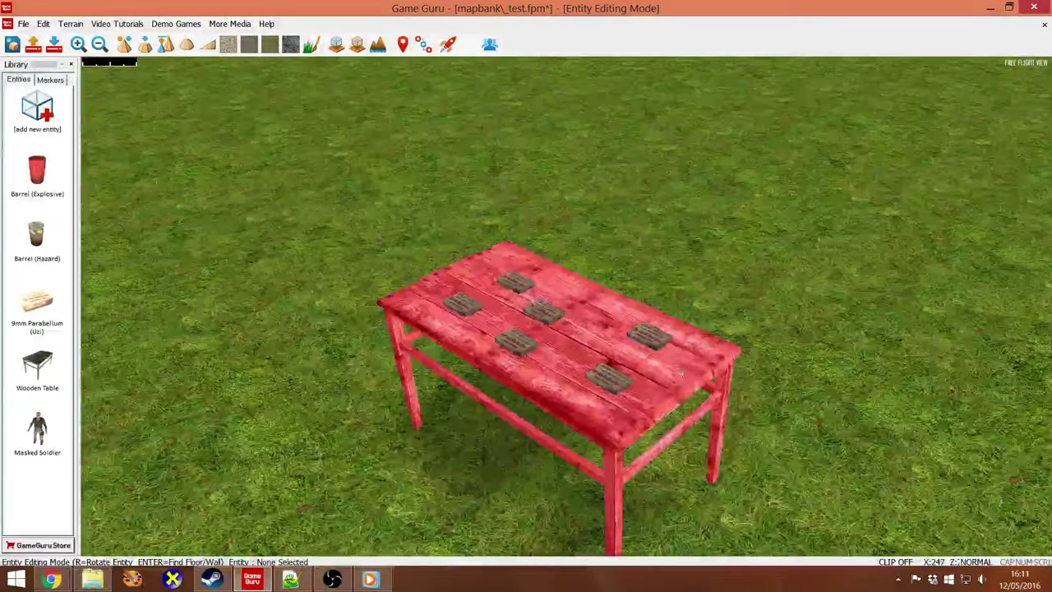
left_click(549, 371)
left_click_drag(549, 371, 271, 239)
left_click_drag(448, 255, 670, 434)
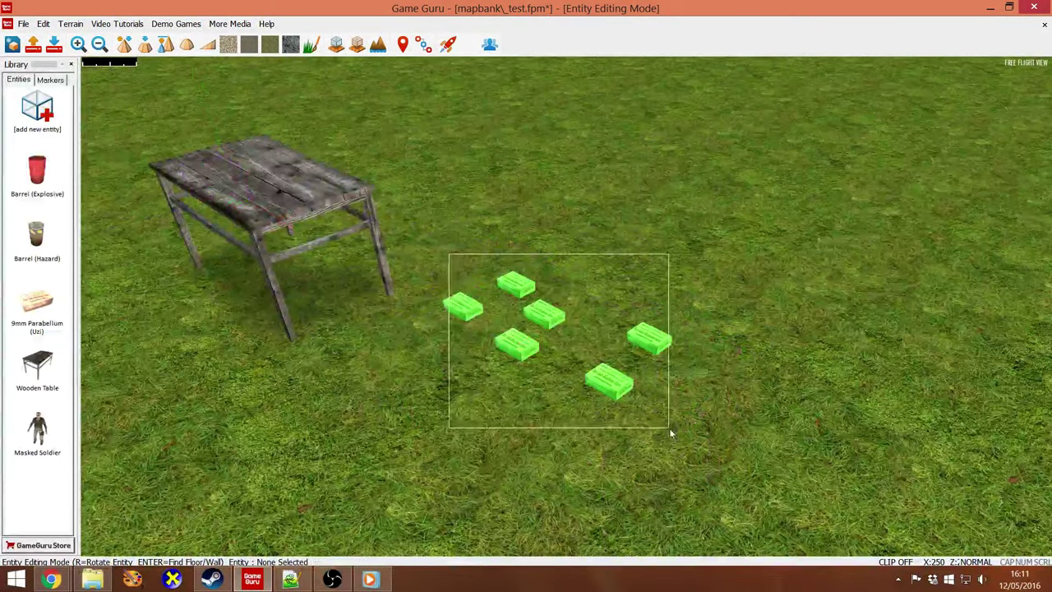
key("Delete")
right_click(310, 219)
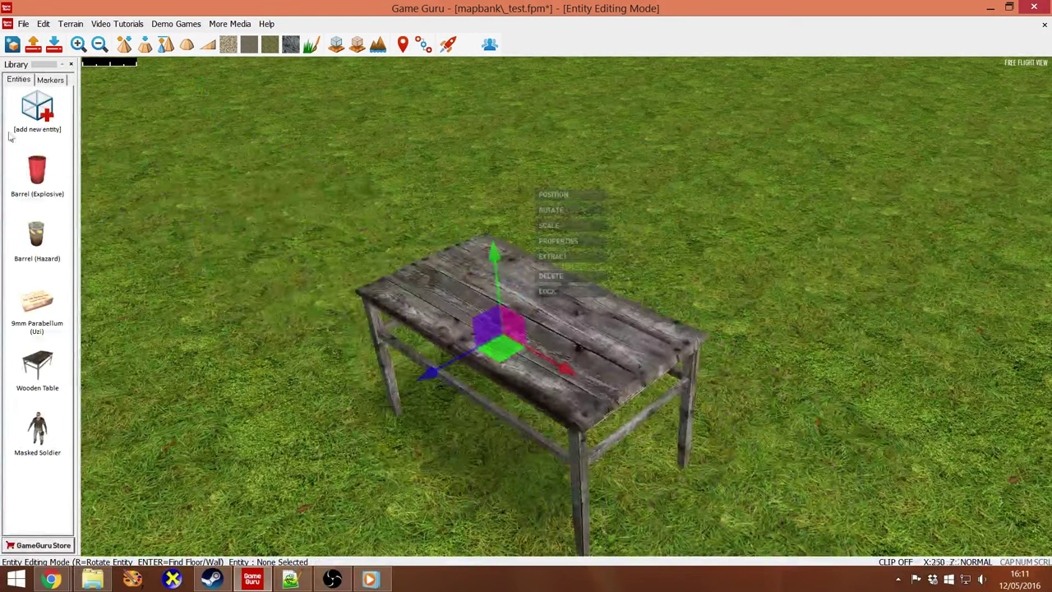
Add .38 Cartridges (Pistol) from the Weapons library, place seven boxes across the wooden table, and save the level
left_click(37, 109)
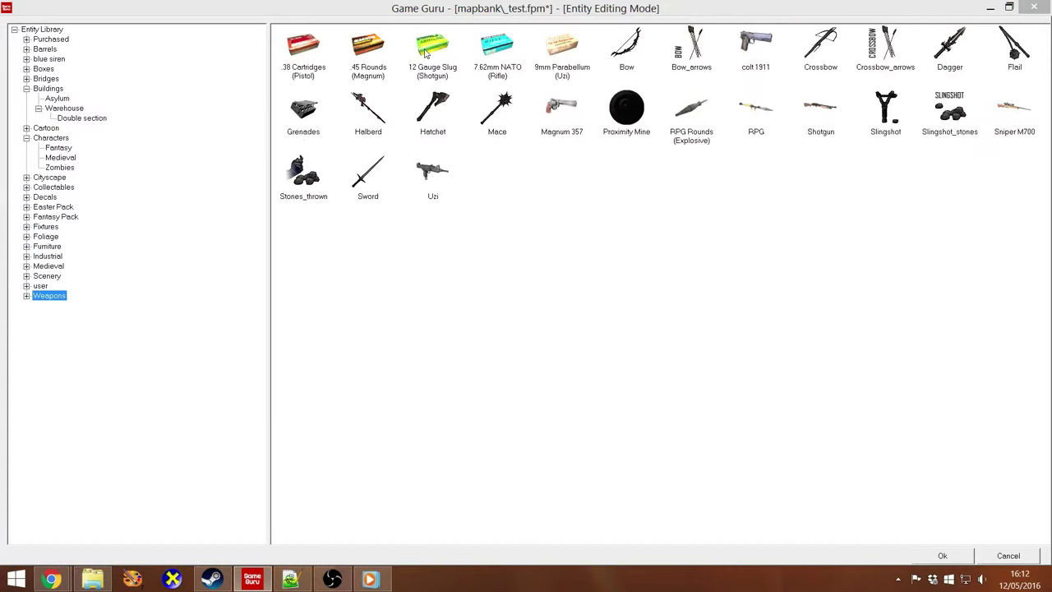
double_click(311, 49)
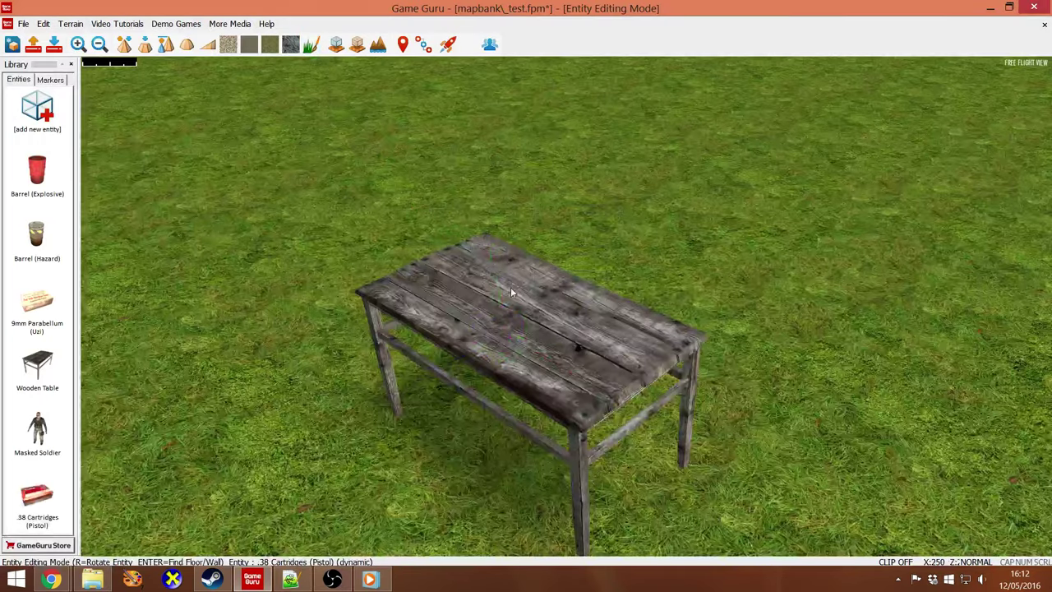
left_click(520, 349)
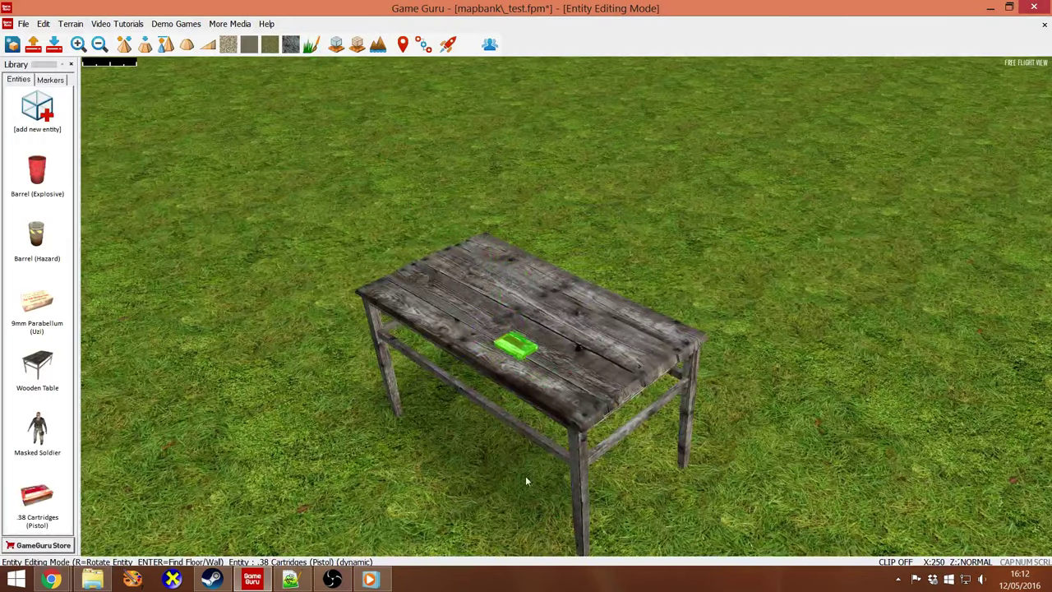
left_click(561, 445)
left_click(522, 466)
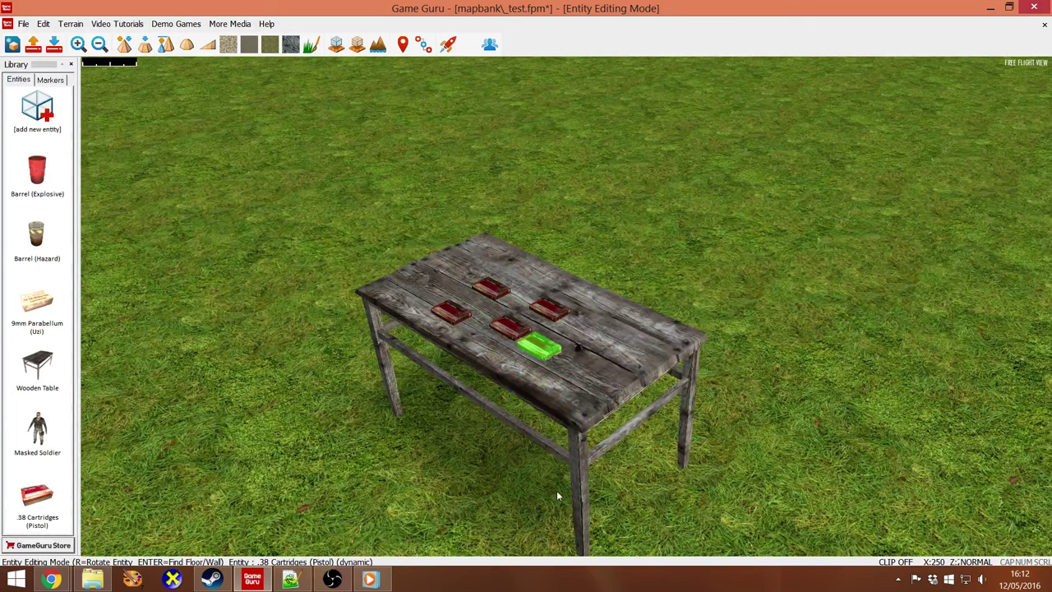
left_click(559, 494)
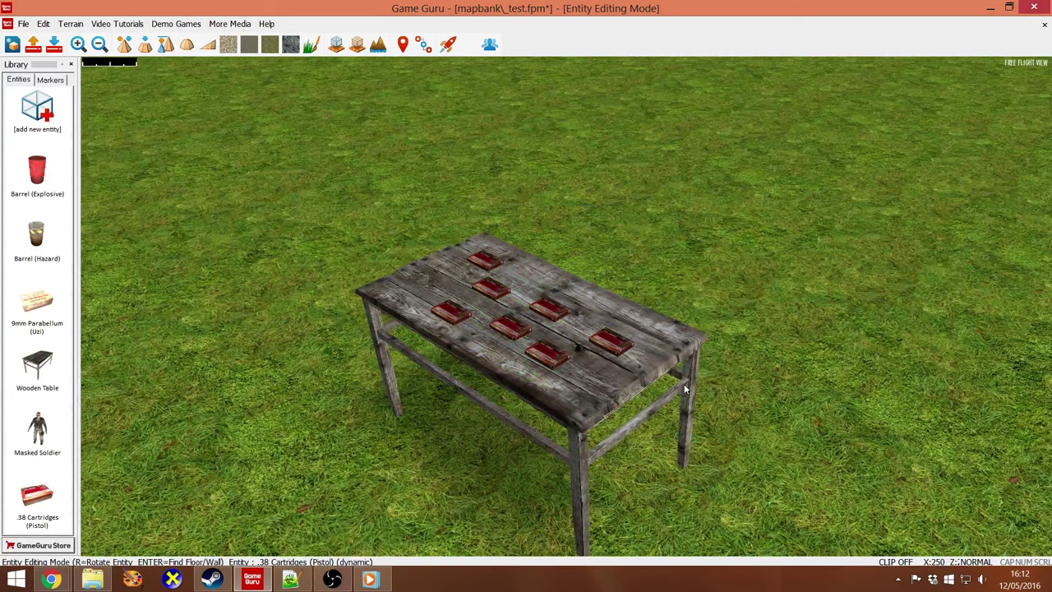
left_click(53, 44)
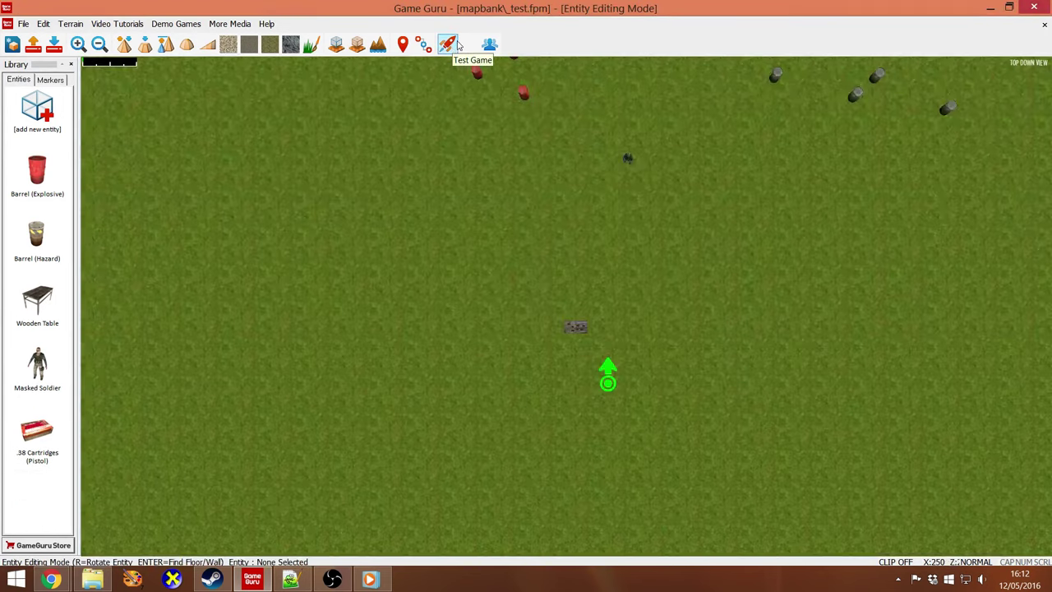
Start the test game and walk past the table to collect the pistol cartridges
left_click(451, 44)
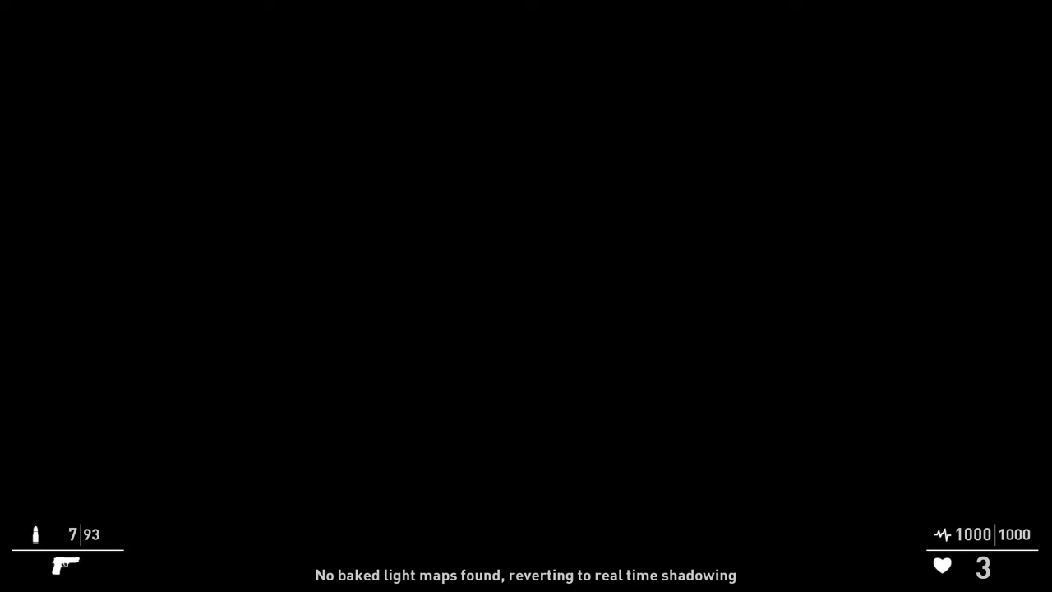
key("w")
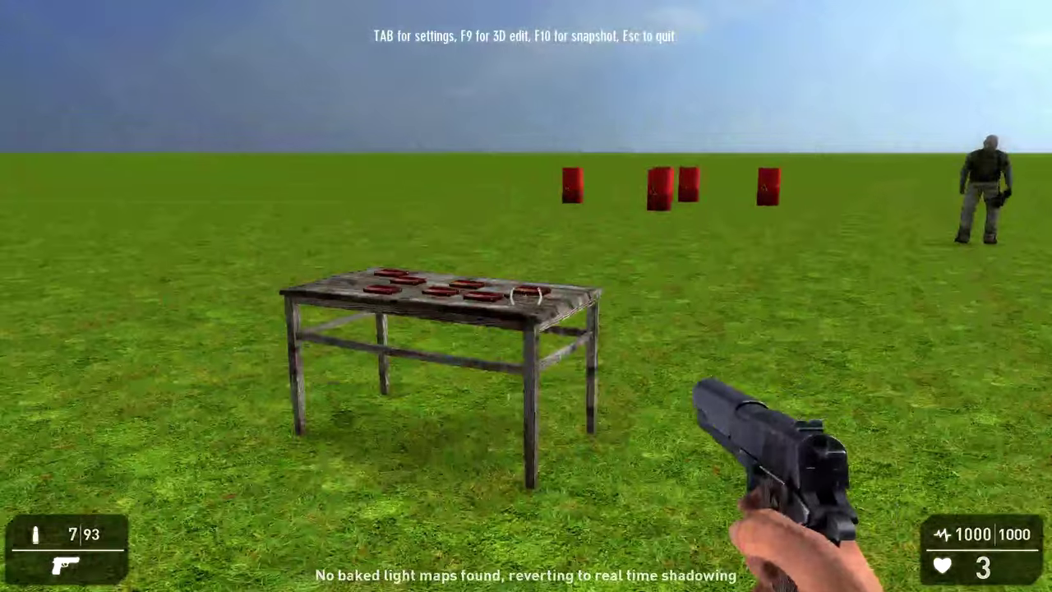
key("w")
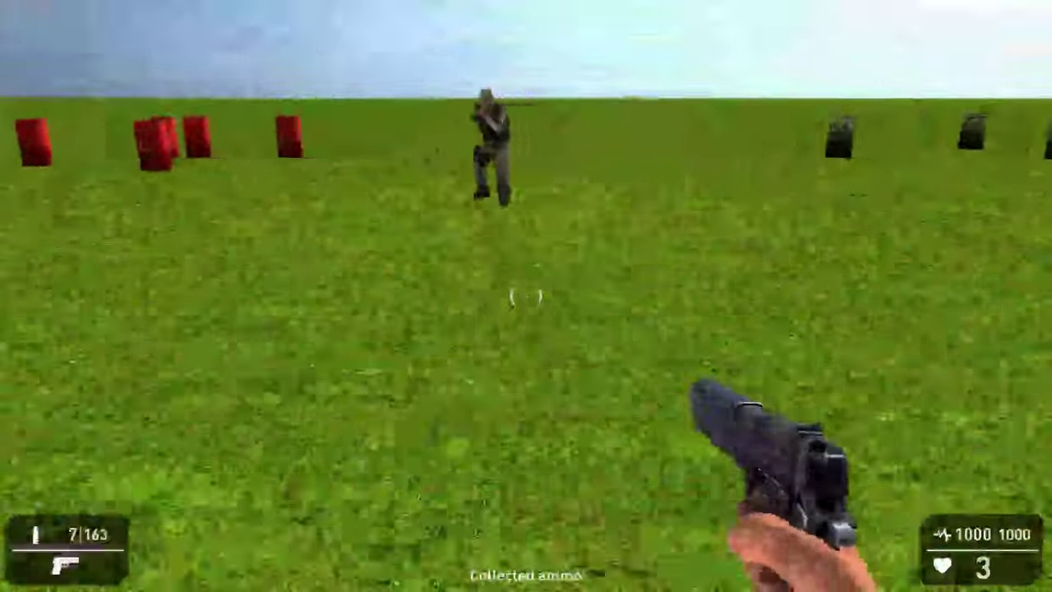
Shoot the Masked Soldier with the Colt 1911 until the magazine is empty, and reload
left_click(526, 296)
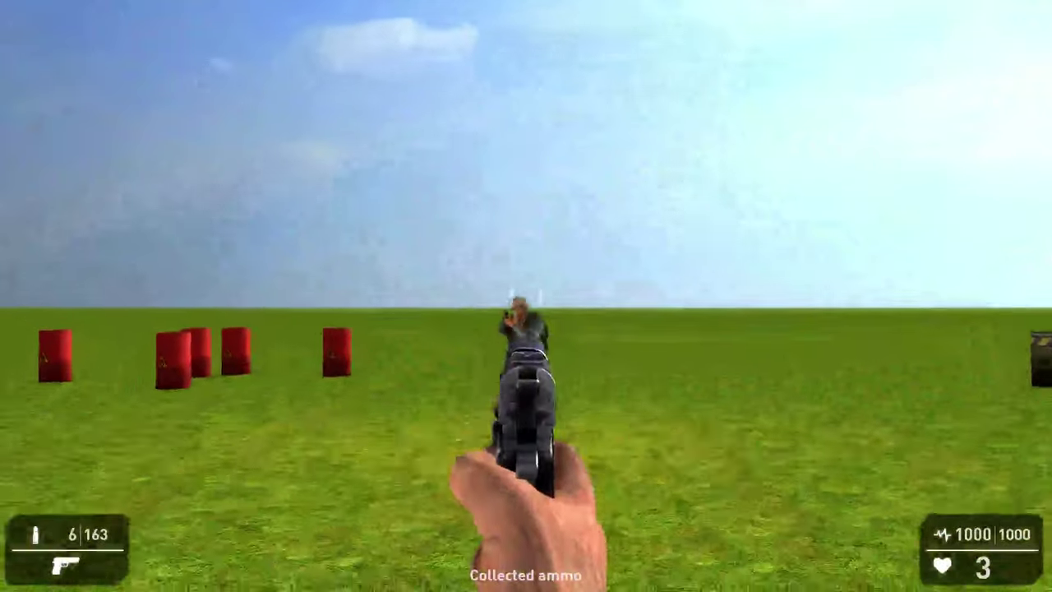
left_click(526, 296)
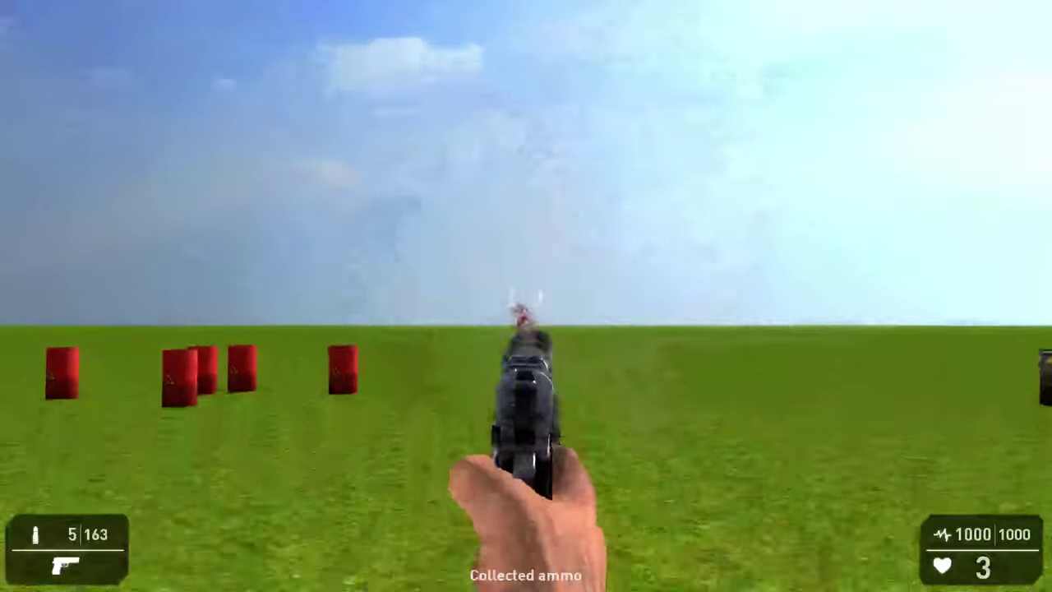
left_click(526, 296)
left_click(526, 296)
left_click(526, 296)
left_click(526, 296)
left_click(526, 296)
key("r")
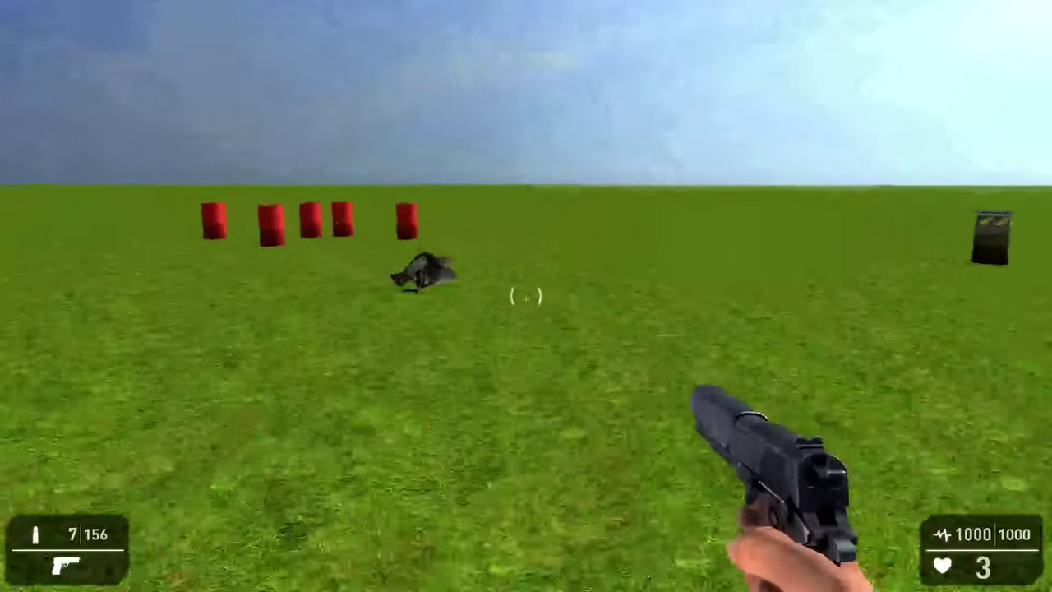
Collect the fallen soldier's ammo, fire the pistol around the barrels, and leave the test game
key("w")
key("w")
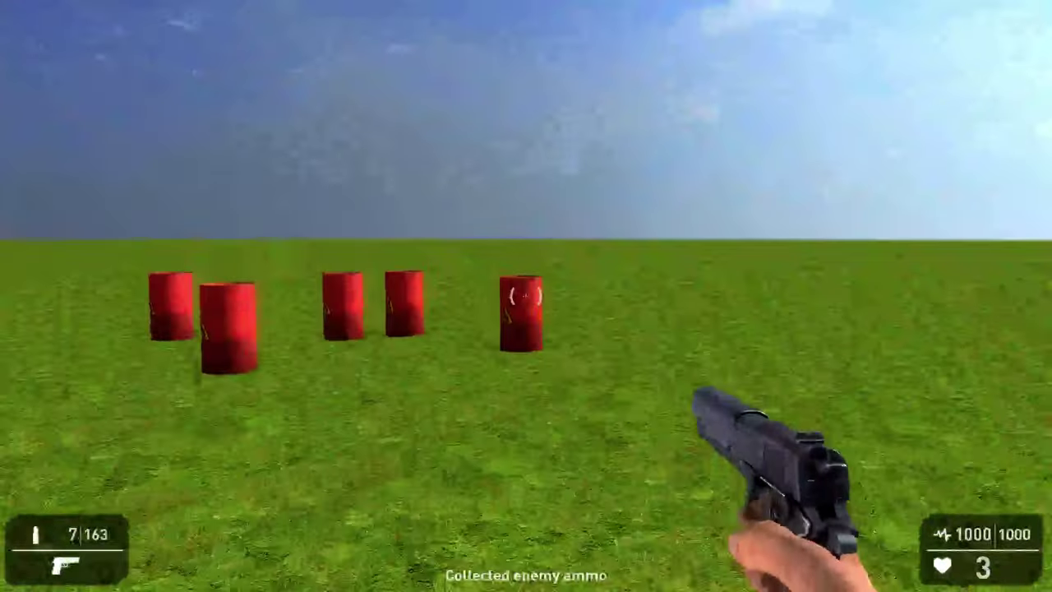
left_click(526, 296)
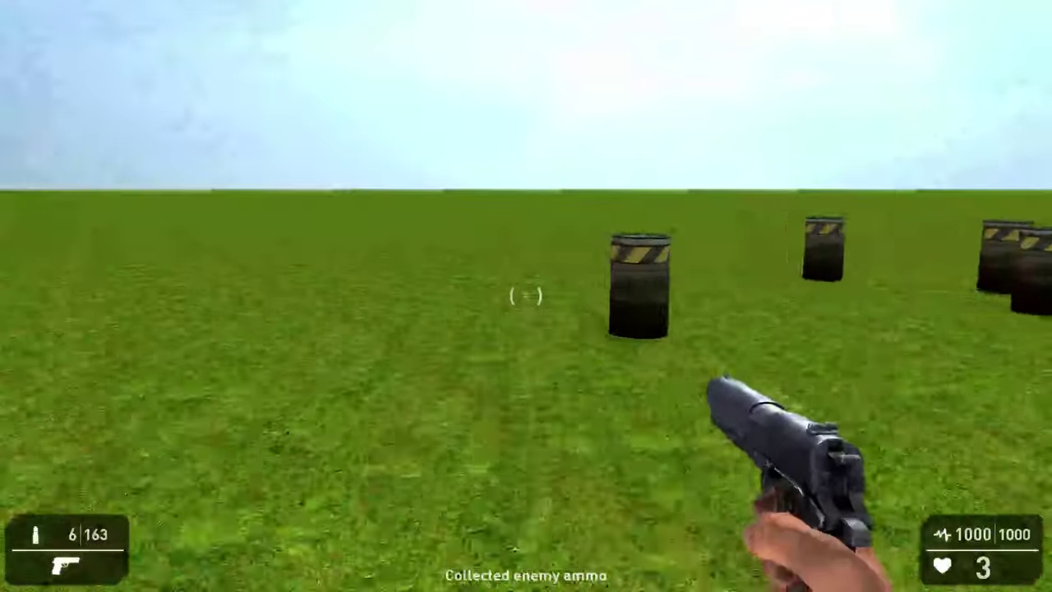
left_click(526, 296)
key("Escape")
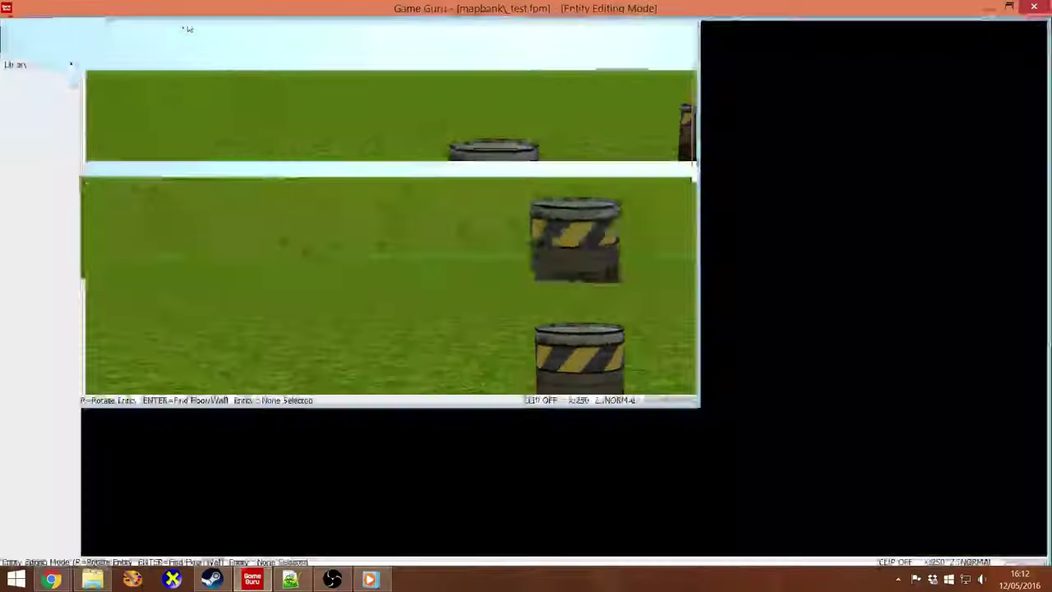
Restart the test game without collecting the table ammo and shoot the Masked Soldier down at close range
left_click(449, 45)
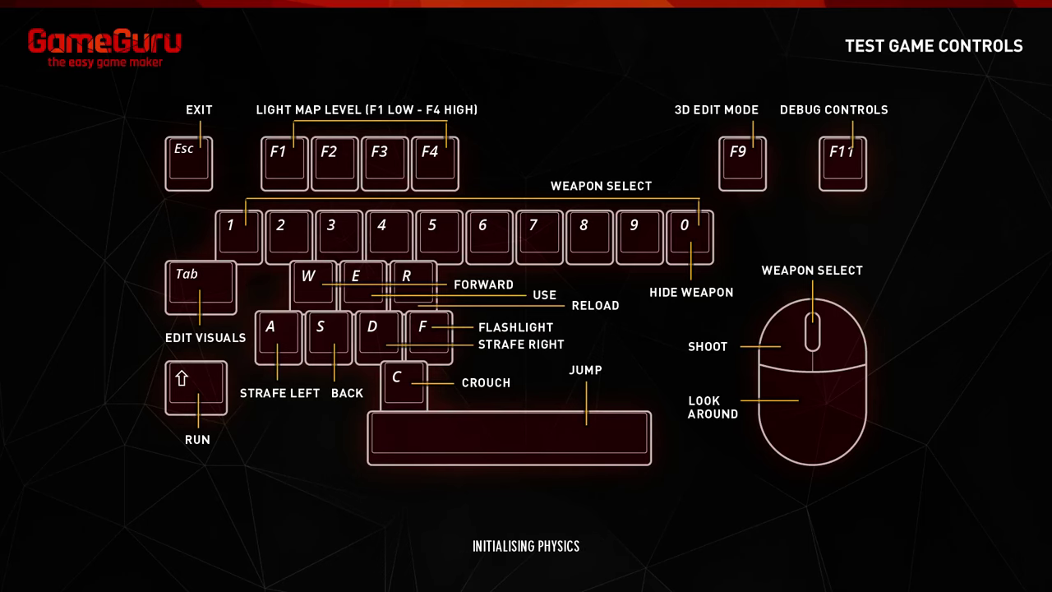
key("w")
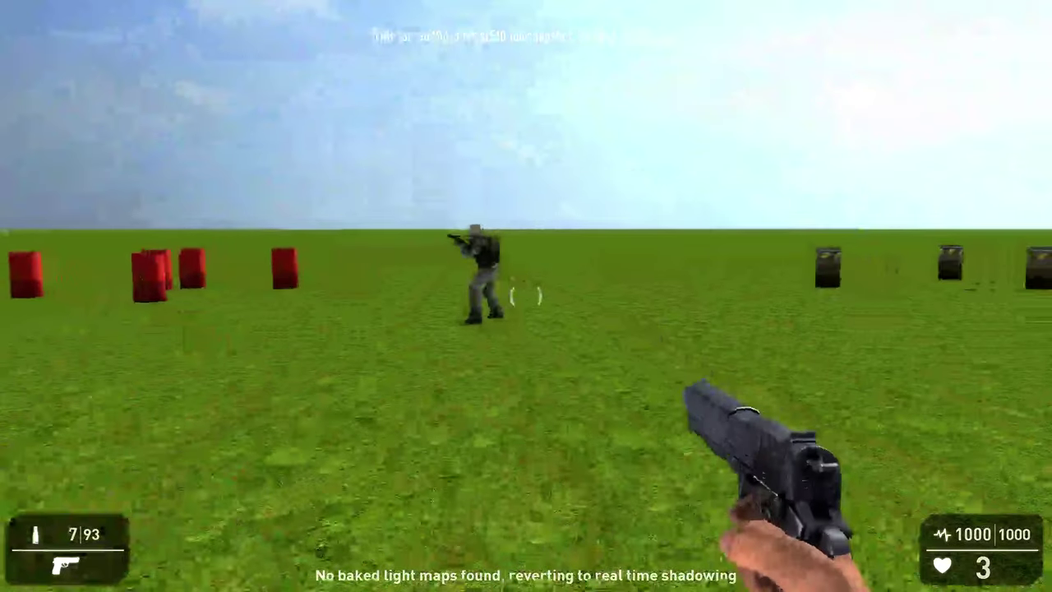
left_click(526, 296)
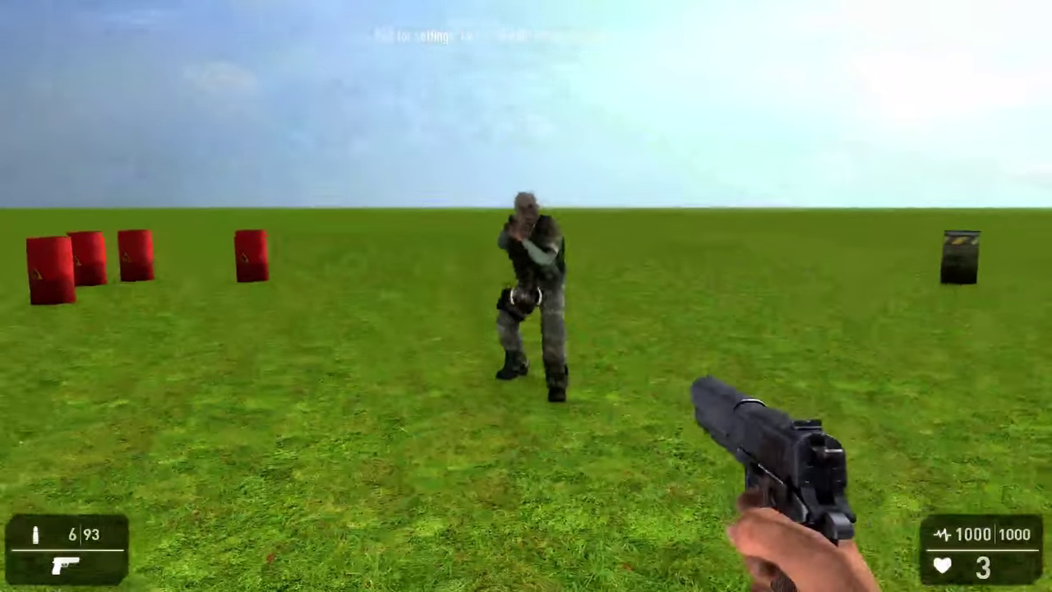
key("s")
left_click(526, 296)
left_click(527, 296)
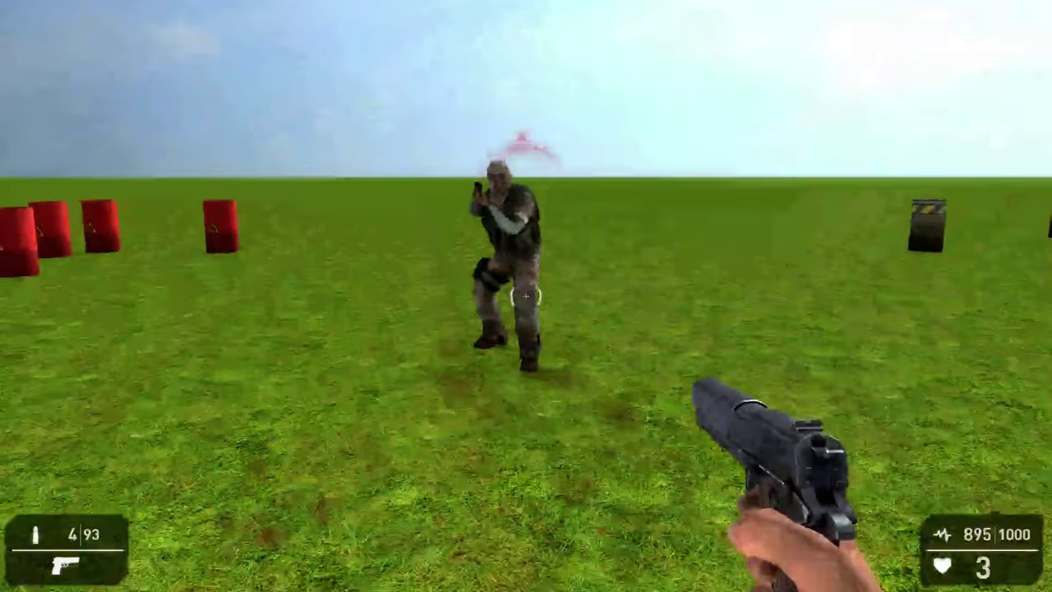
left_click(526, 296)
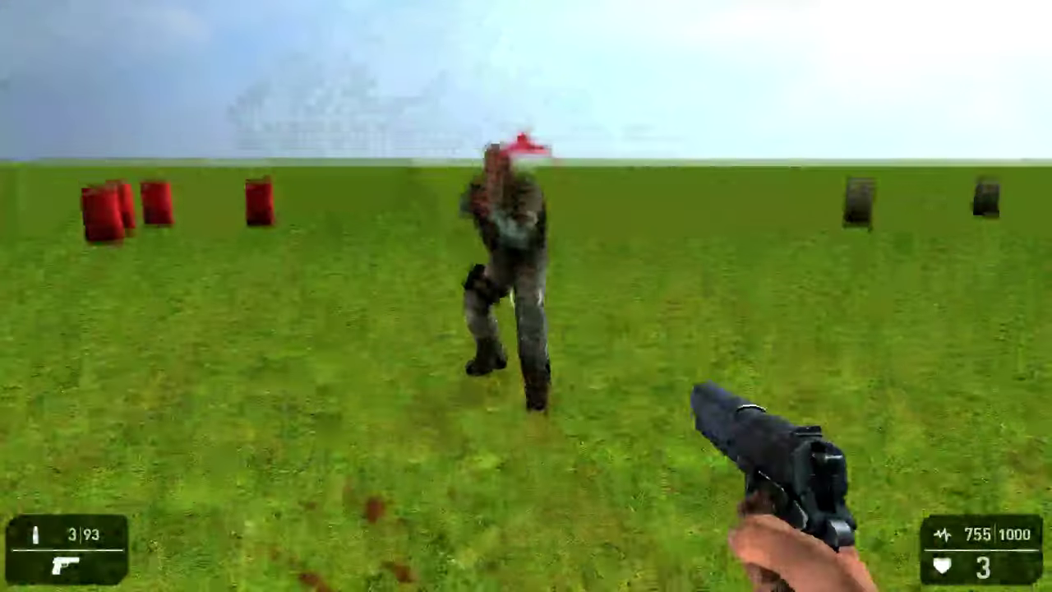
left_click(526, 296)
left_click(526, 296)
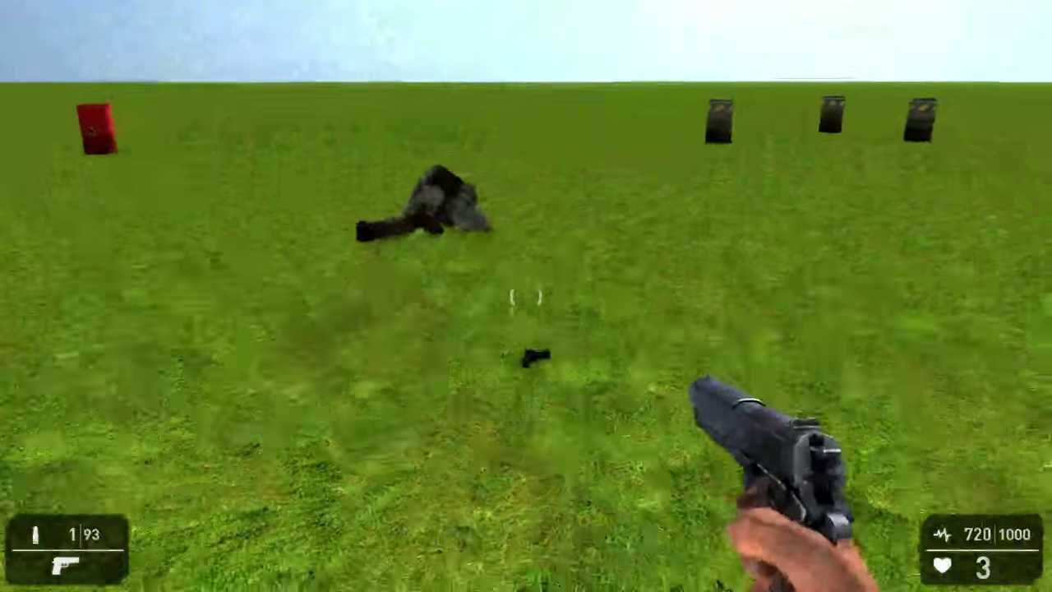
Pick up the soldier's dropped ammo, back away from the body, and reload the pistol
key("w")
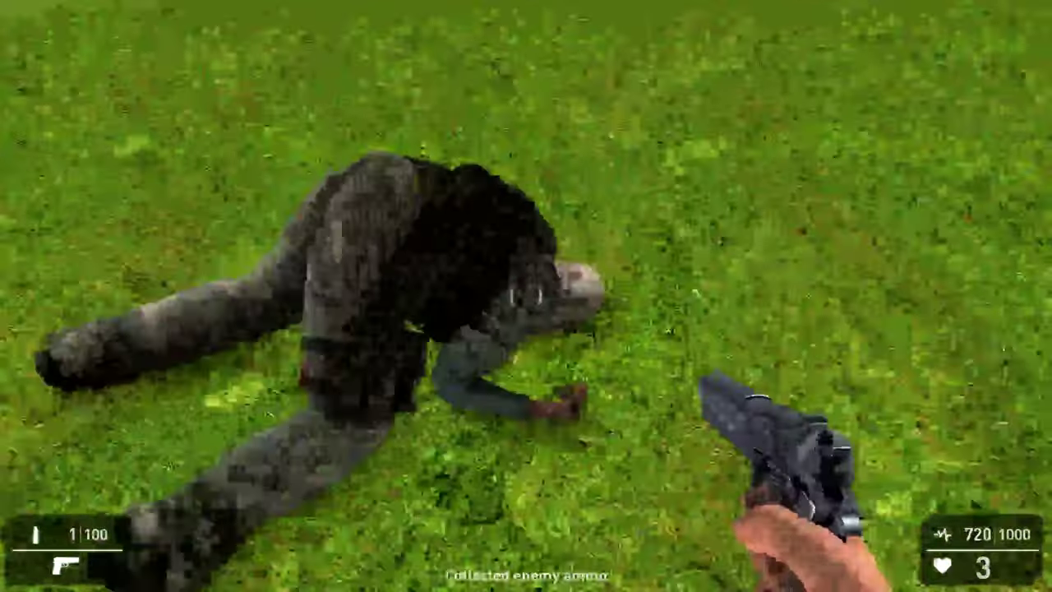
key("s")
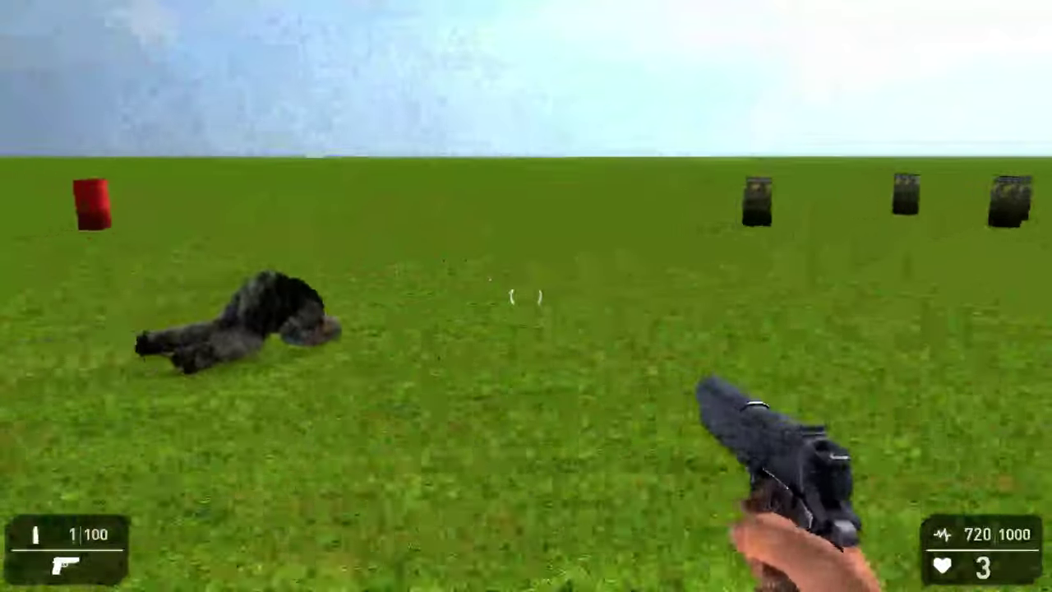
key("s")
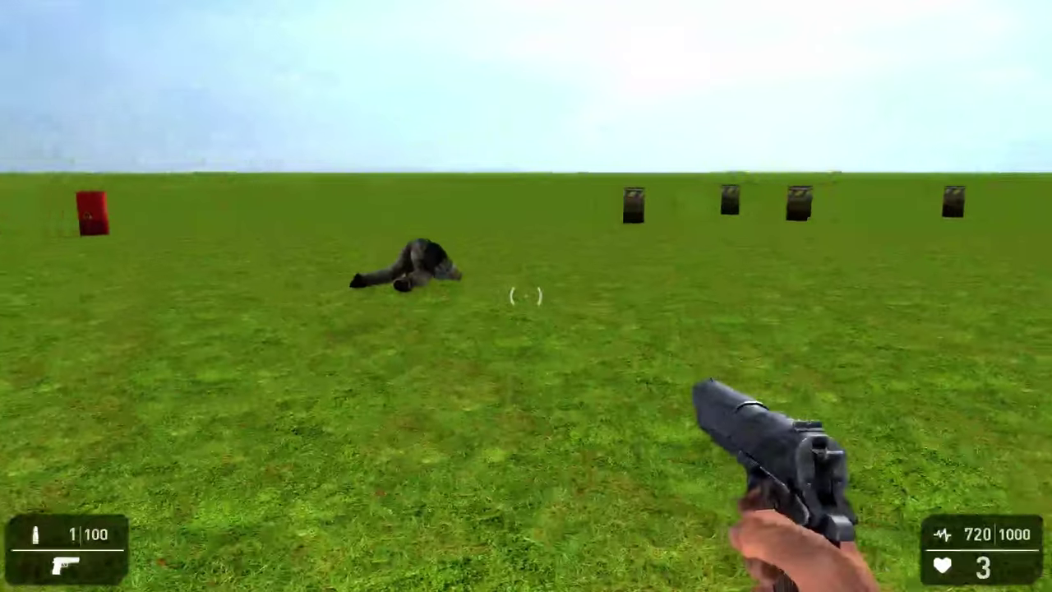
key("r")
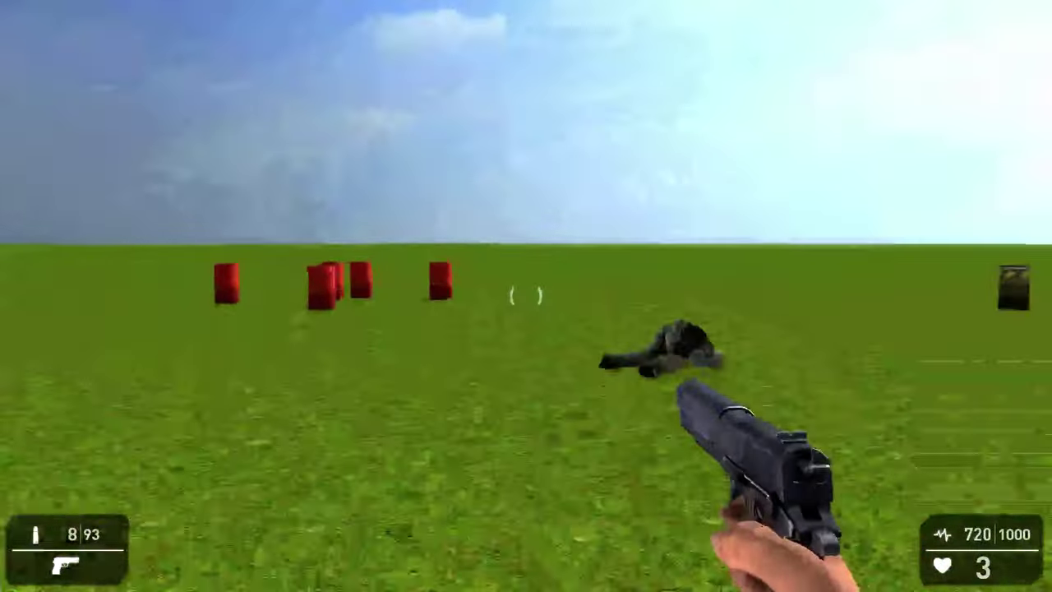
Leave the test game, switch to File Explorer and copy the colt1911 folder from GameGuru's Files\gamecore\guns\modern
key("Escape")
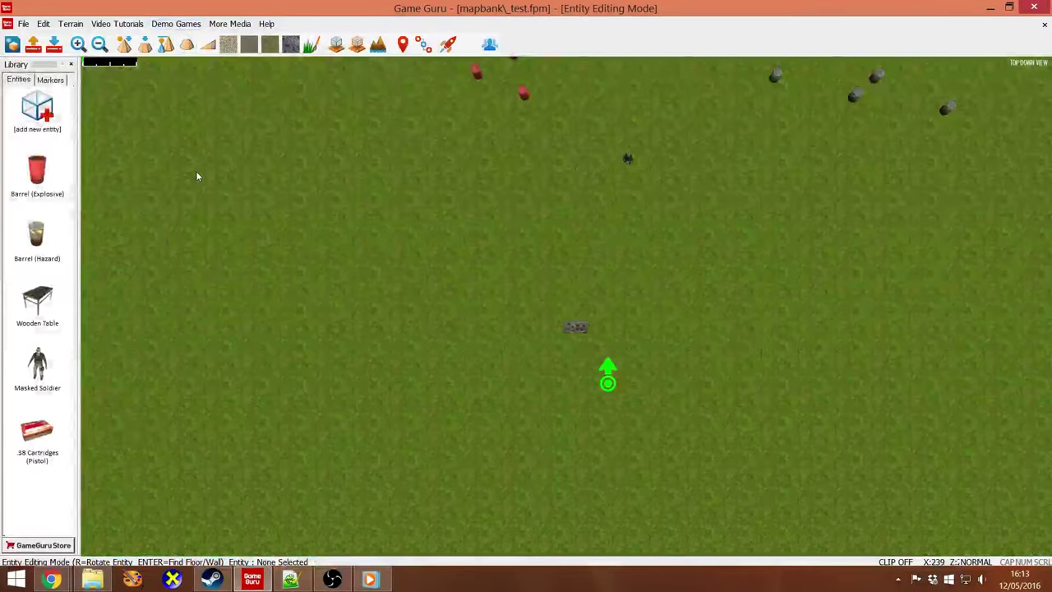
key("ctrl+s")
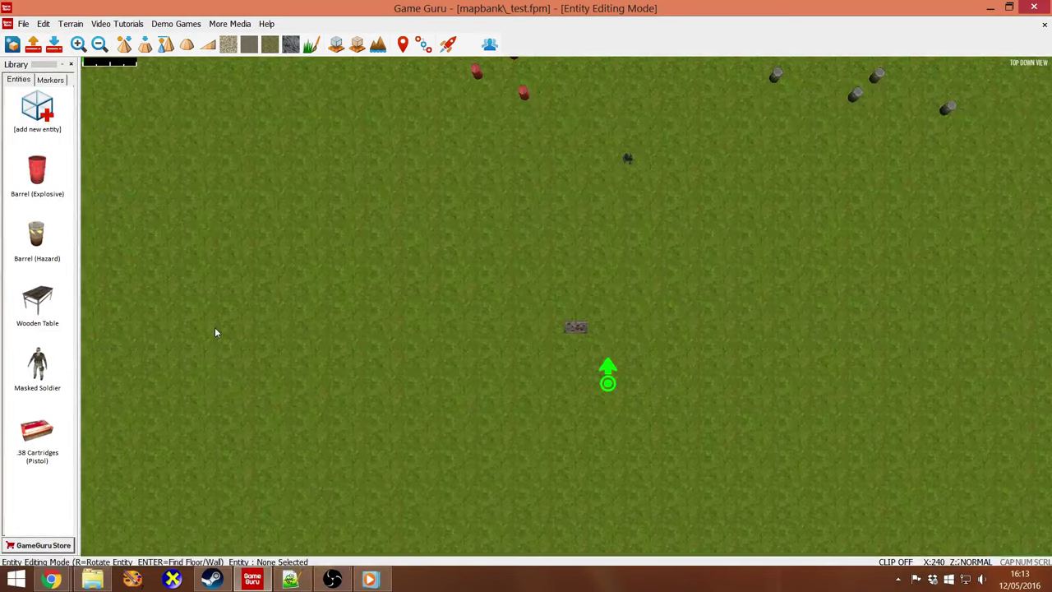
left_click(93, 579)
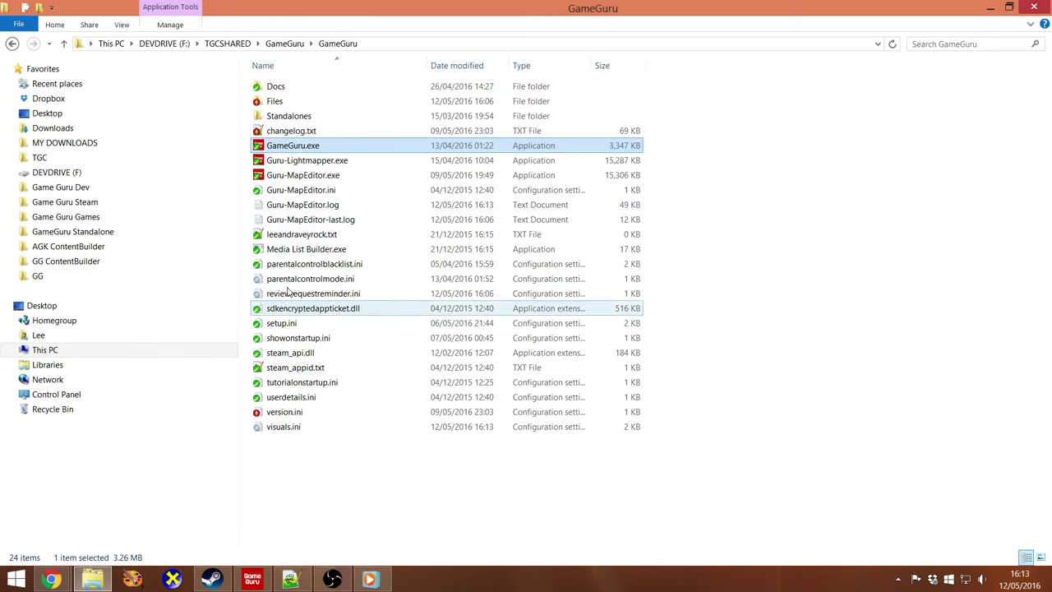
double_click(320, 100)
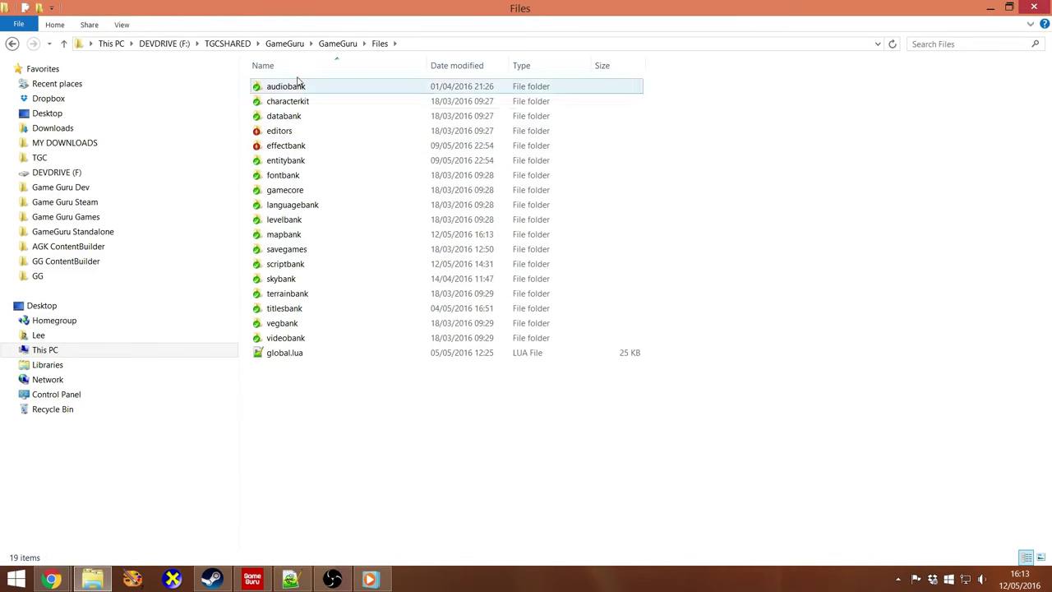
left_click(284, 190)
double_click(284, 191)
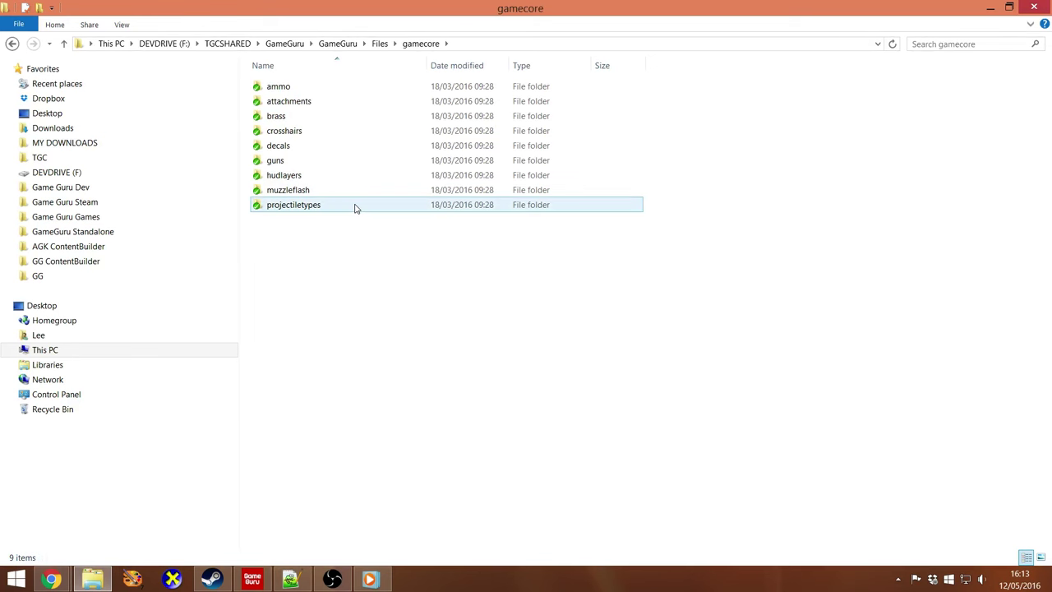
double_click(330, 161)
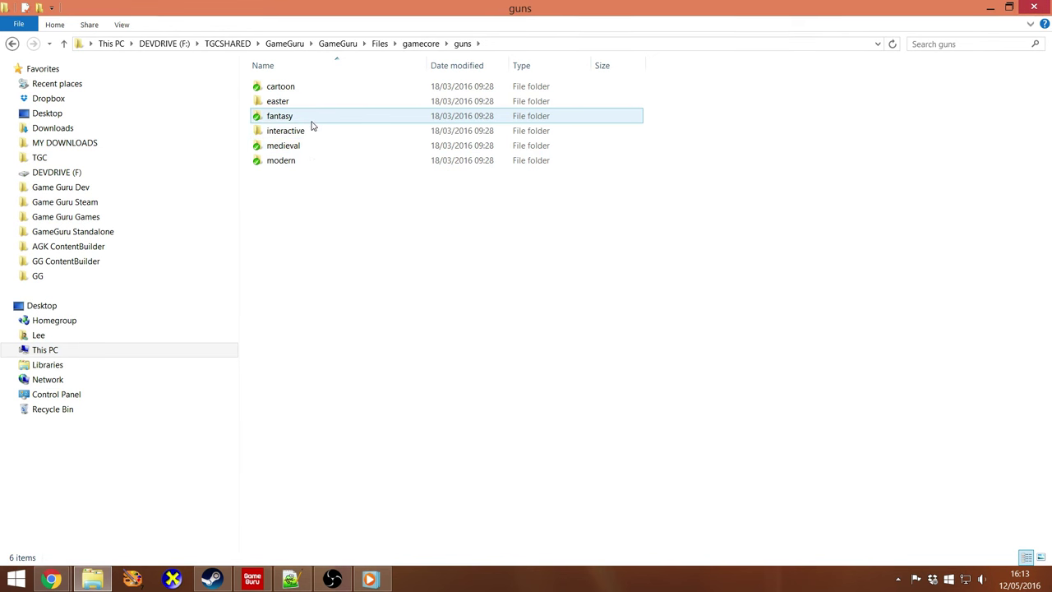
left_click(297, 165)
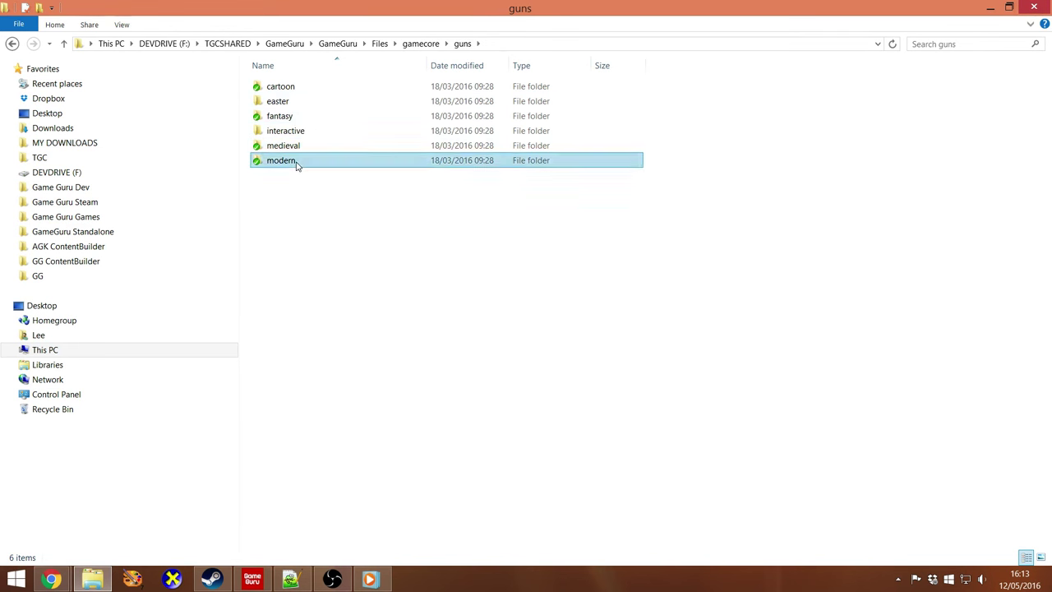
double_click(298, 164)
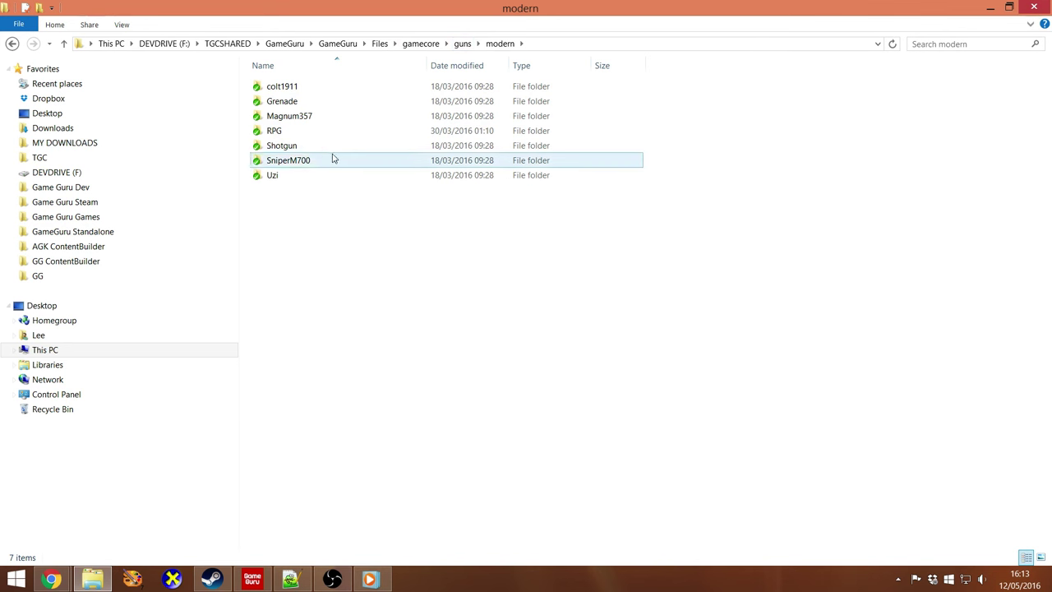
left_click(301, 86)
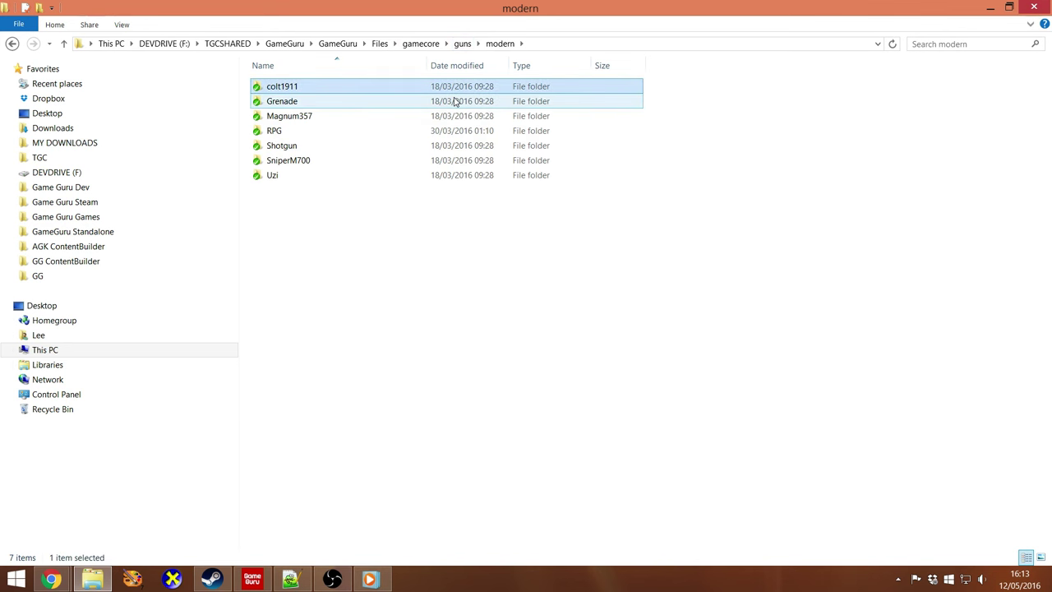
Create a new folder named user inside the guns folder and open it
left_click(462, 44)
right_click(349, 233)
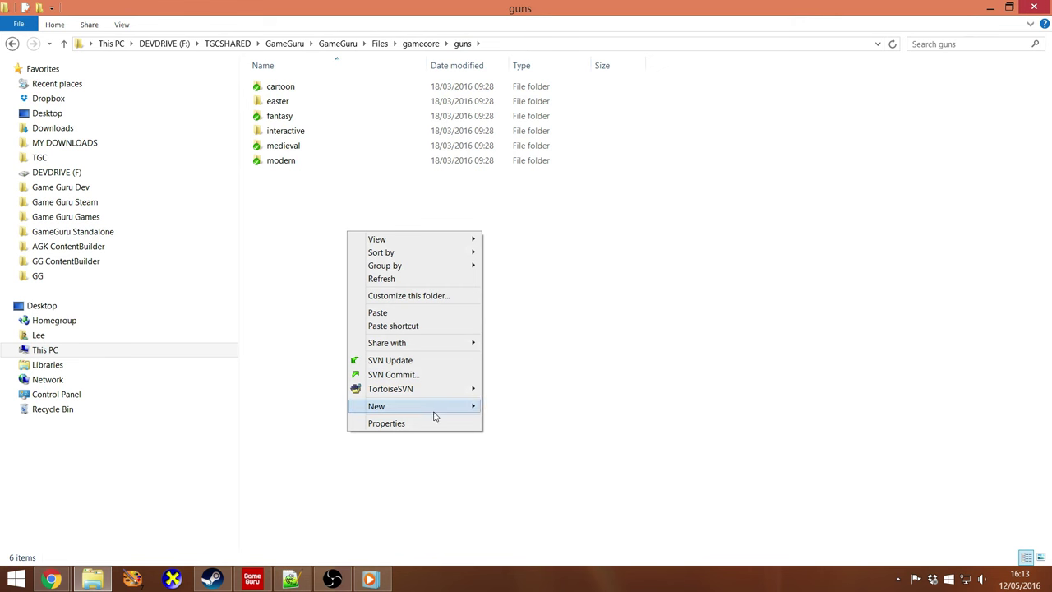
mouse_move(432, 415)
left_click(511, 407)
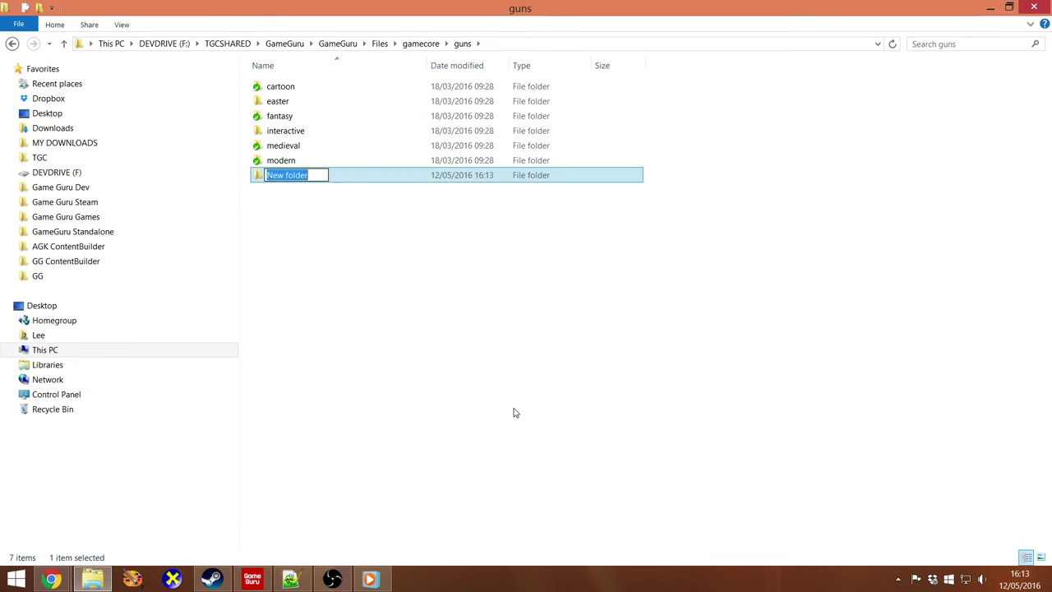
type("user")
key("Return")
key("Return")
Paste the copied colt1911 weapon folder into the user folder and rename the copy colt1912
left_click(377, 148)
left_click(290, 89)
left_click(306, 89)
key("End")
key("Return")
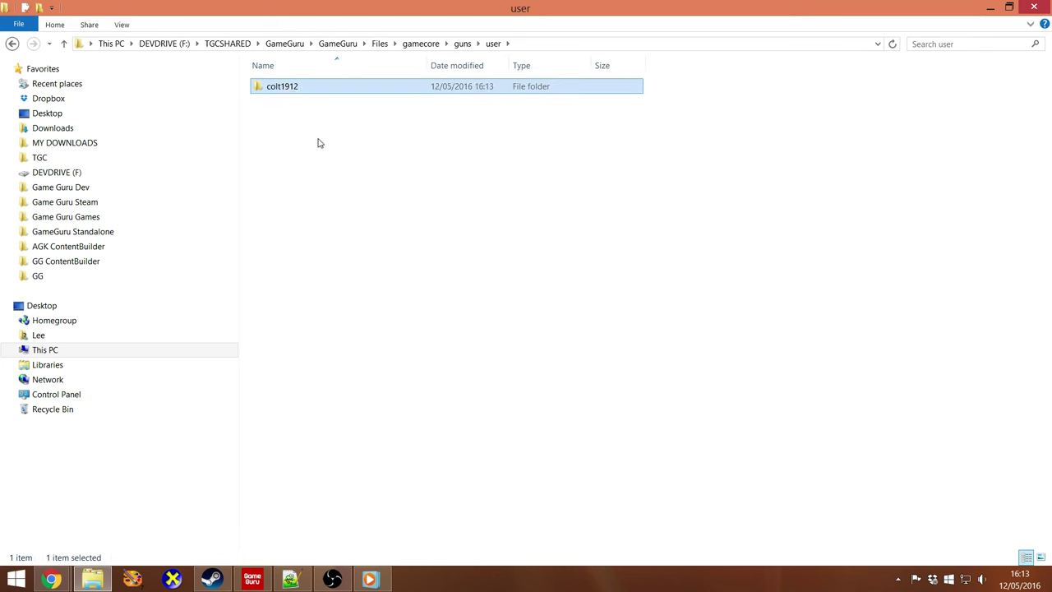
Open gunspec.txt from the colt1912 folder, change the weapon name in its first comment line to Colt M1912 Pistol, and save
left_click(320, 143)
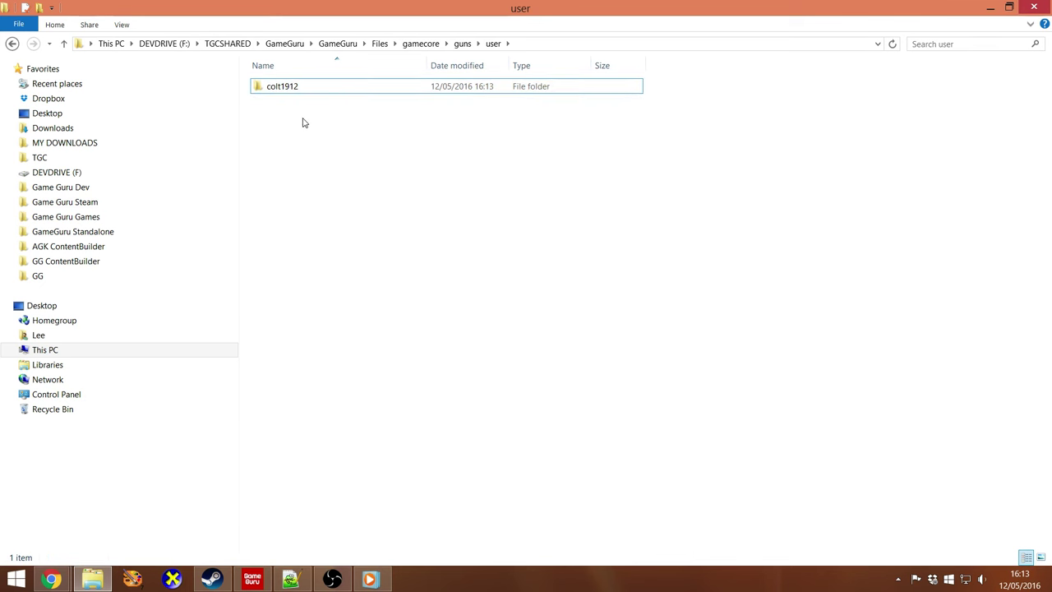
left_click(292, 88)
double_click(292, 88)
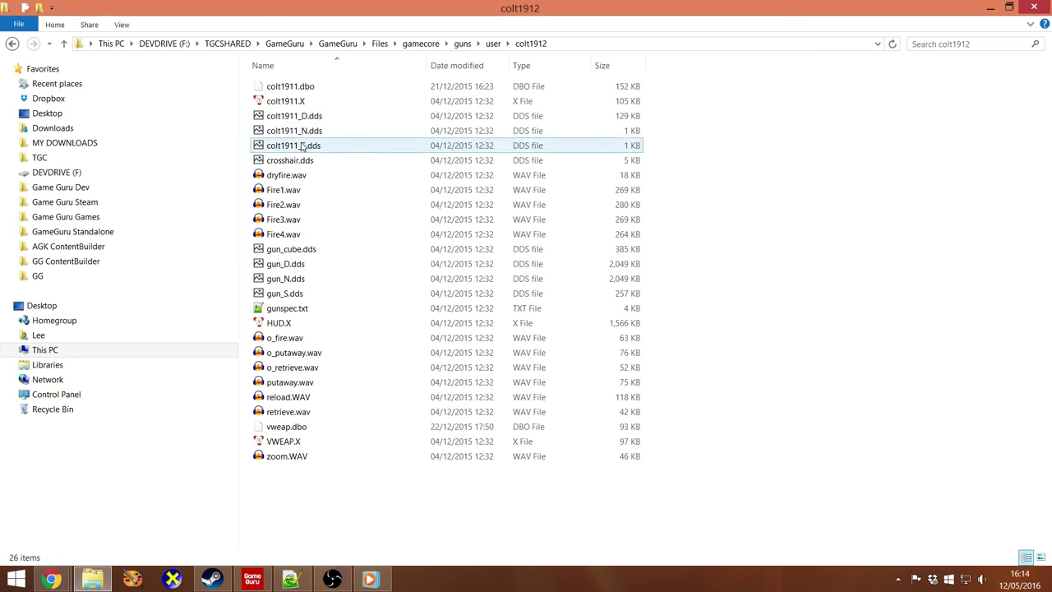
left_click(305, 102)
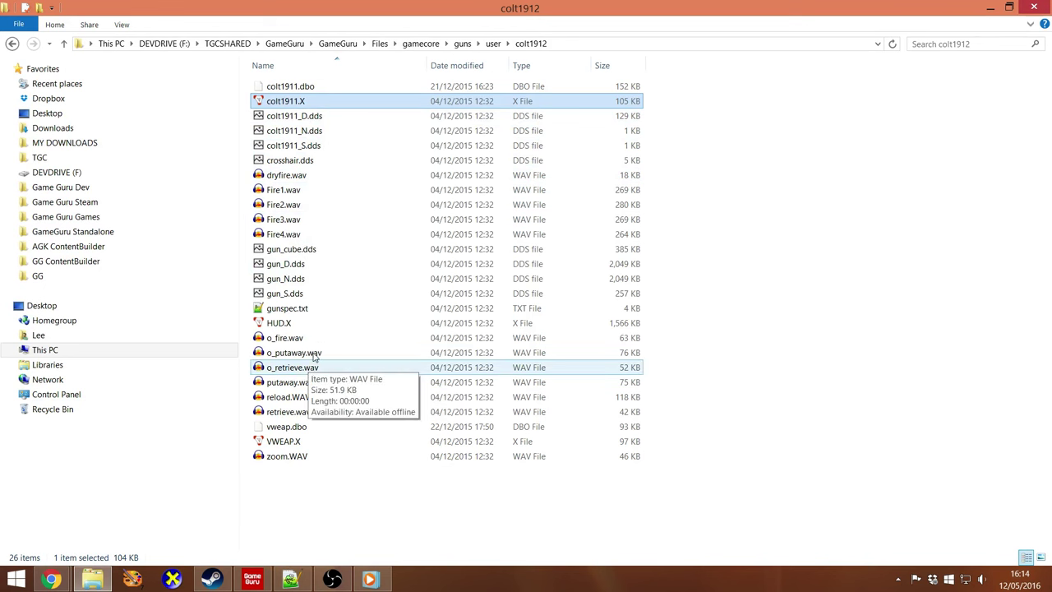
double_click(303, 310)
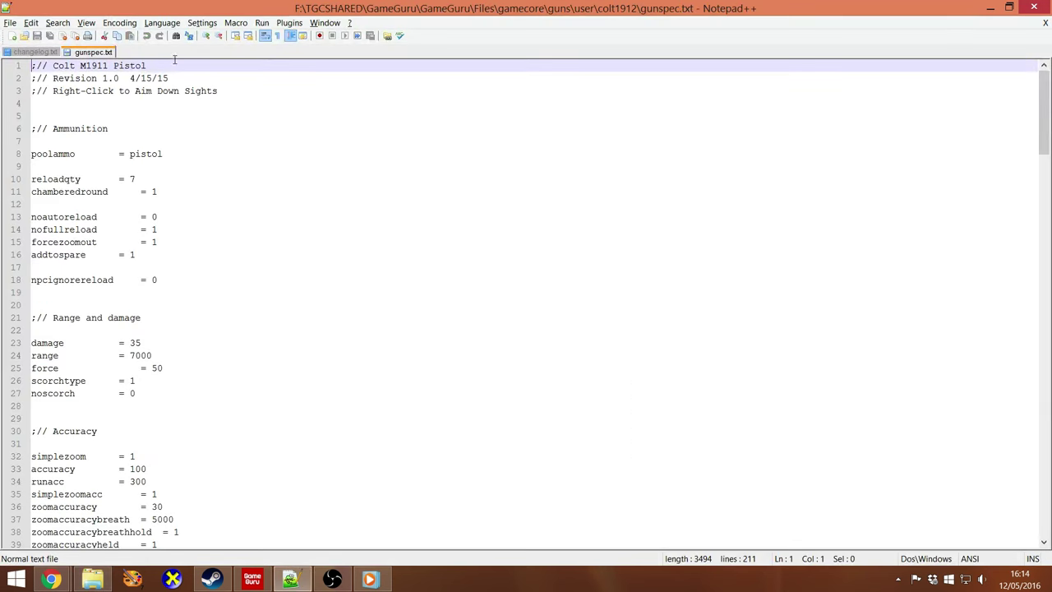
left_click(101, 65)
key("Delete")
type("2")
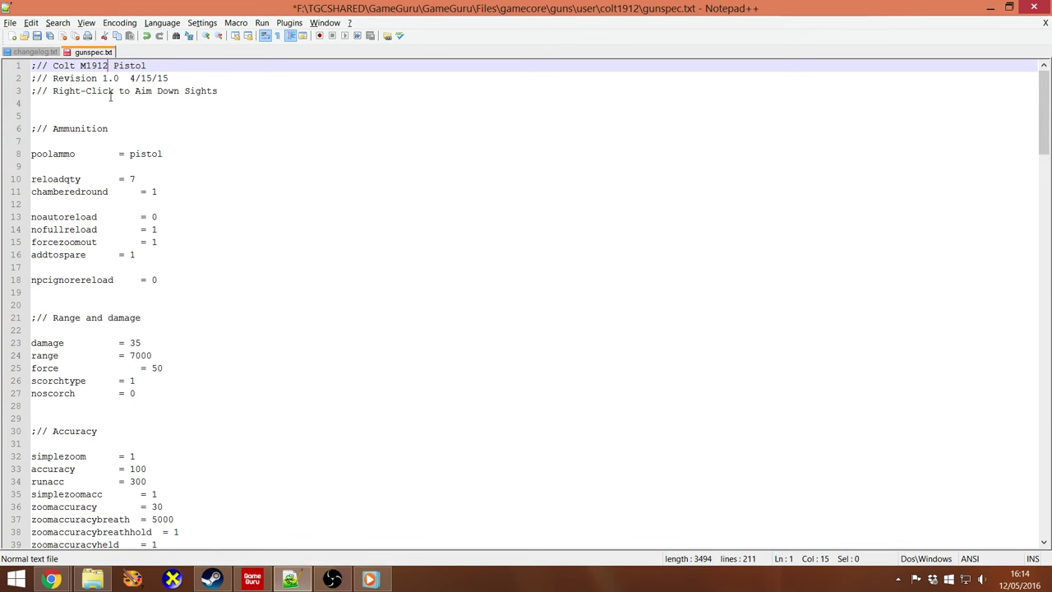
left_click(38, 36)
Reopen gunspec.txt from the colt1912 folder and set reloadqty to 42 in the Ammunition section
left_click(93, 580)
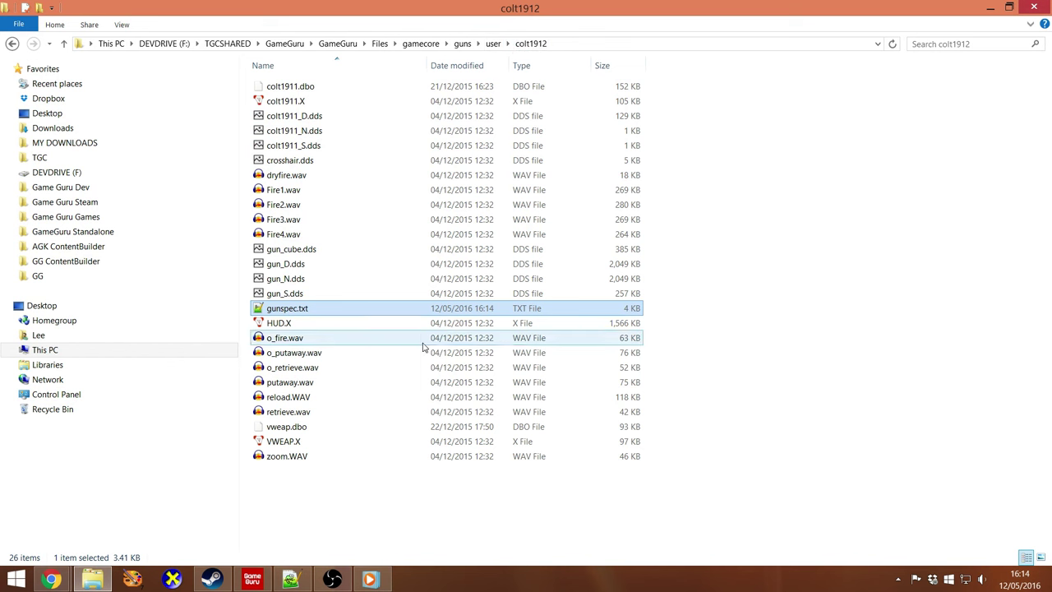
double_click(306, 315)
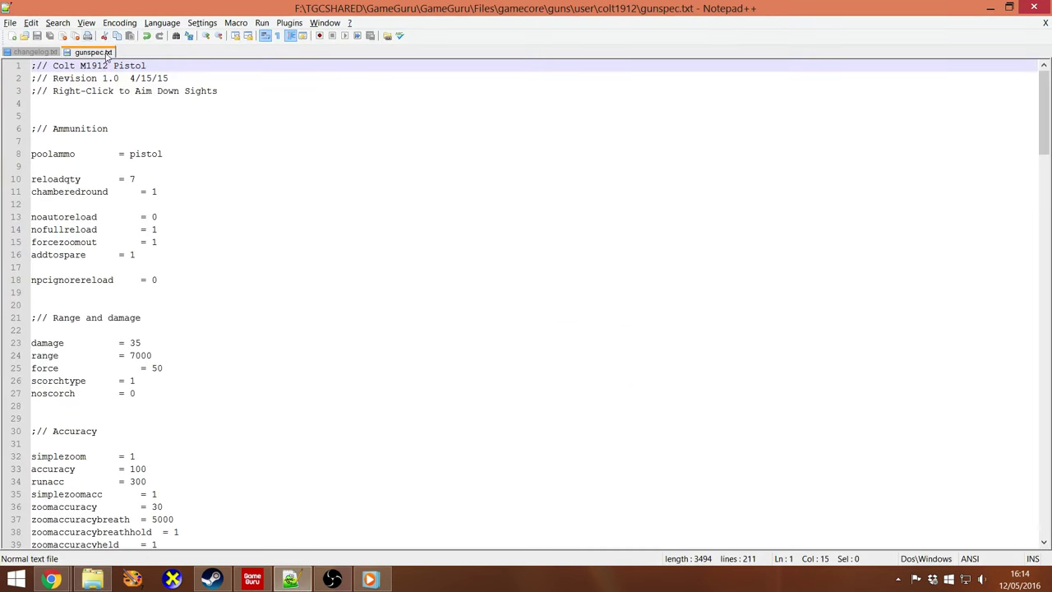
scroll(167, 165, "down", 2)
scroll(71, 106, "up", 3)
left_click(131, 179)
double_click(131, 178)
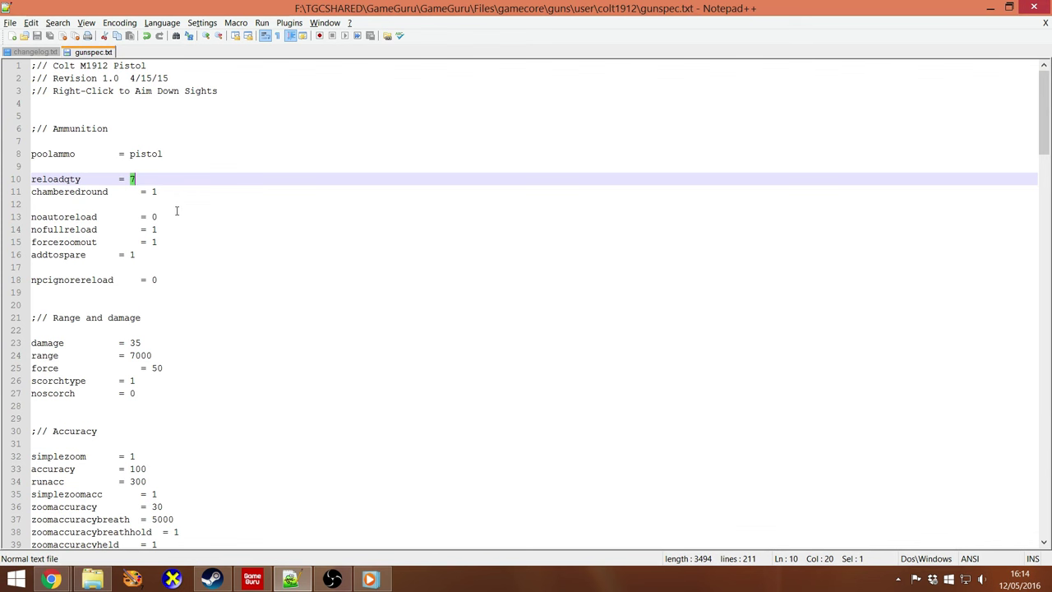
type("42")
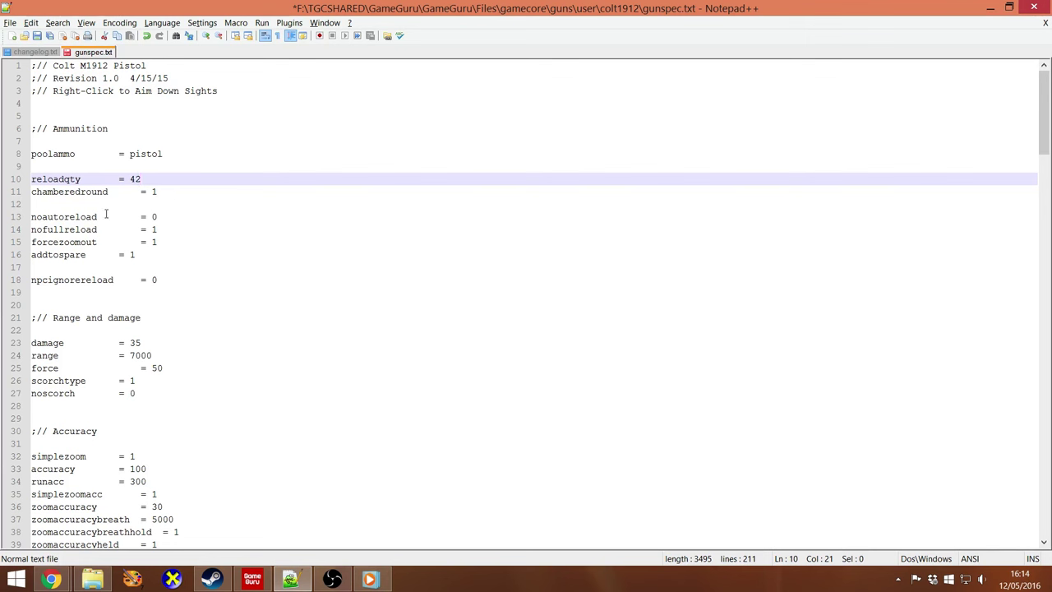
Set nofullreload to 0 in the Ammunition section and save the gunspec file
double_click(87, 217)
left_click(164, 216)
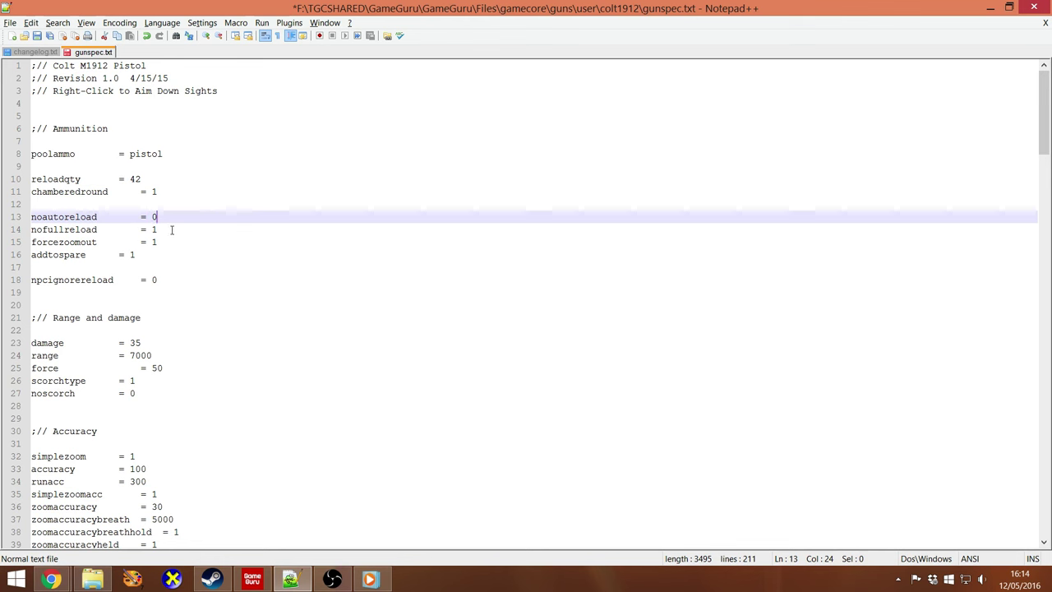
double_click(86, 230)
left_click(165, 230)
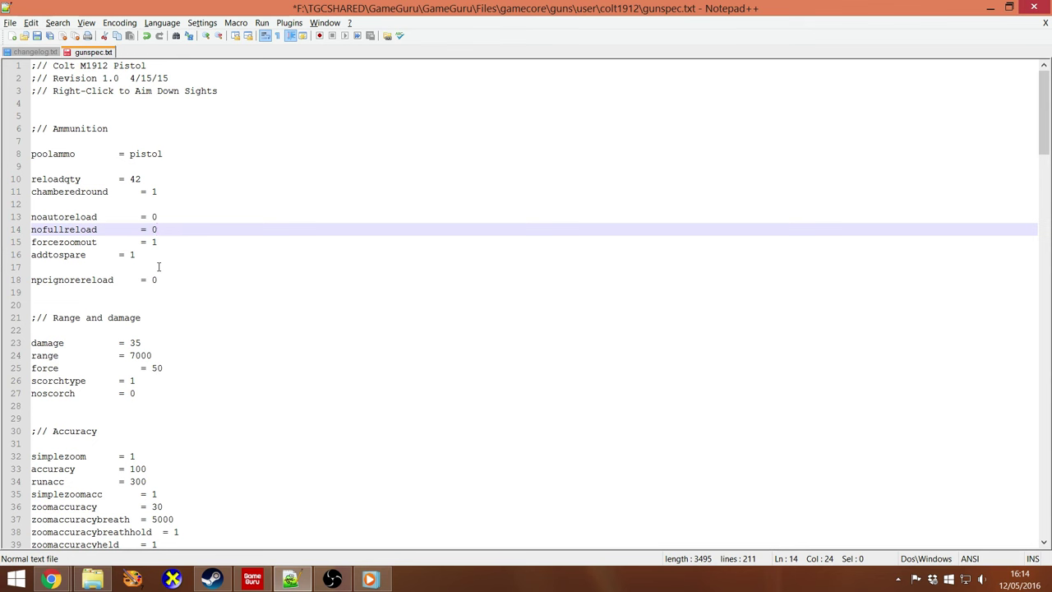
key("ctrl+s")
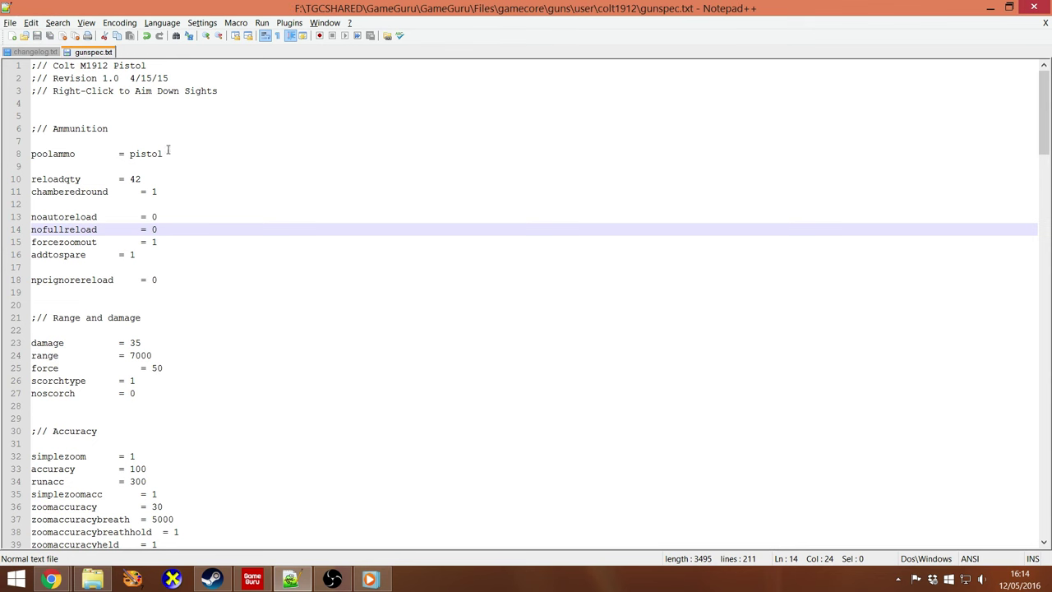
Set the pistol's damage to 100 in the Range and damage section
scroll(159, 212, "down", 3)
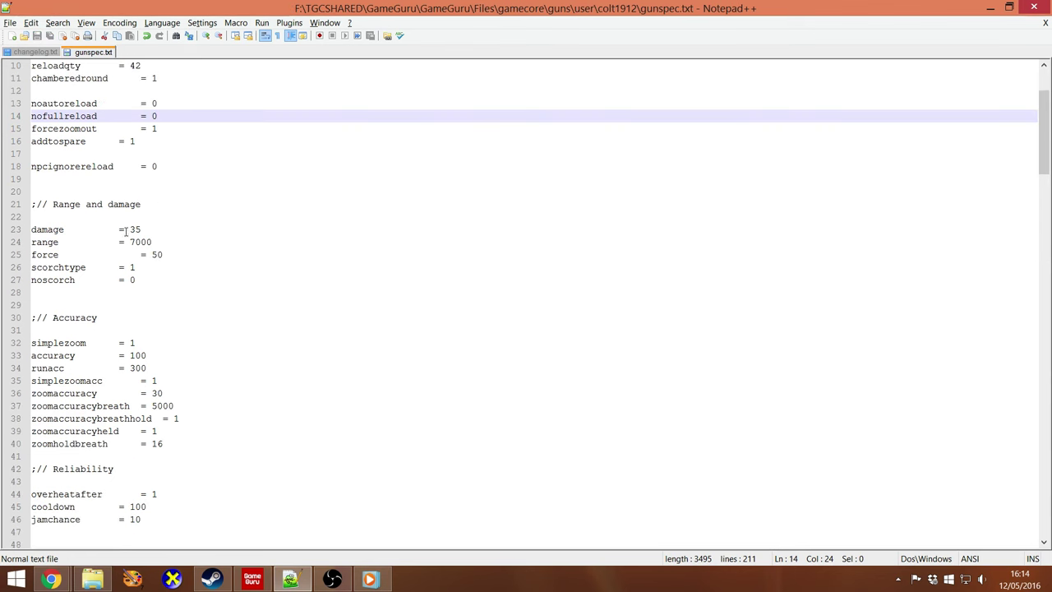
double_click(135, 231)
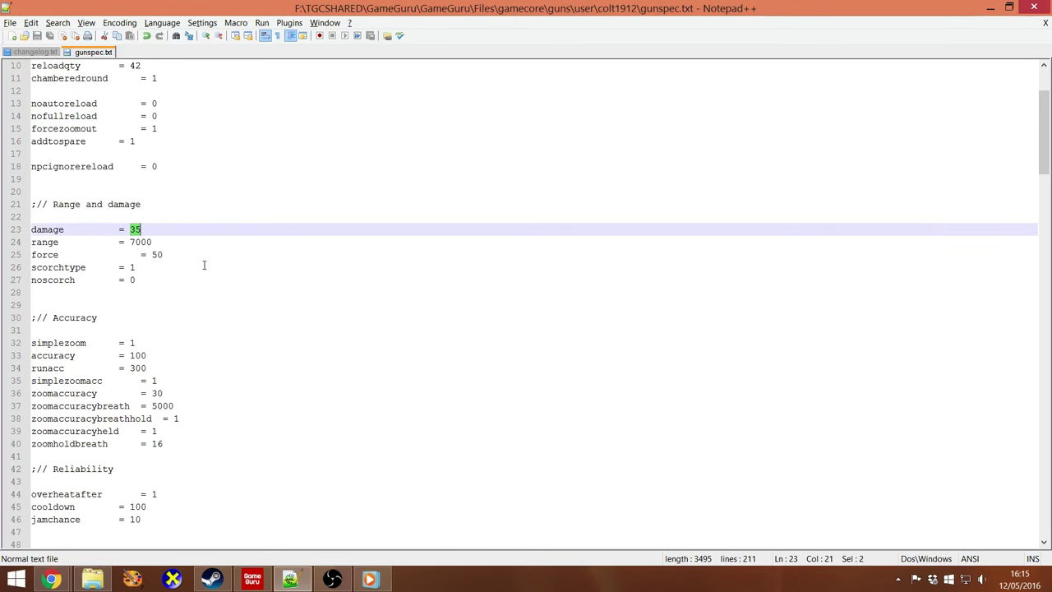
type("100")
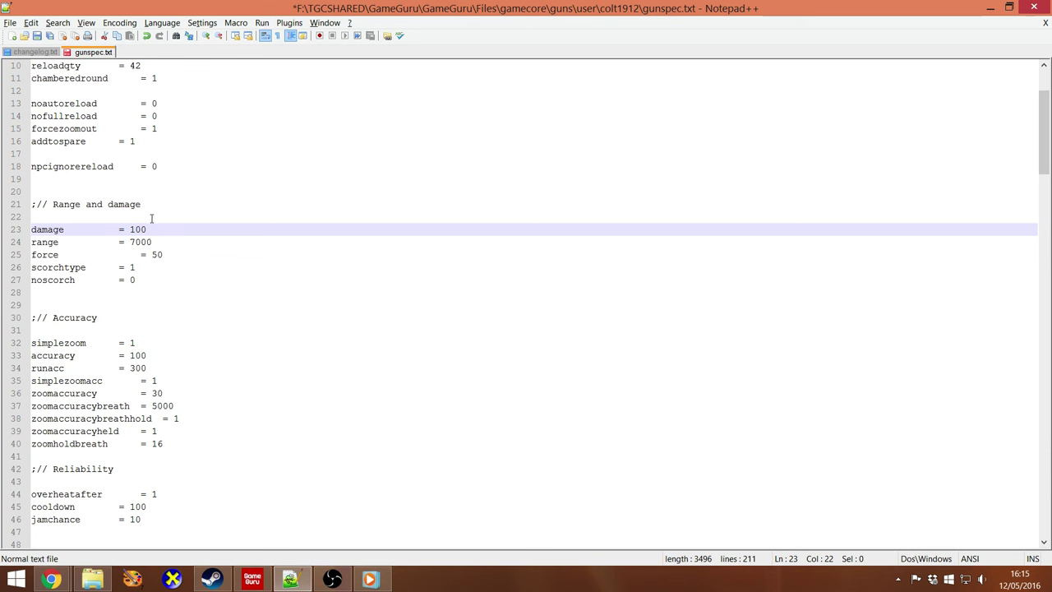
left_click(158, 271)
Examine the Accuracy and Reliability settings of the gunspec file, including cooldown and overheatafter
scroll(158, 271, "down", 3)
scroll(119, 224, "down", 2)
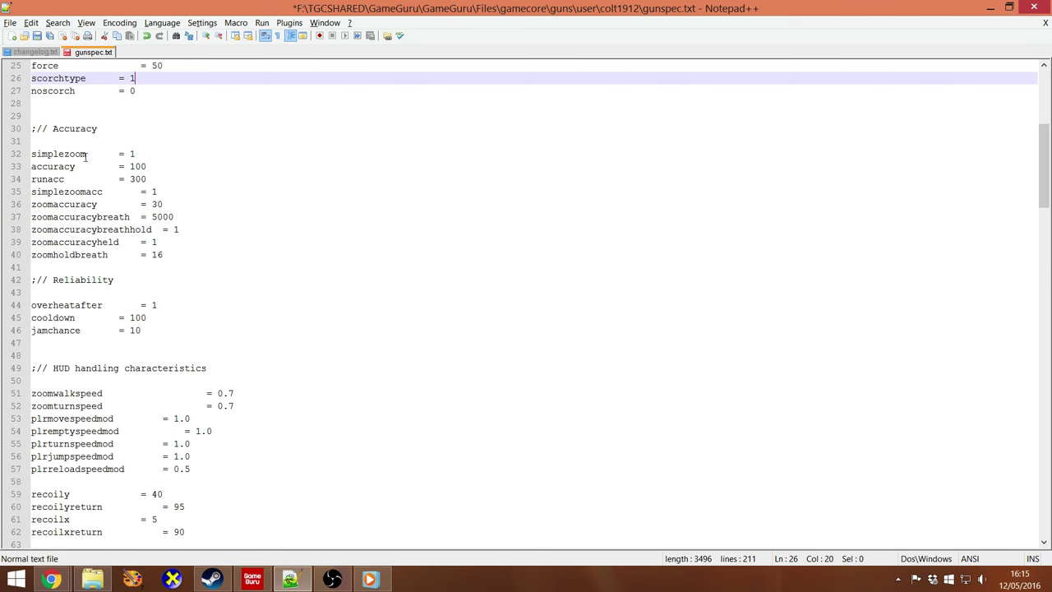
scroll(115, 302, "down", 2)
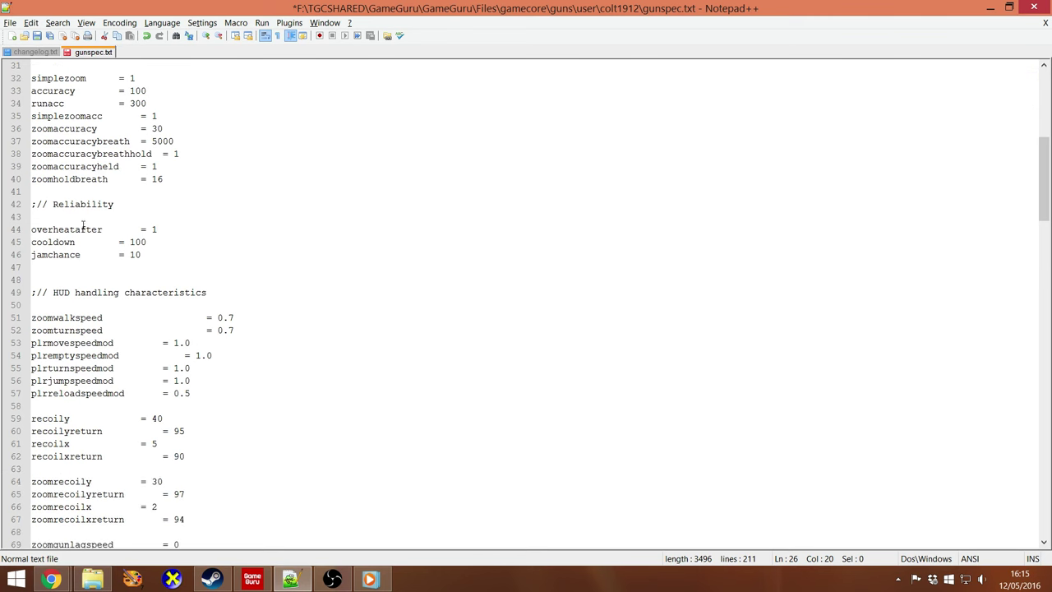
double_click(61, 240)
double_click(70, 231)
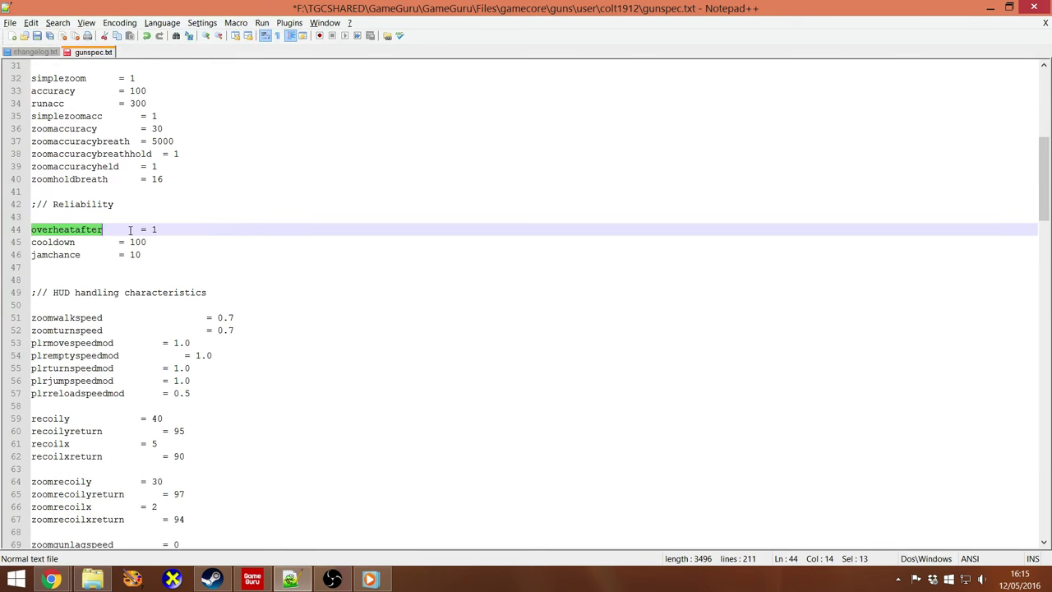
left_click(165, 231)
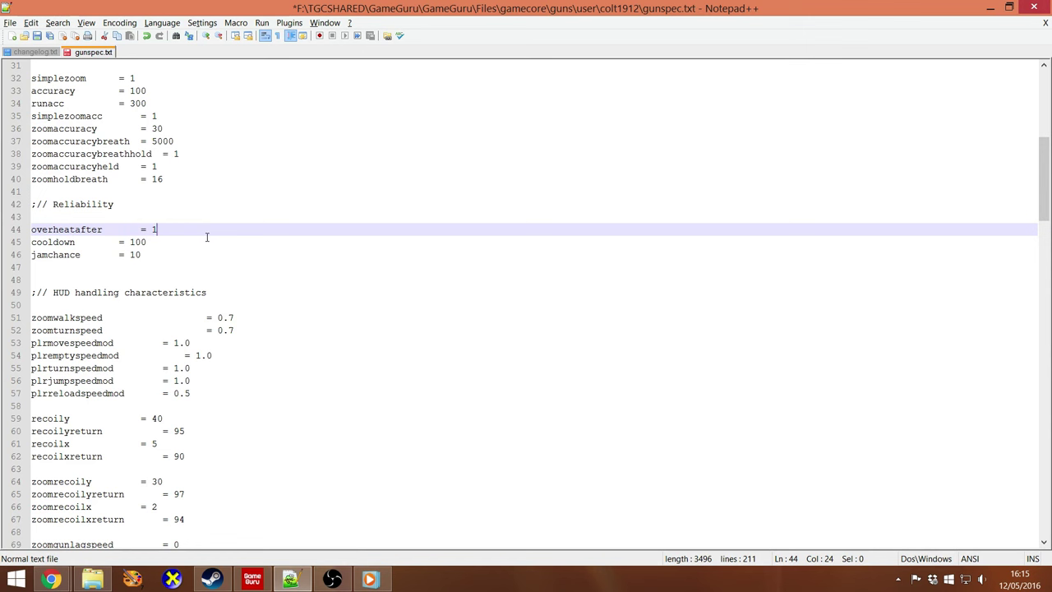
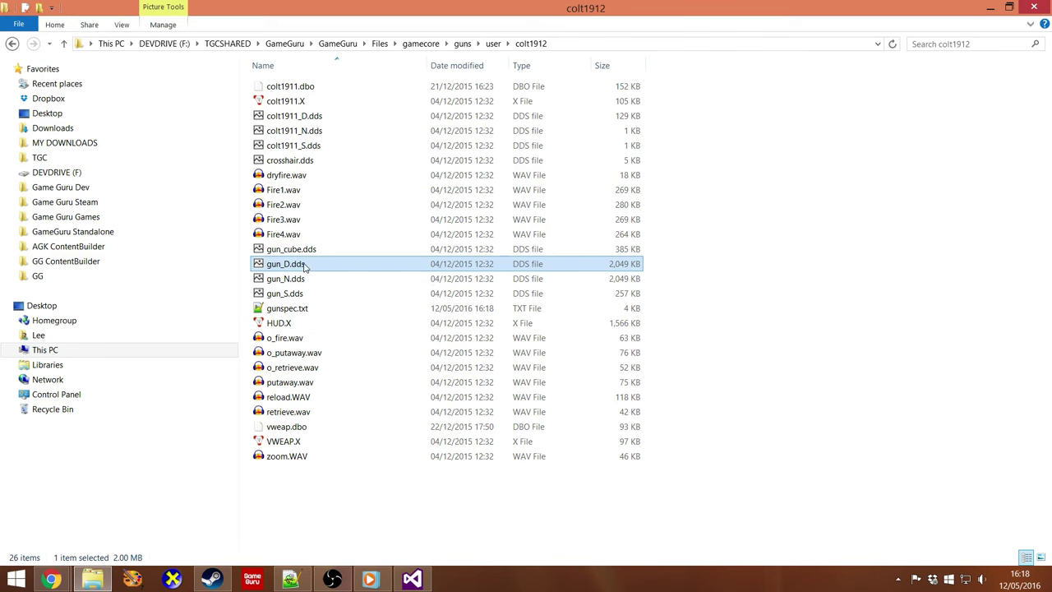
Switch to Visual Studio, save flash51.dds as flash51.png in the muzzleflash folder, and close the image
left_click(411, 580)
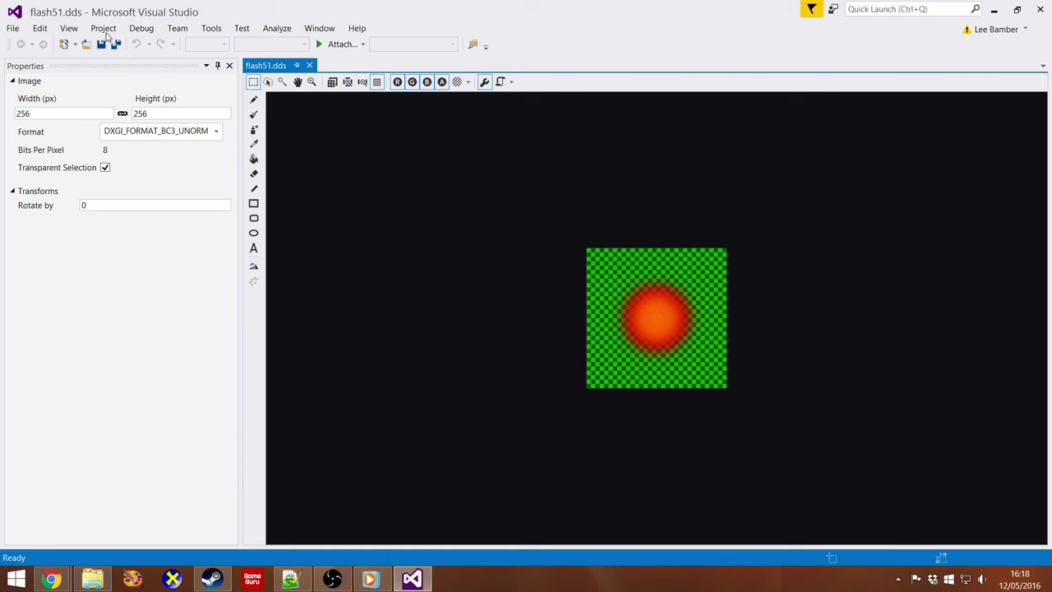
left_click(12, 28)
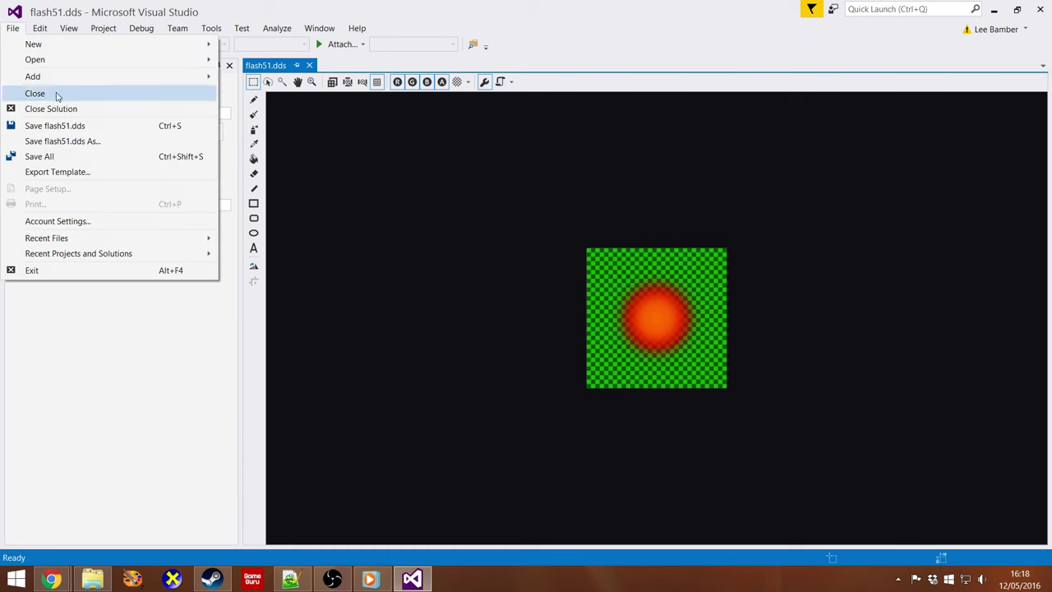
left_click(95, 143)
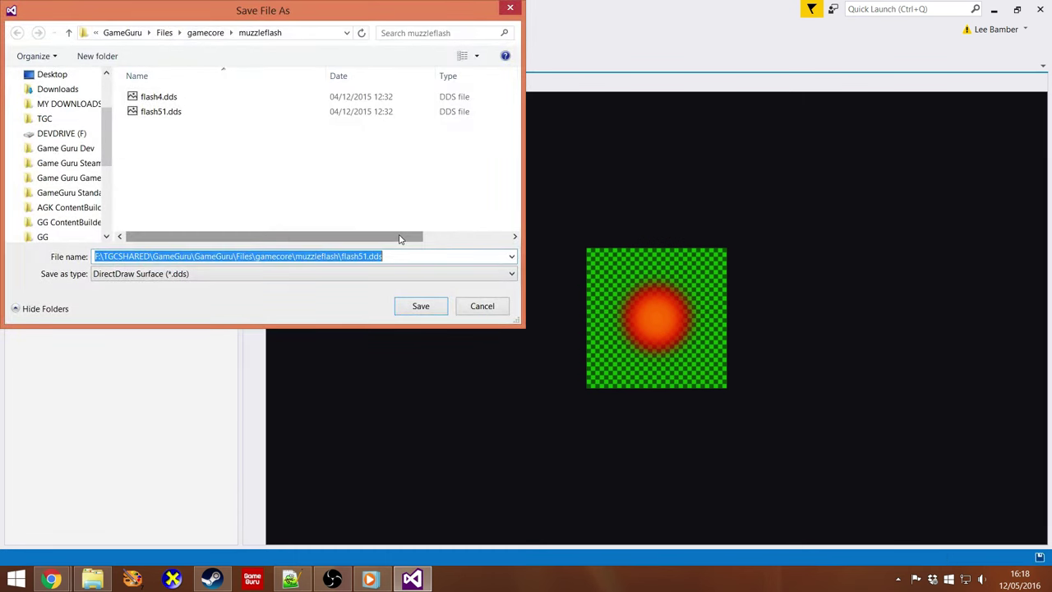
left_click(193, 276)
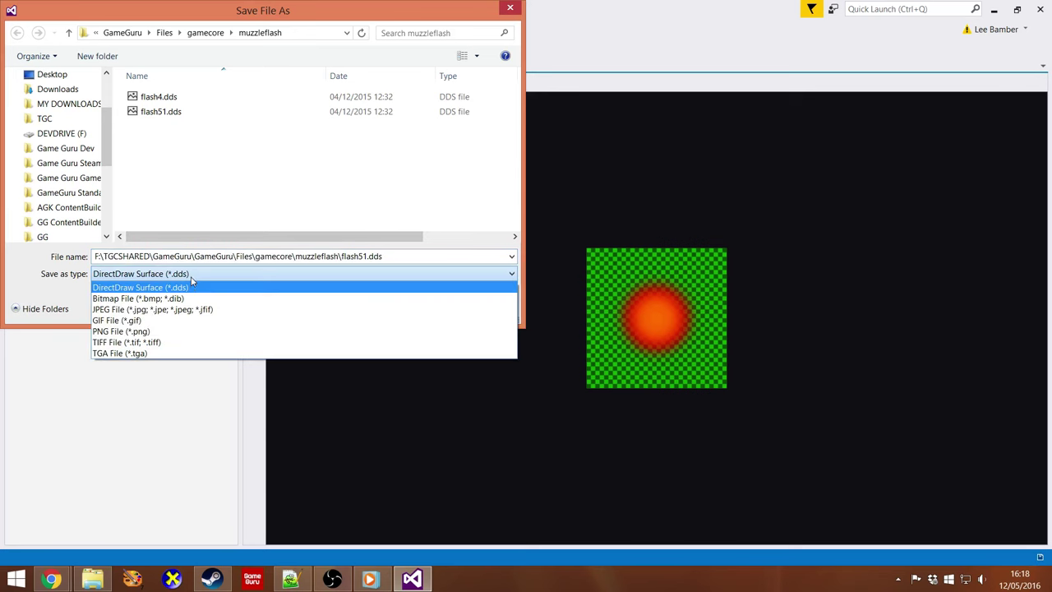
left_click(175, 331)
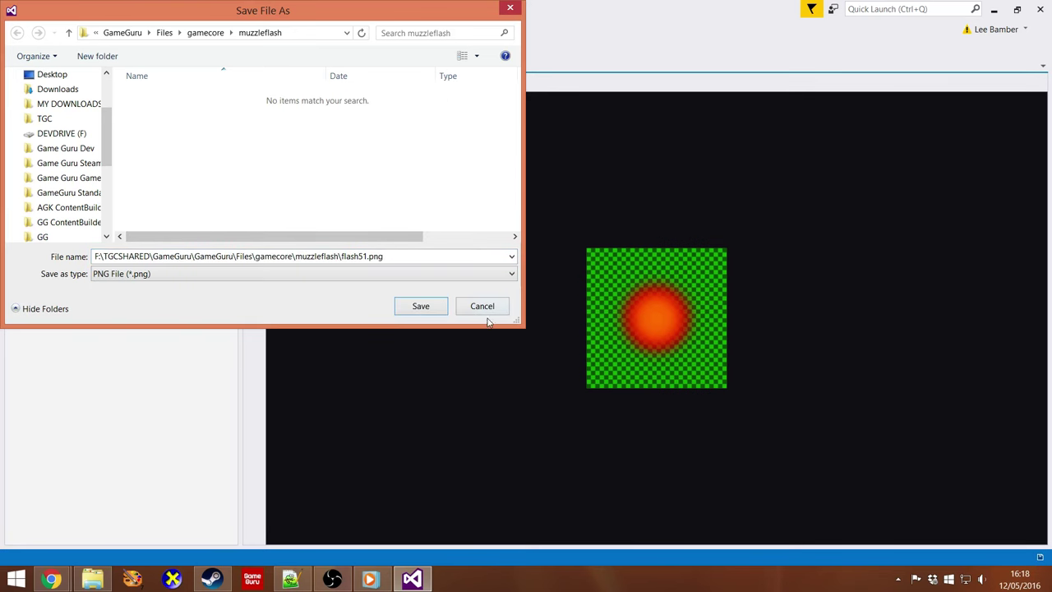
left_click(437, 307)
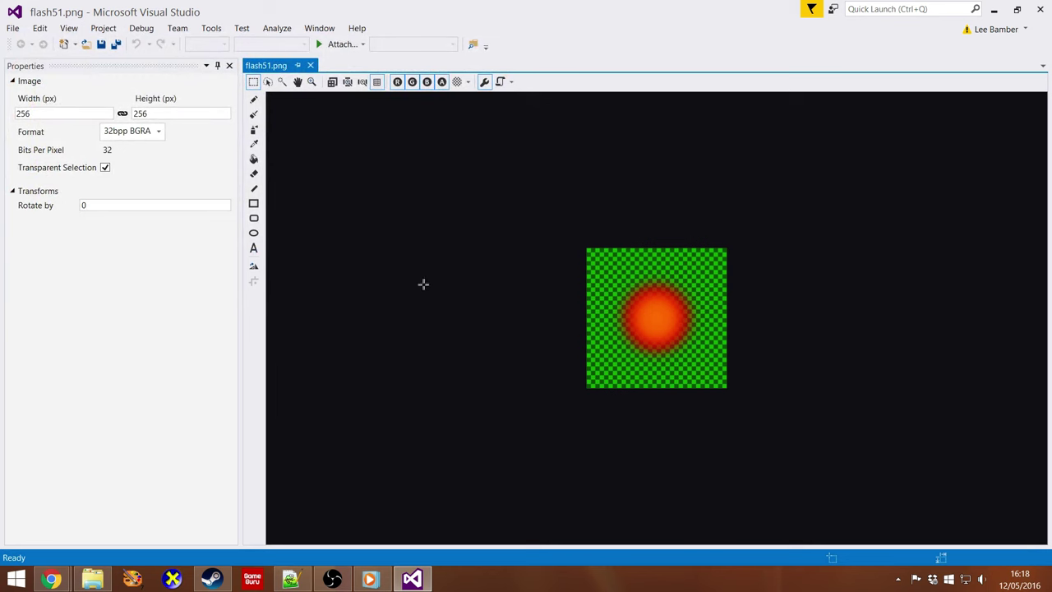
left_click(310, 65)
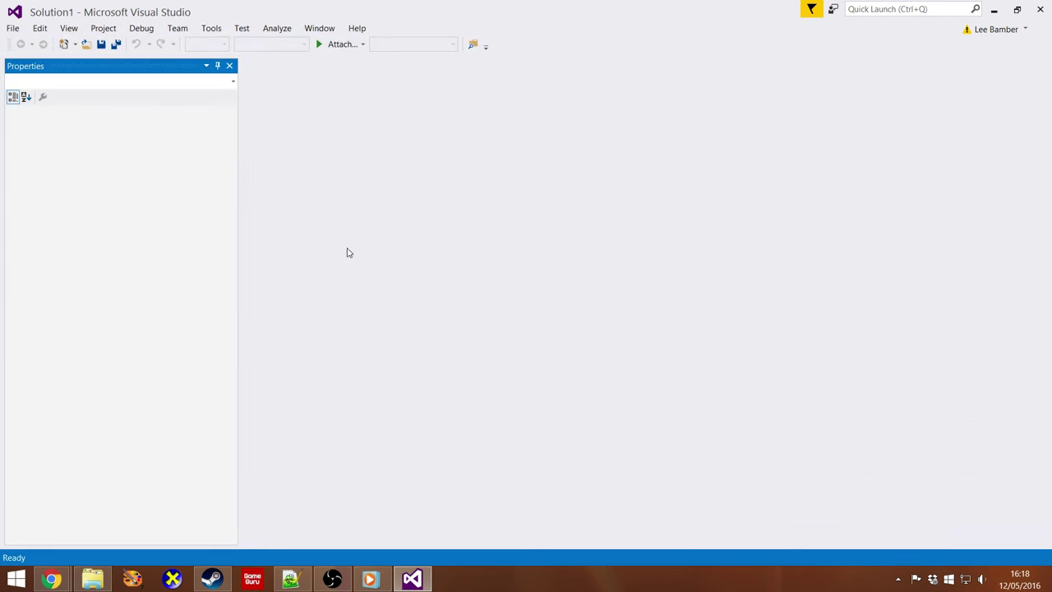
Open gun_D.dds from the colt1912 folder and save it as gun_D.png in the same folder
left_click(92, 580)
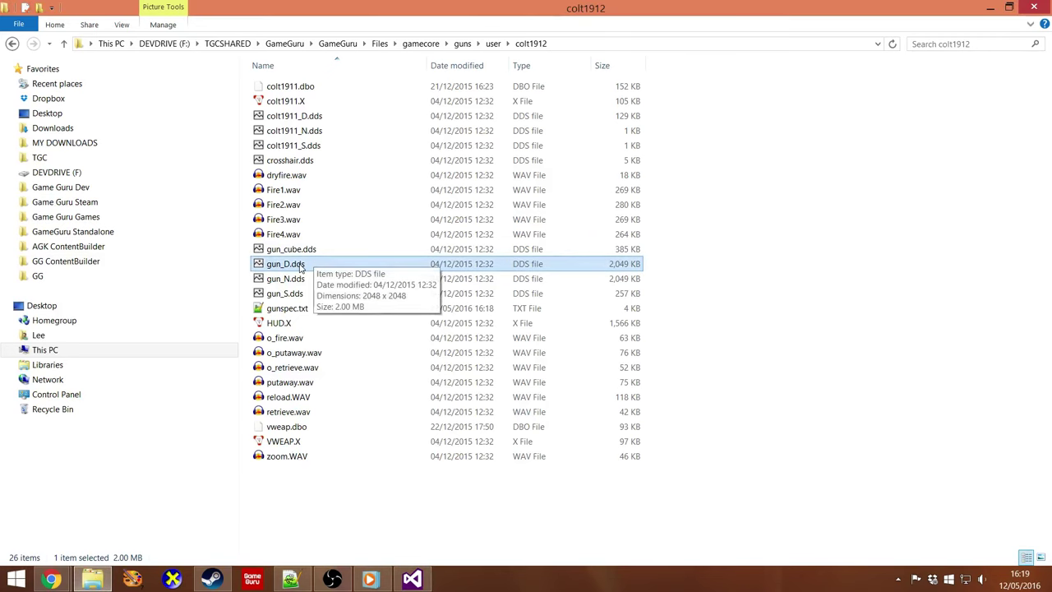
double_click(299, 263)
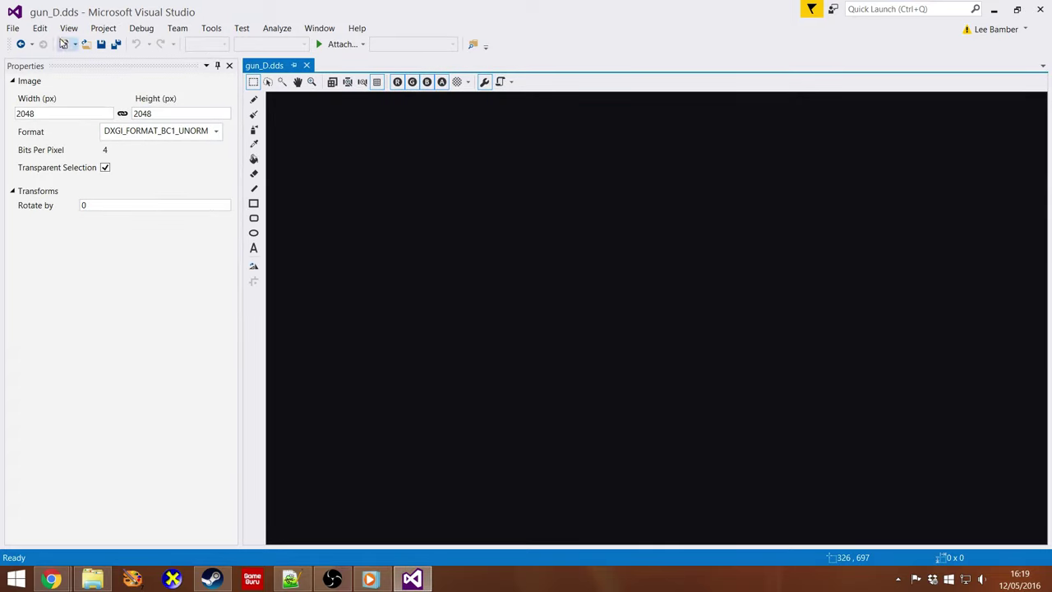
left_click(13, 28)
left_click(78, 141)
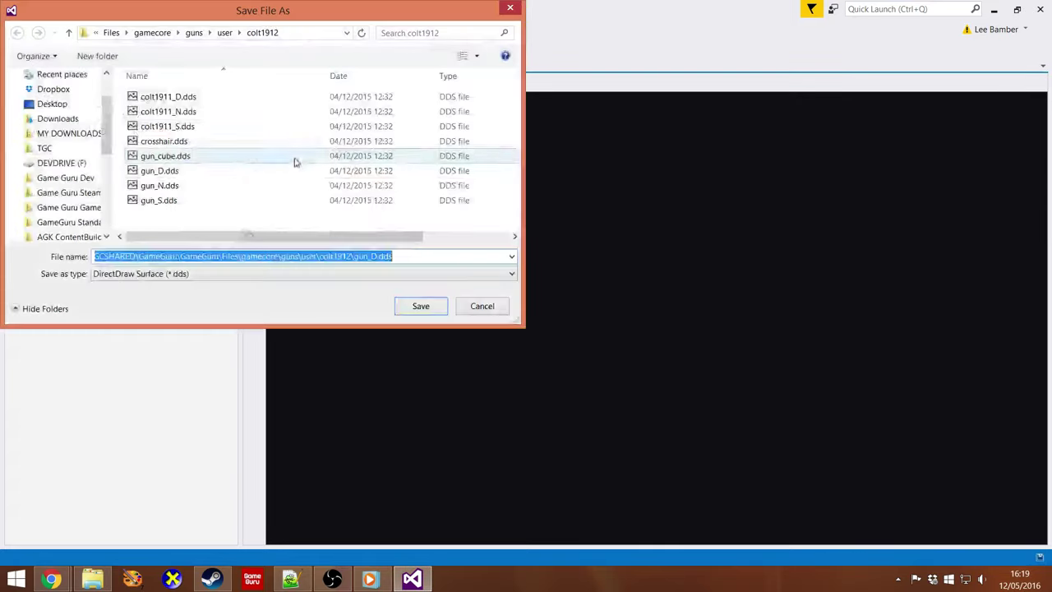
left_click(280, 278)
left_click(235, 332)
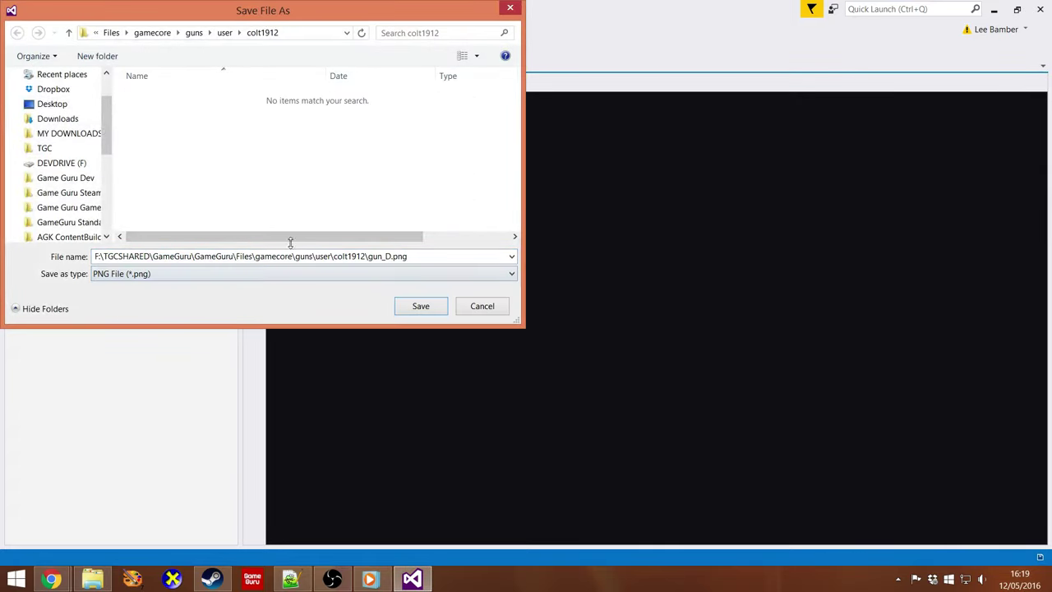
left_click(420, 306)
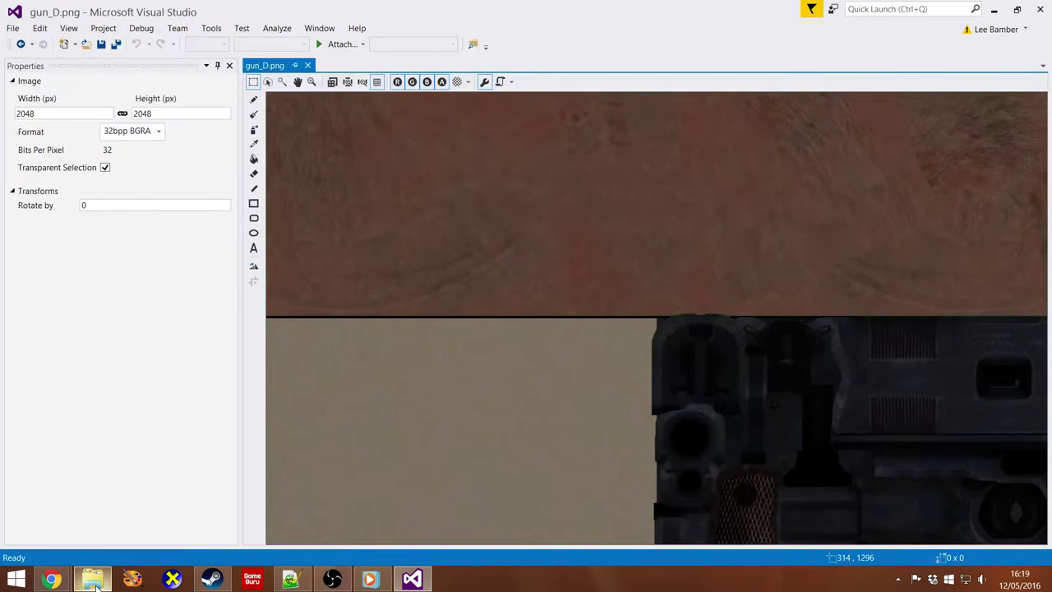
Open gun_D.png from the colt1912 folder in Paint Shop Pro and move its image window towards the middle of the workspace
left_click(96, 586)
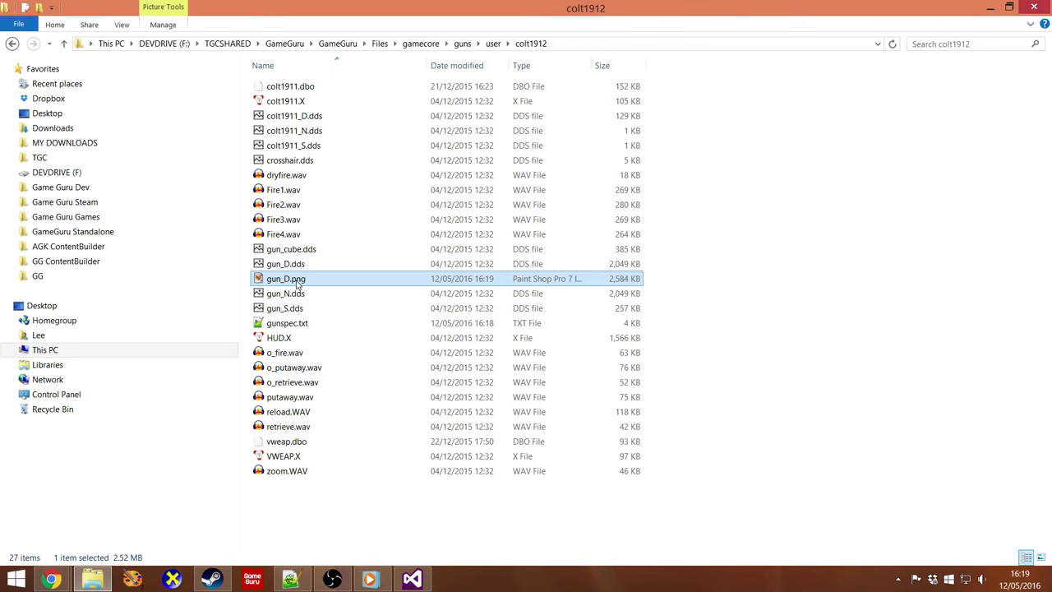
key("Return")
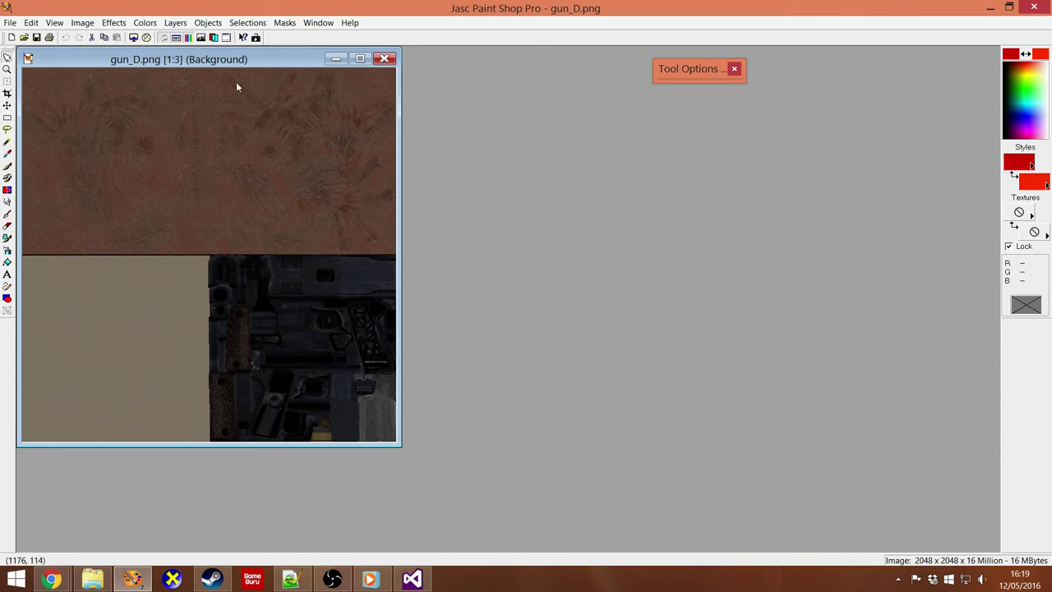
left_click_drag(233, 62, 407, 86)
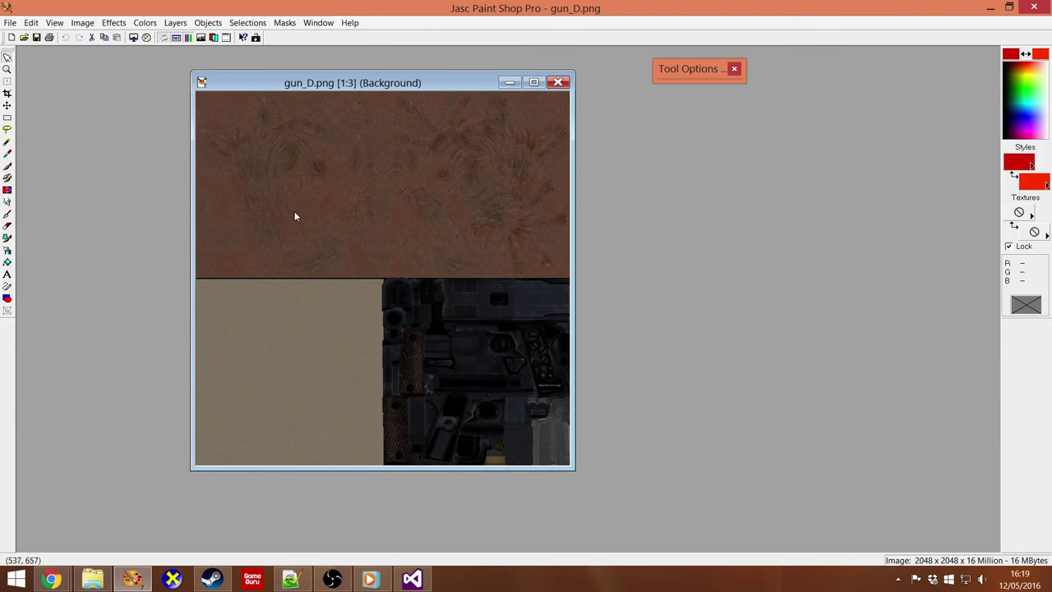
Open gun_N.dds from the colt1912 folder to view the weapon's normal map, and return to the folder
left_click(93, 579)
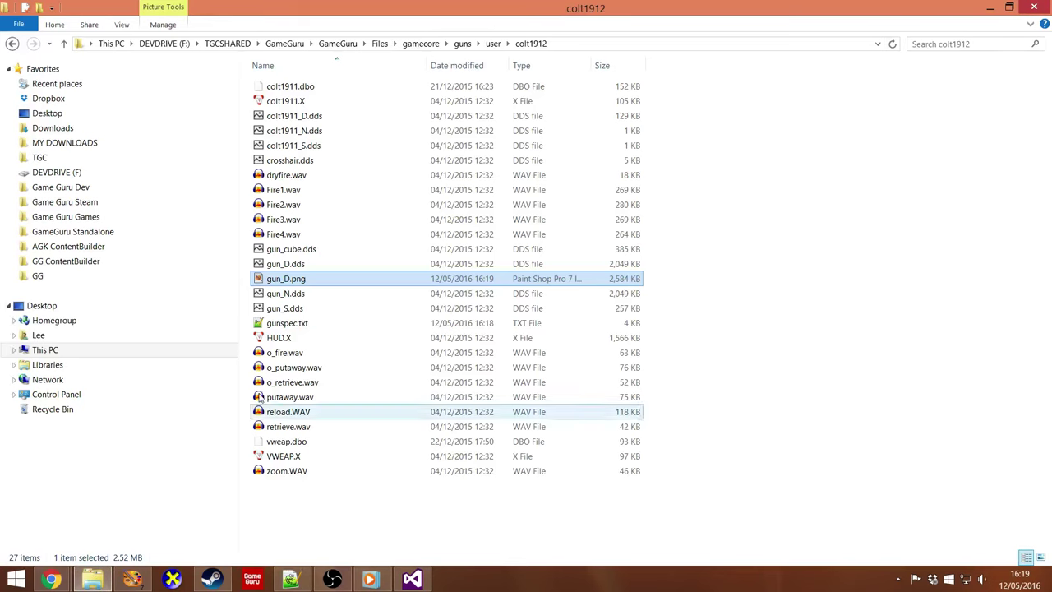
double_click(296, 294)
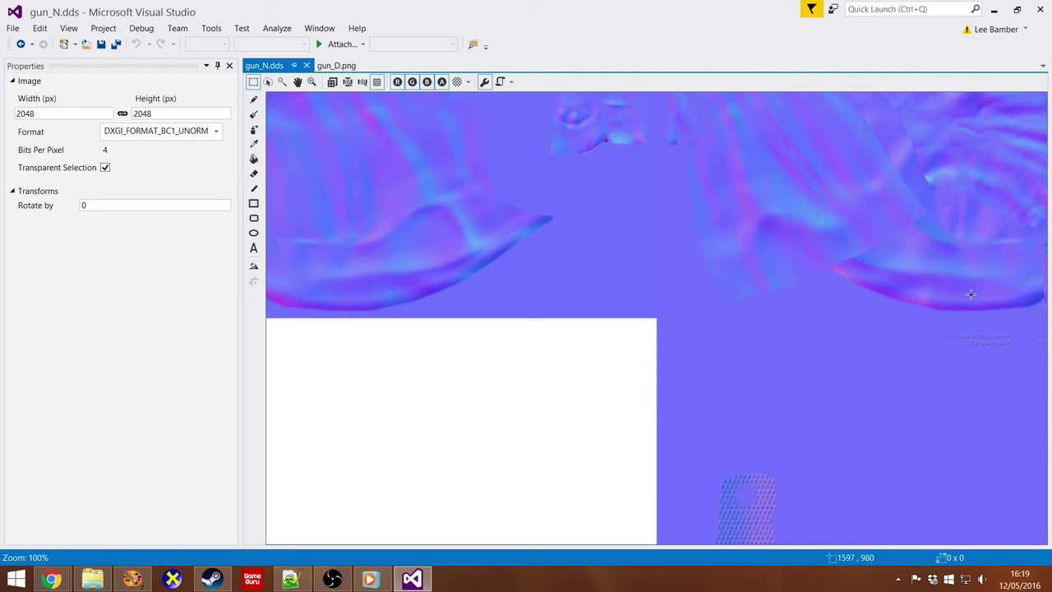
left_click(95, 584)
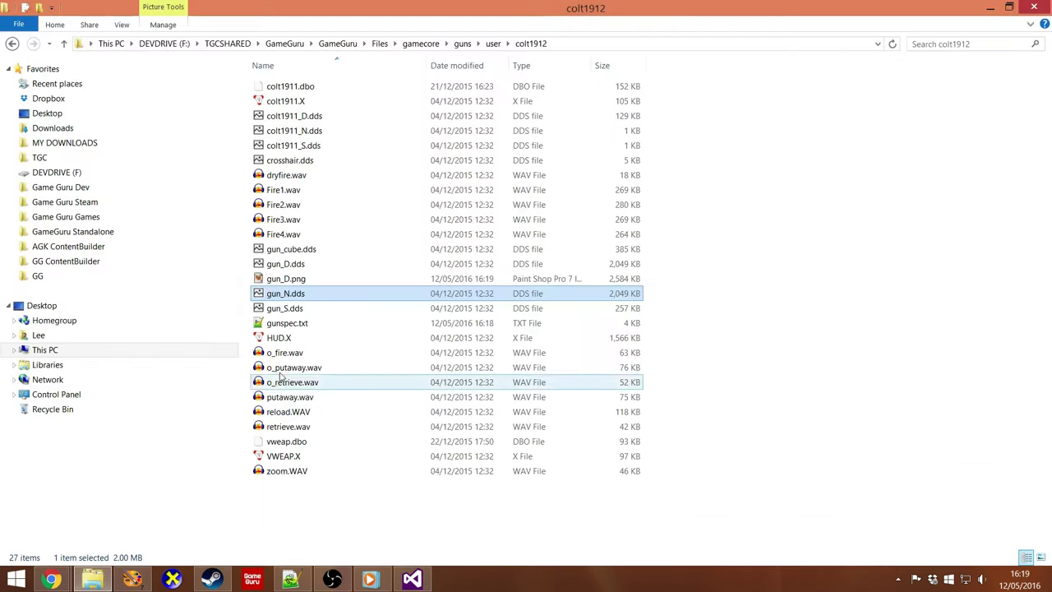
Open gun_S.dds from the colt1912 folder and save it as gun_S.png in the same folder
double_click(303, 309)
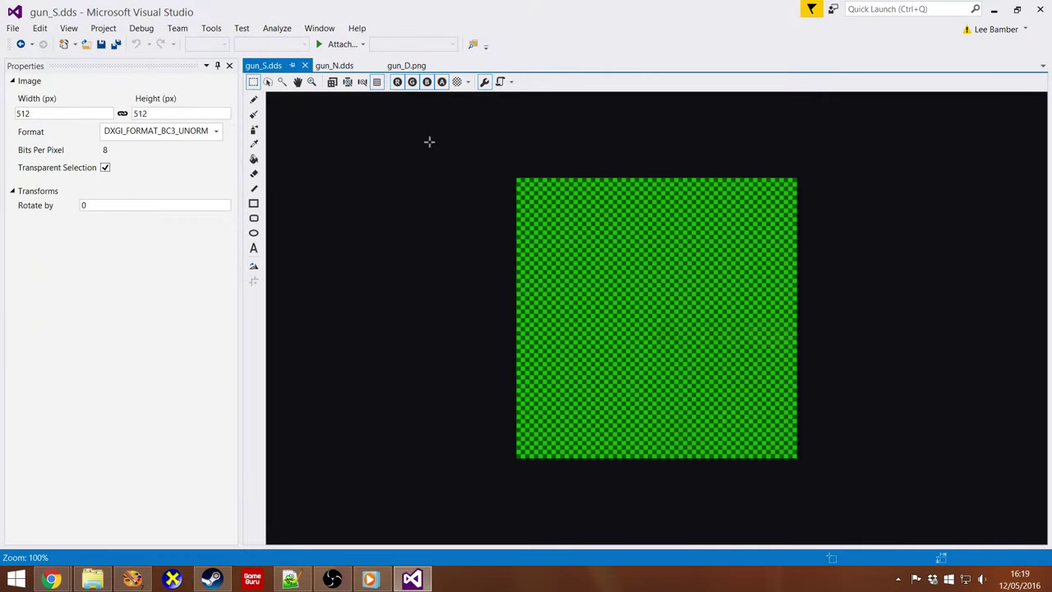
left_click(14, 28)
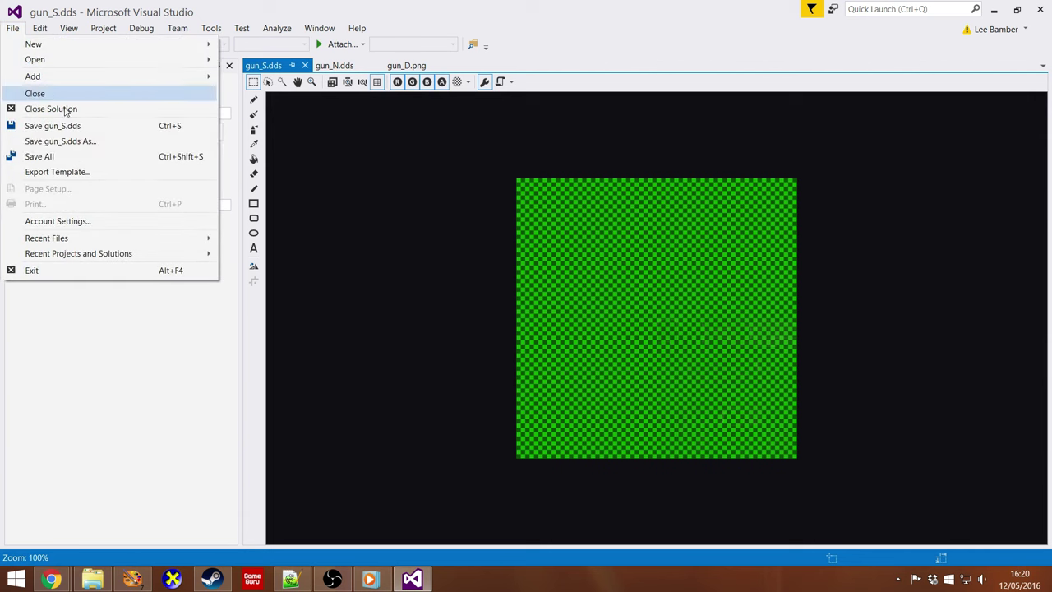
left_click(81, 144)
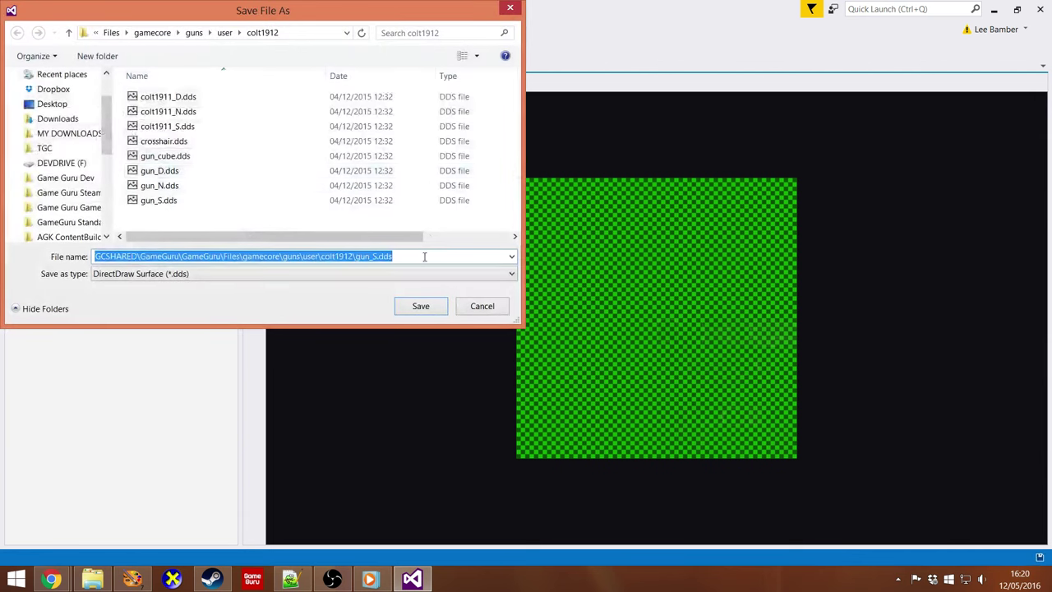
left_click(345, 273)
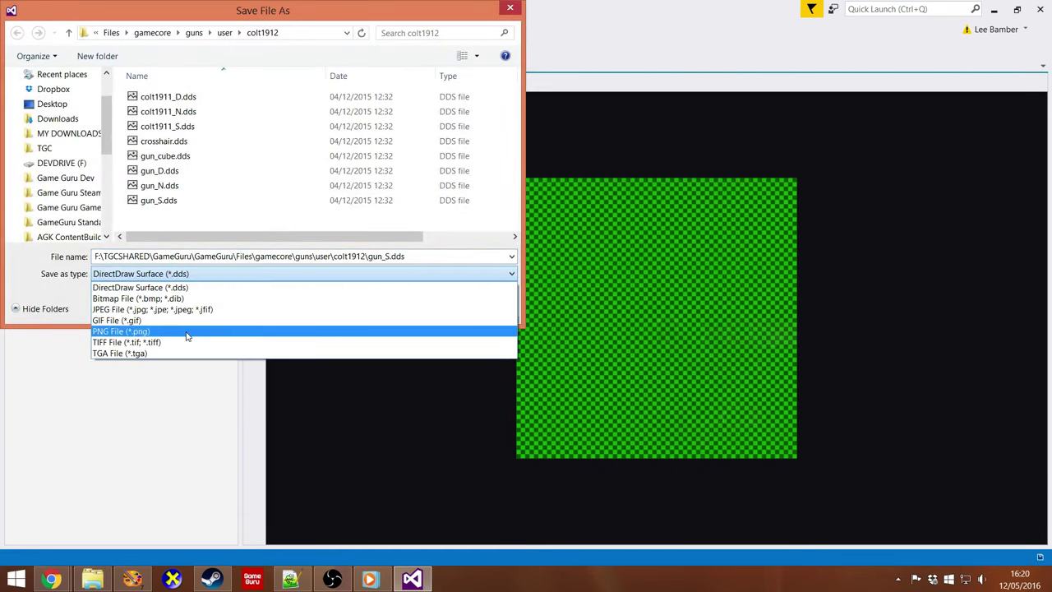
left_click(354, 333)
left_click(421, 305)
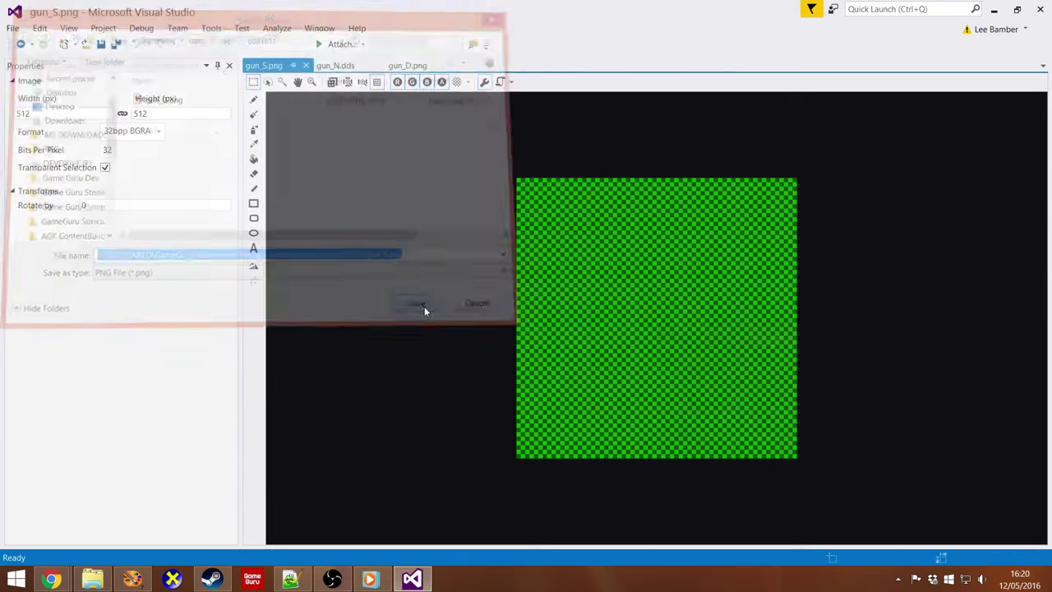
Open gun_S.png from the colt1912 folder in Paint Shop Pro and place its window beside the gun_D.png image
left_click(97, 580)
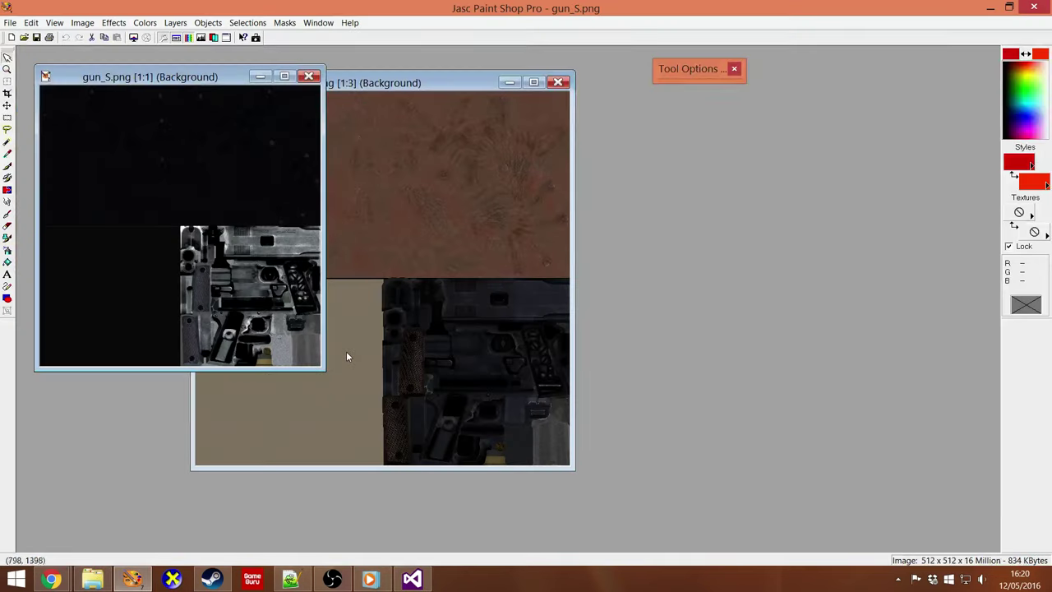
double_click(315, 320)
left_click_drag(143, 75, 737, 96)
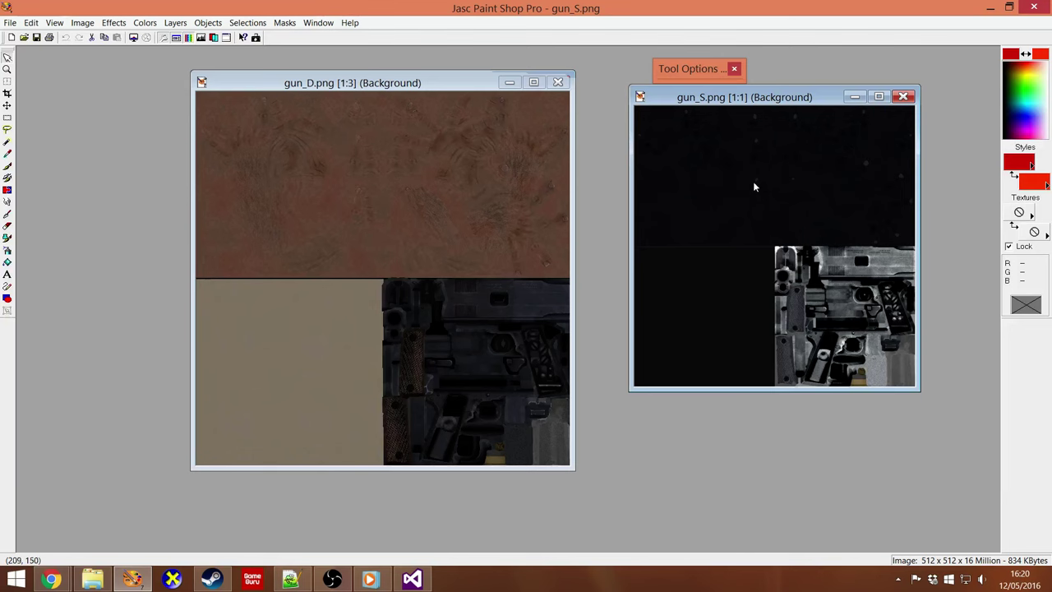
left_click_drag(764, 100, 588, 121)
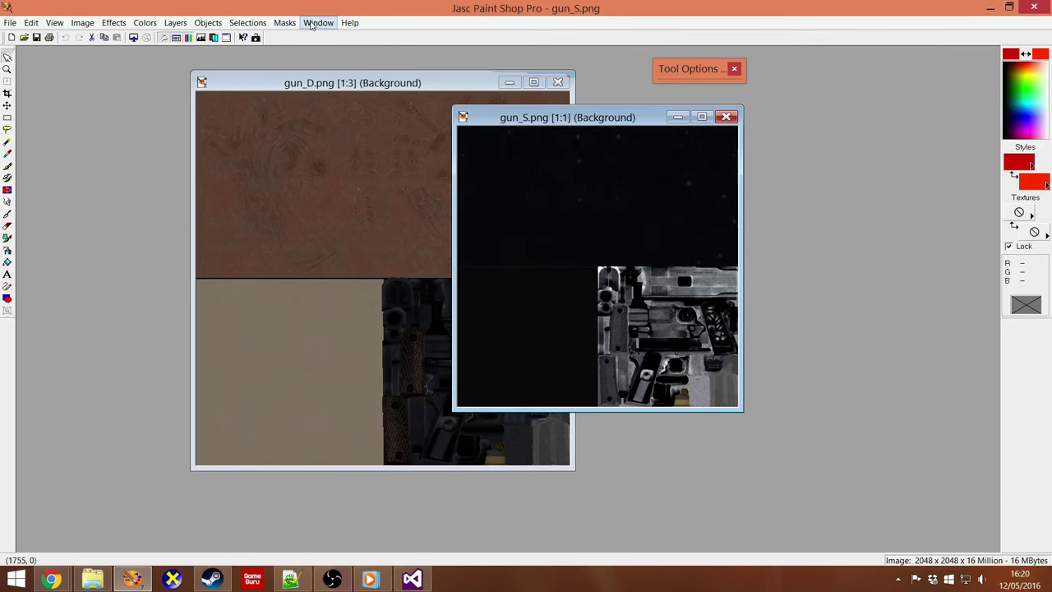
Preview Alpha Channel 1 of gun_S.png as a mask source without loading it
left_click(285, 22)
left_click(319, 128)
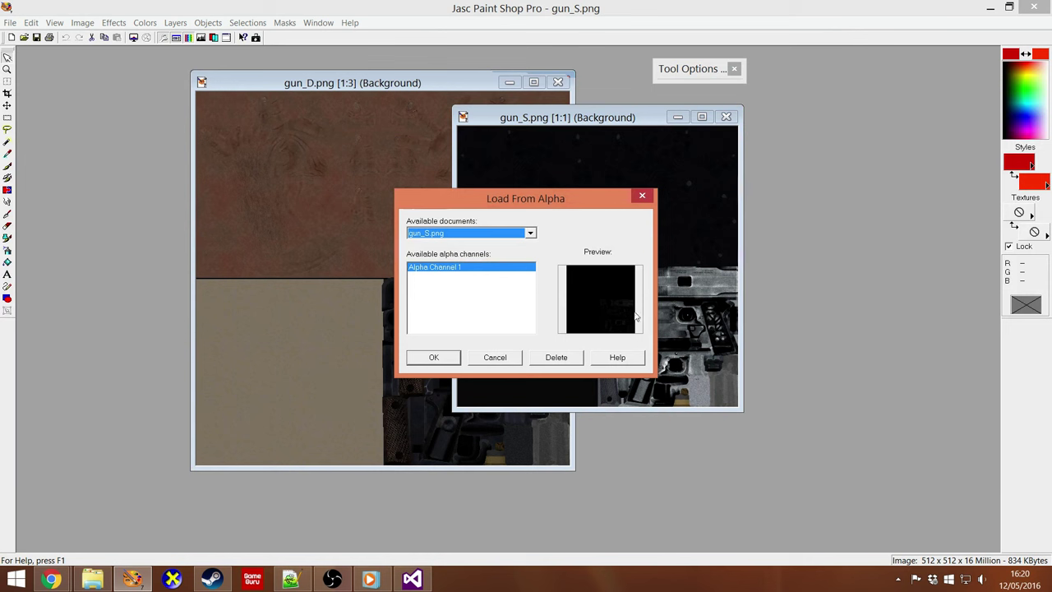
left_click(495, 357)
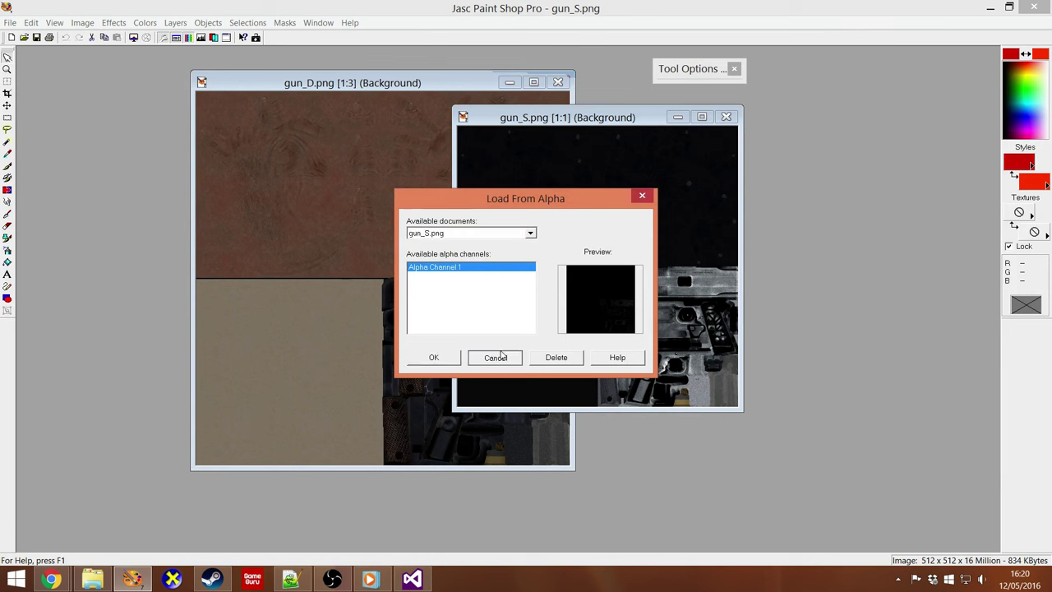
Arrange gun_D.png and gun_S.png side by side and examine the pistol parts of the gun_D.png texture against the specular map
left_click_drag(610, 122, 784, 121)
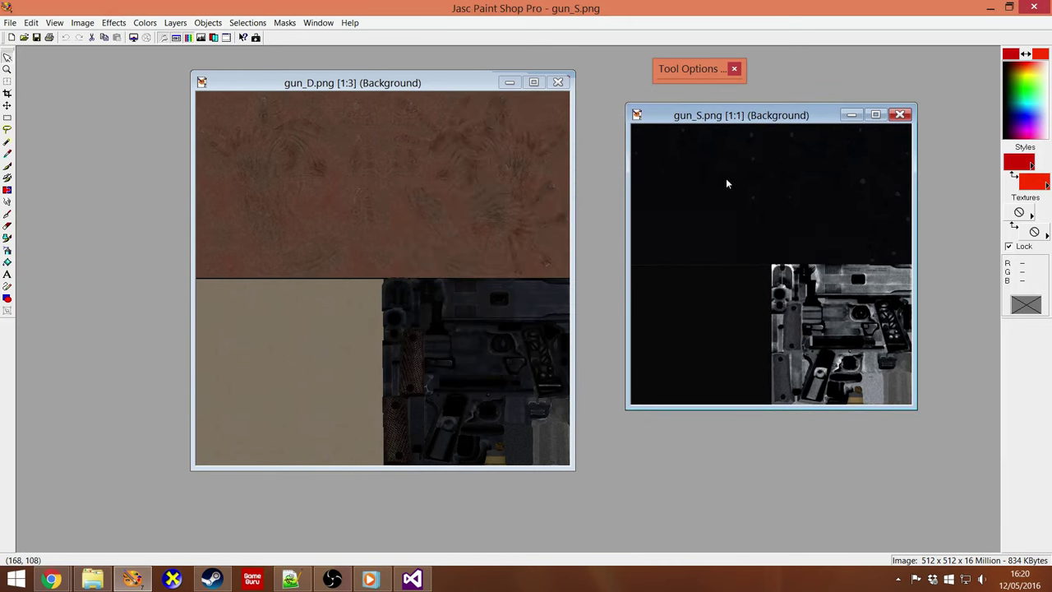
left_click_drag(759, 117, 792, 106)
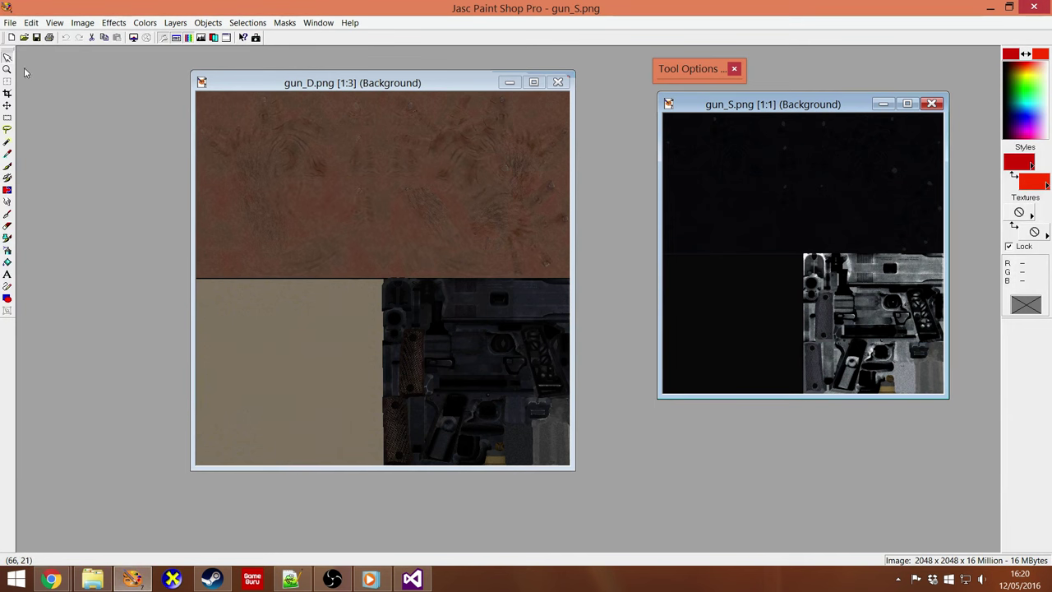
left_click_drag(353, 89, 234, 72)
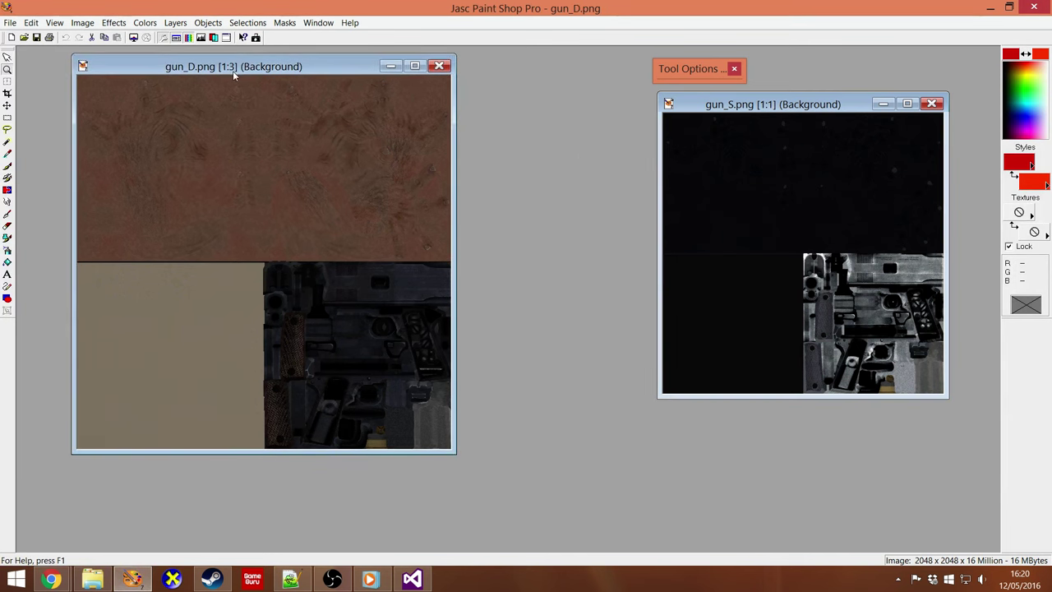
left_click(392, 361)
left_click(526, 408)
right_click(764, 296)
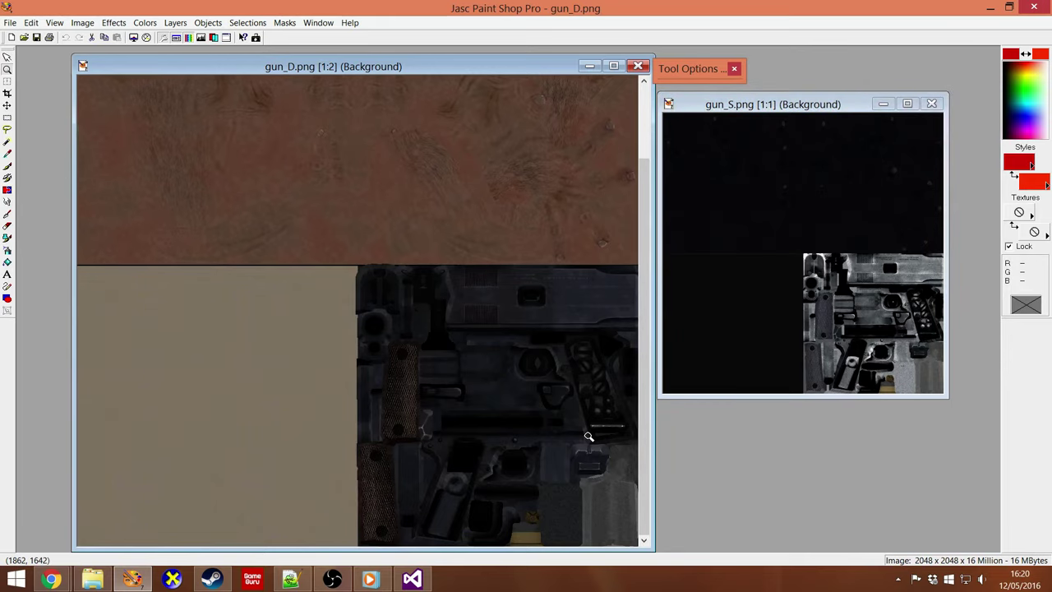
left_click(563, 433)
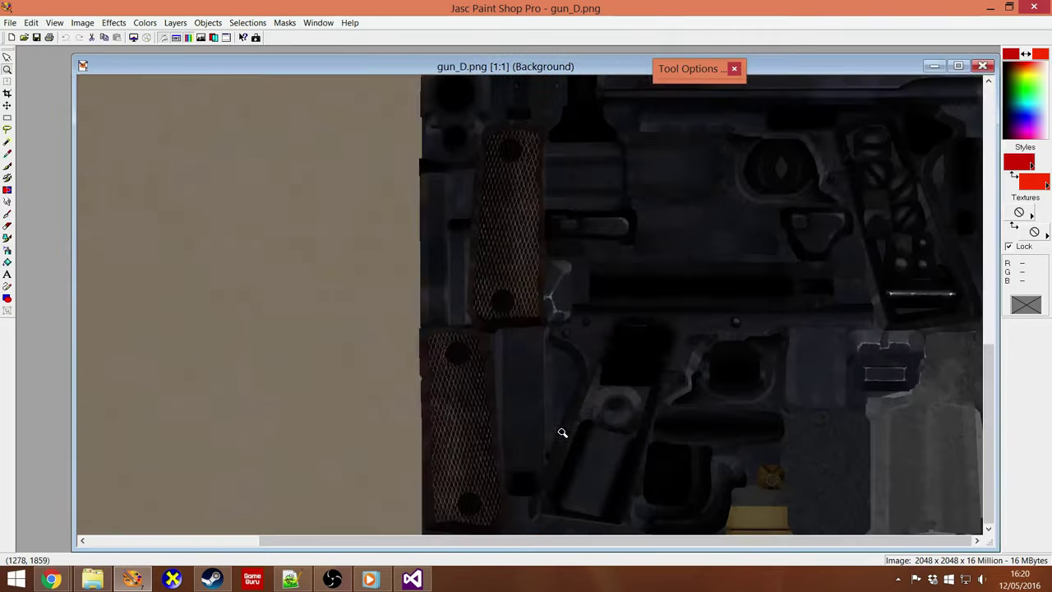
right_click(787, 343)
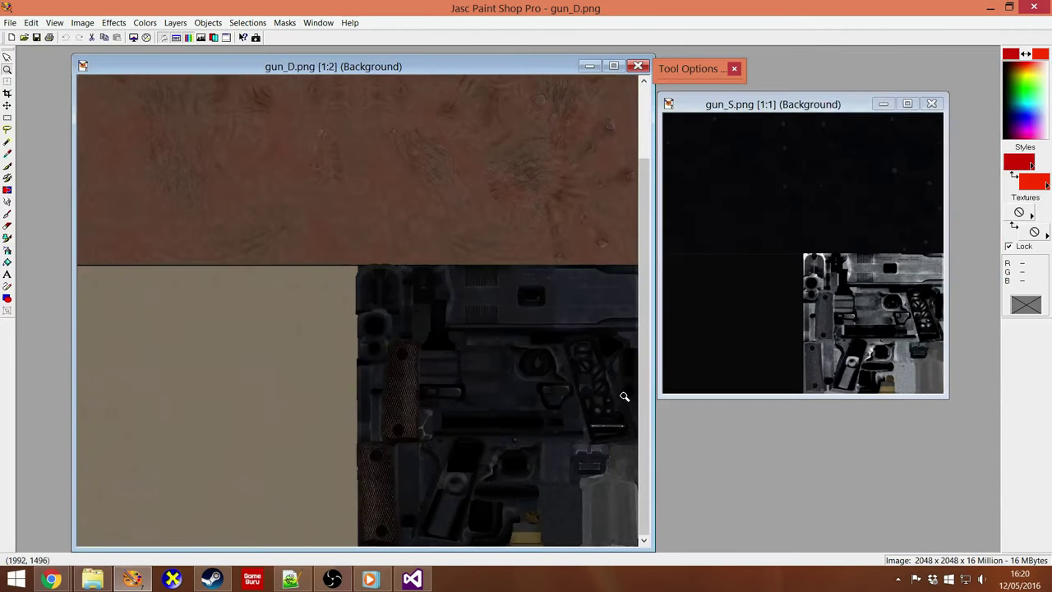
left_click_drag(804, 110, 825, 123)
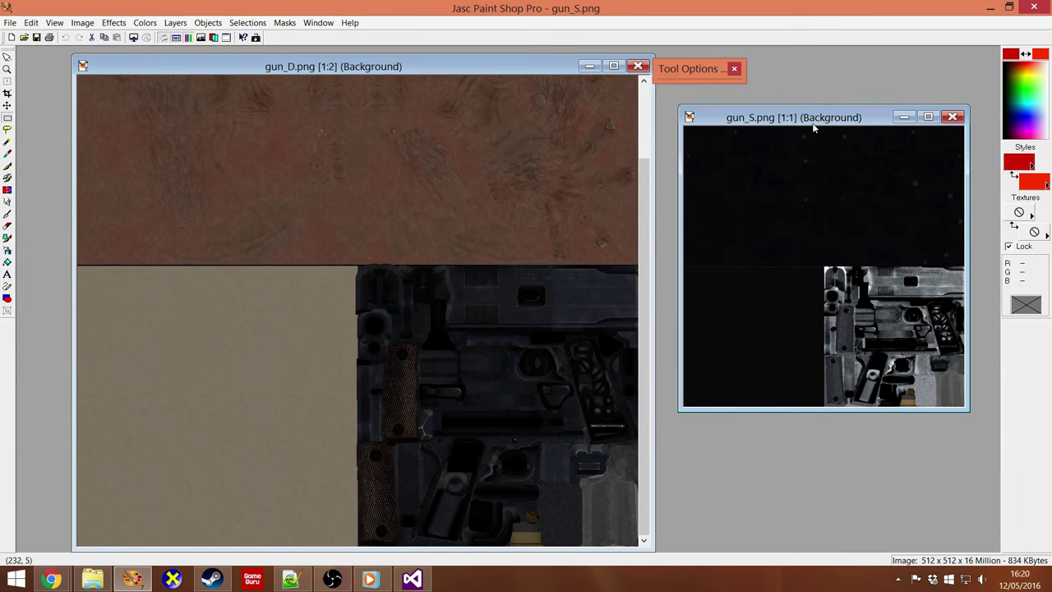
Select the pistol area in the lower-right quarter of gun_S.png and replace its contents with solid white (#FFFFFF)
left_click_drag(817, 125, 793, 113)
left_click_drag(799, 248, 944, 394)
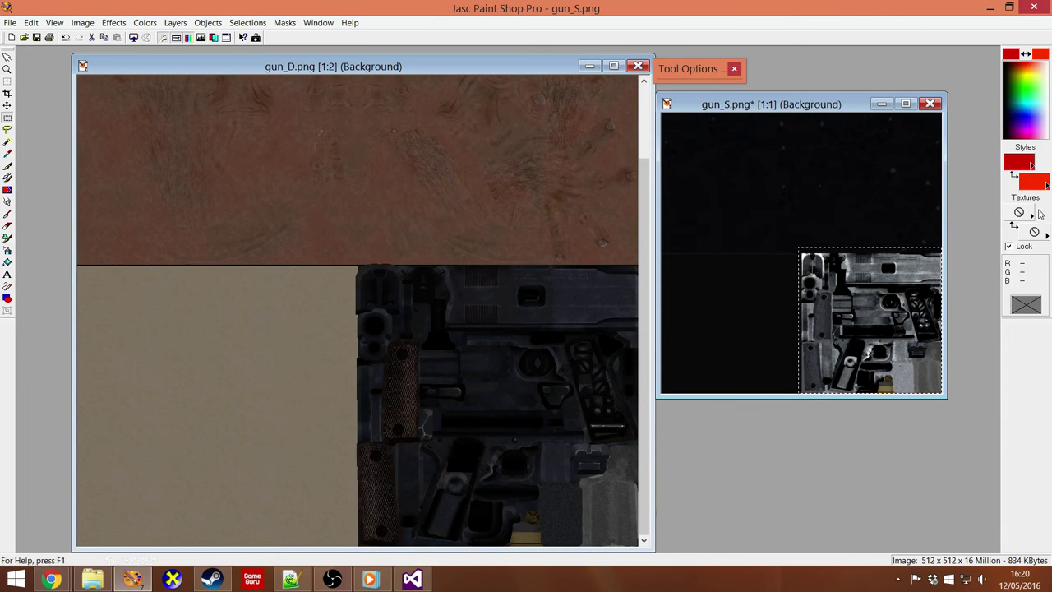
key("Delete")
left_click(1031, 180)
left_click(484, 226)
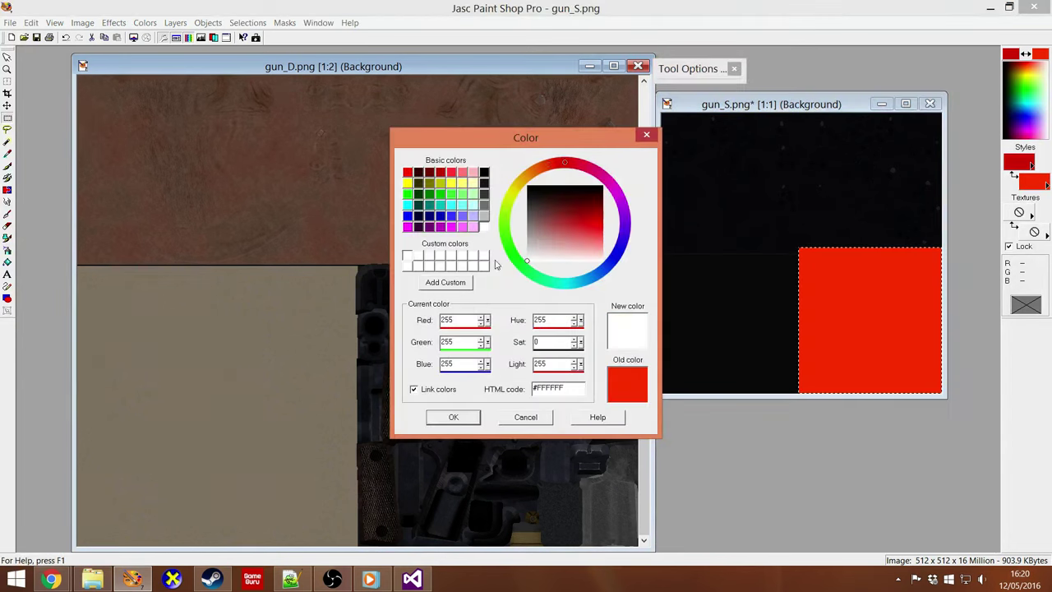
left_click(453, 417)
key("Delete")
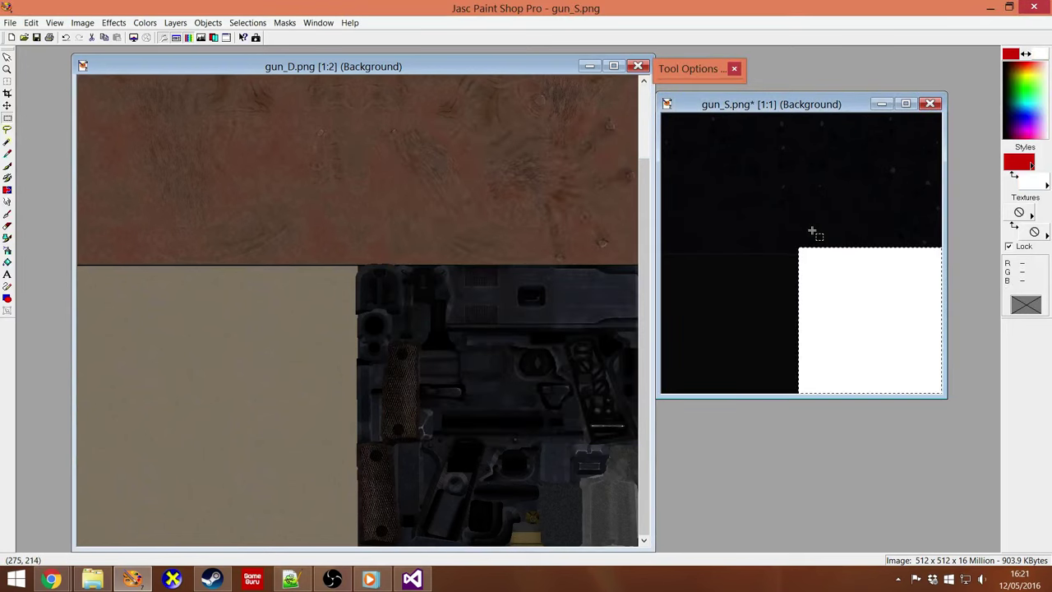
Select the whole gun_S.png image and create a new mask from the image
key("ctrl+a")
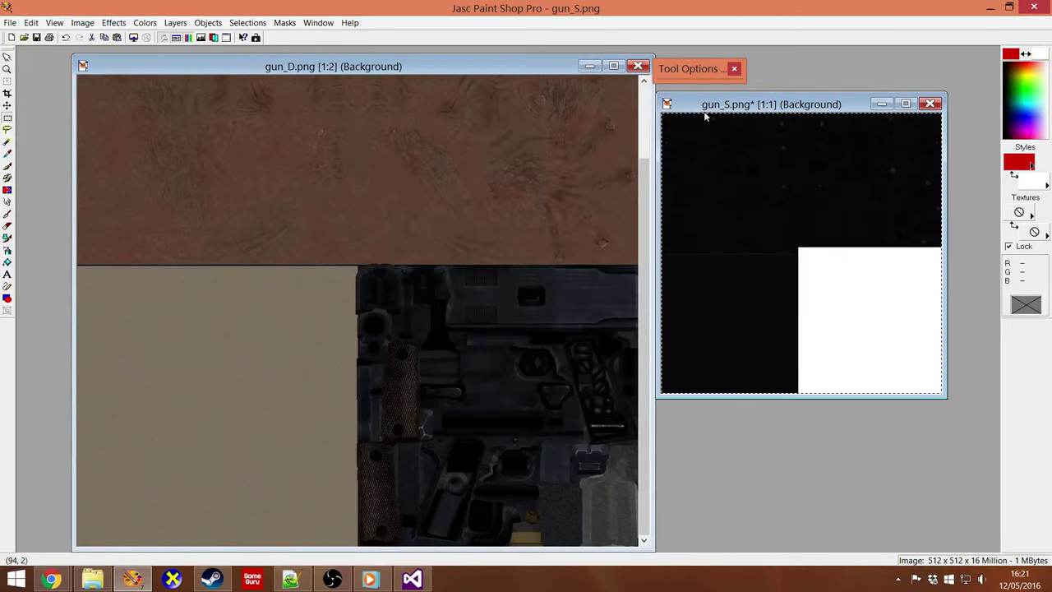
left_click(284, 22)
mouse_move(397, 43)
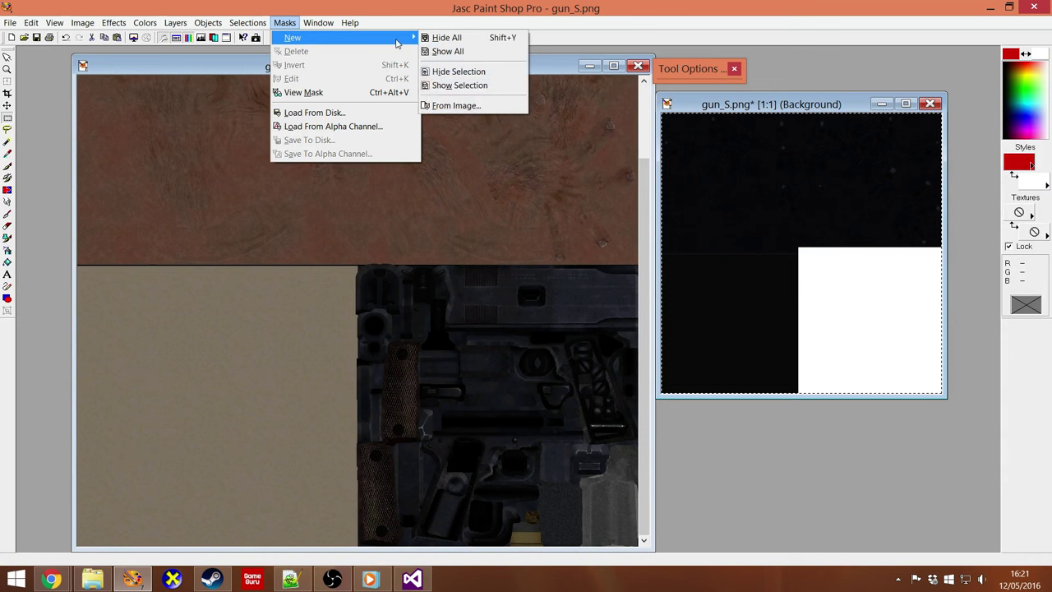
left_click(457, 105)
left_click(590, 252)
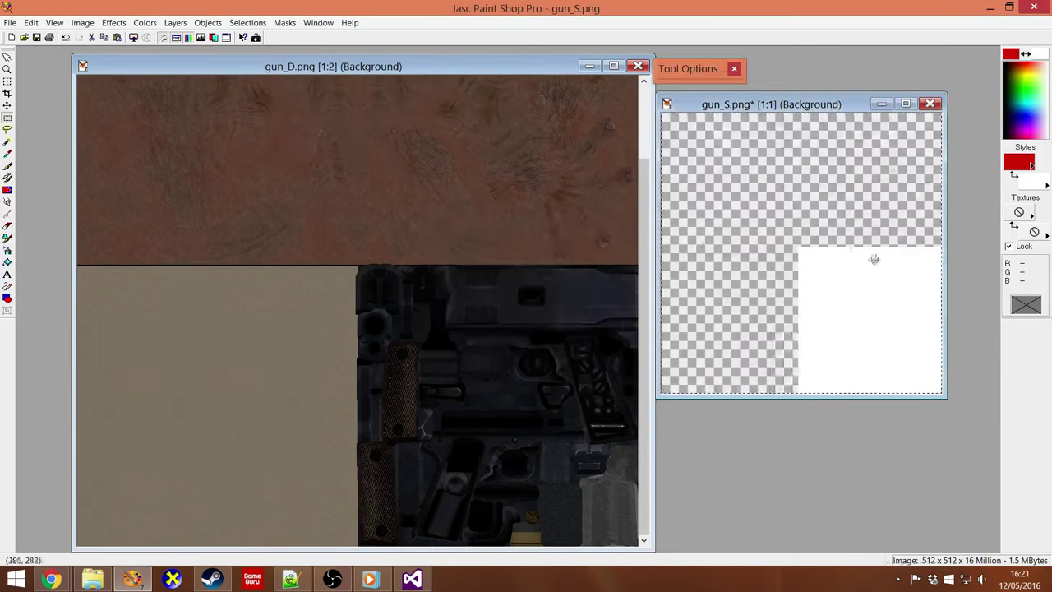
Delete Alpha Channel 1 of gun_S.png and save the current mask as a new alpha channel in its place
left_click(284, 23)
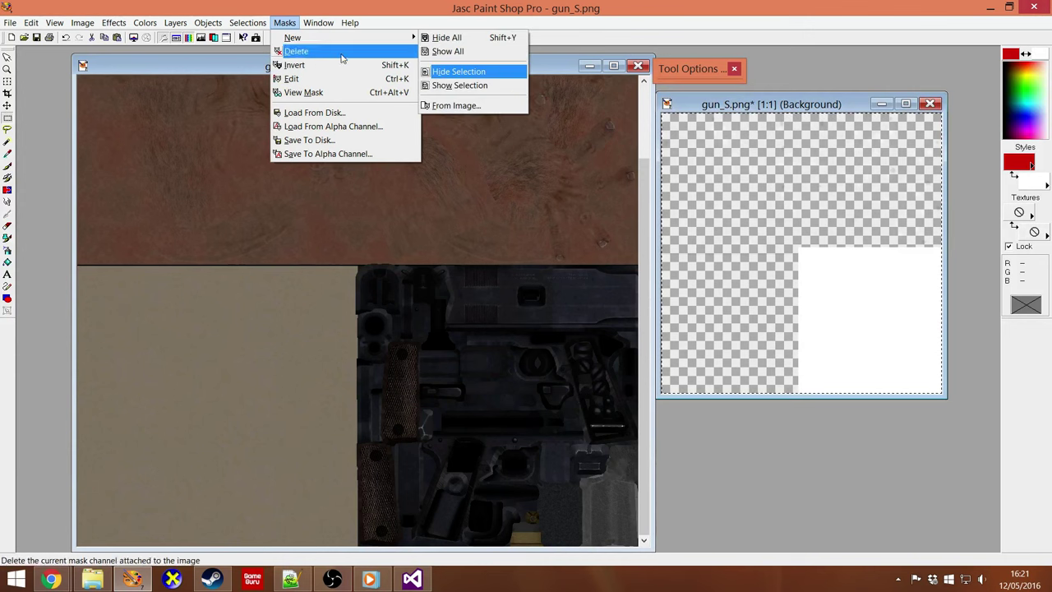
left_click(329, 154)
left_click(437, 268)
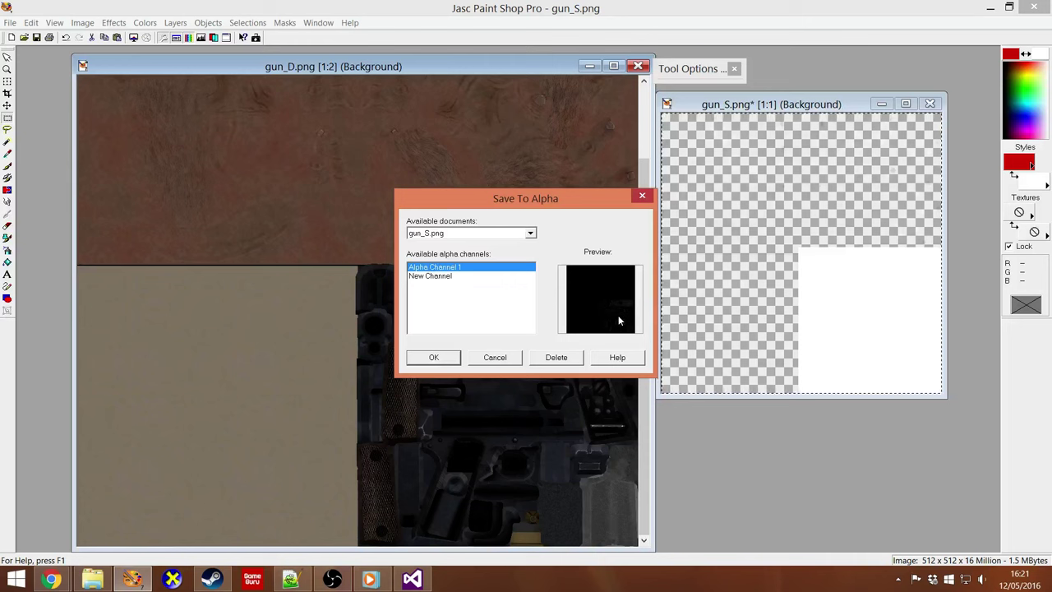
left_click(542, 358)
left_click(554, 318)
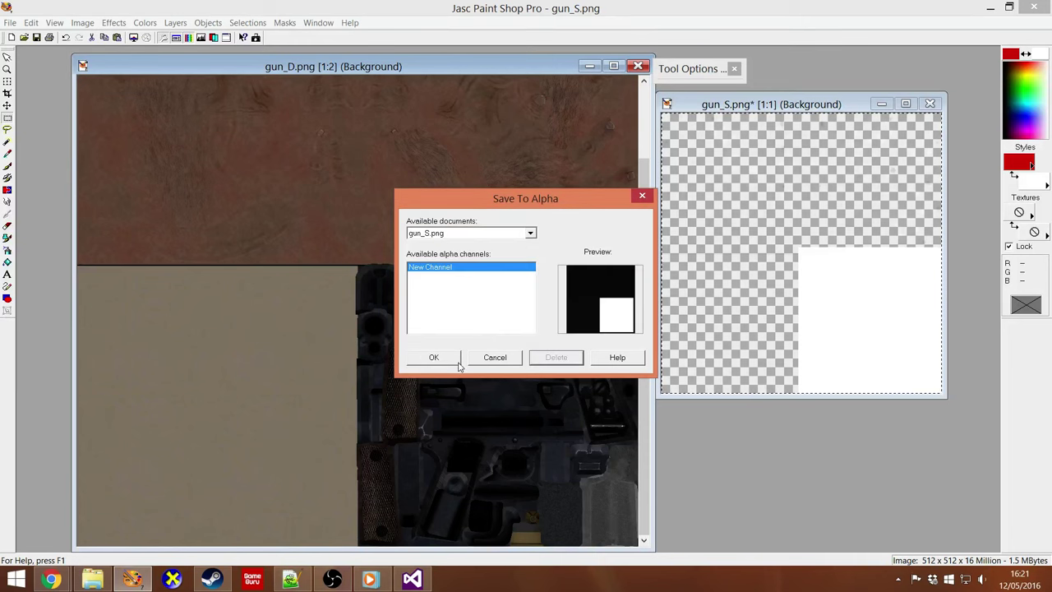
left_click(435, 359)
left_click(633, 279)
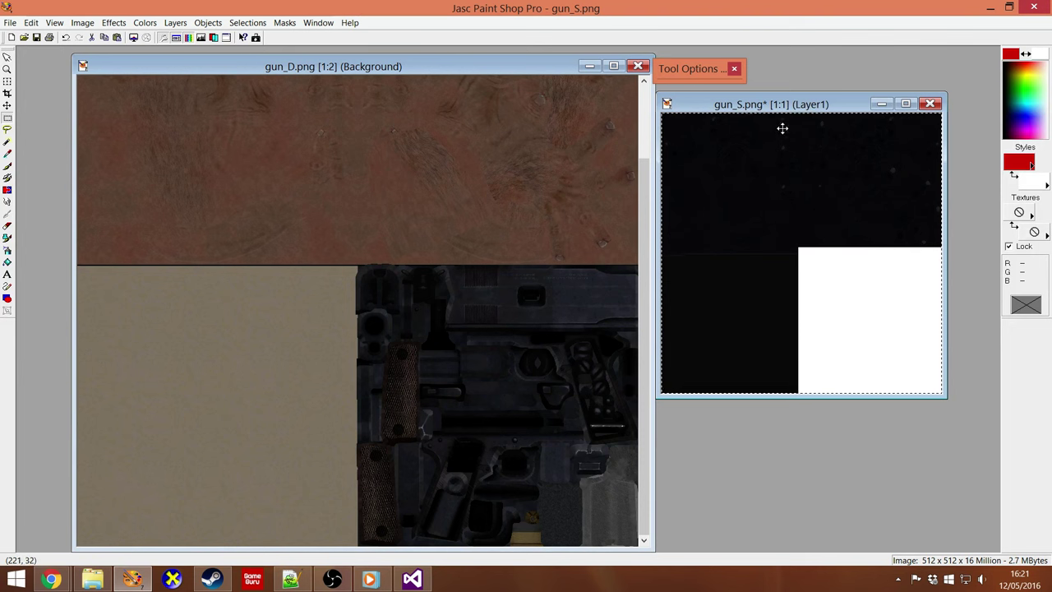
Save gun_S.png with its replaced alpha channel
left_click_drag(748, 117, 750, 129)
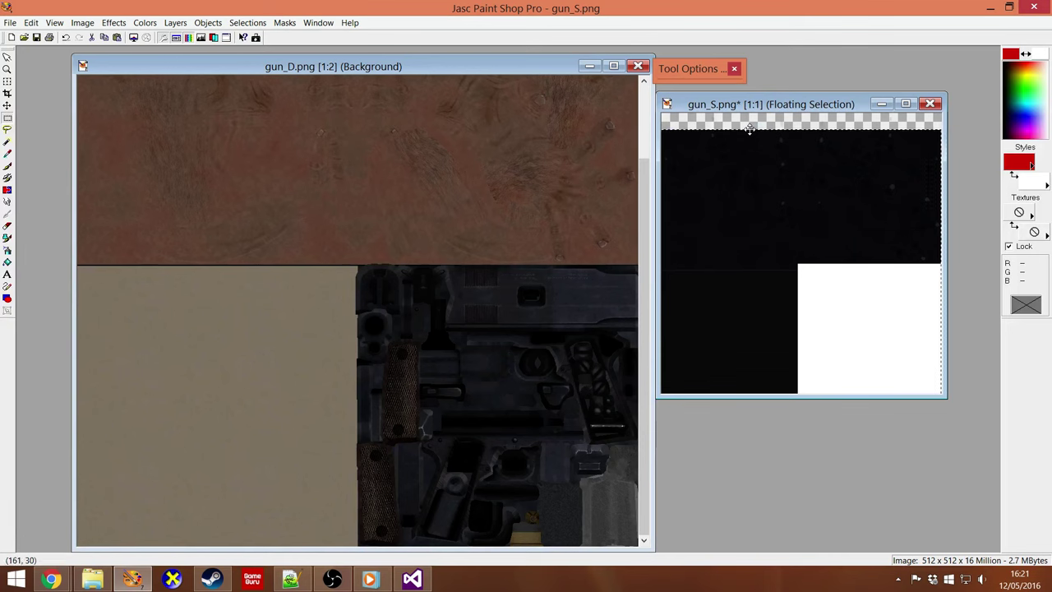
left_click(36, 37)
left_click(583, 338)
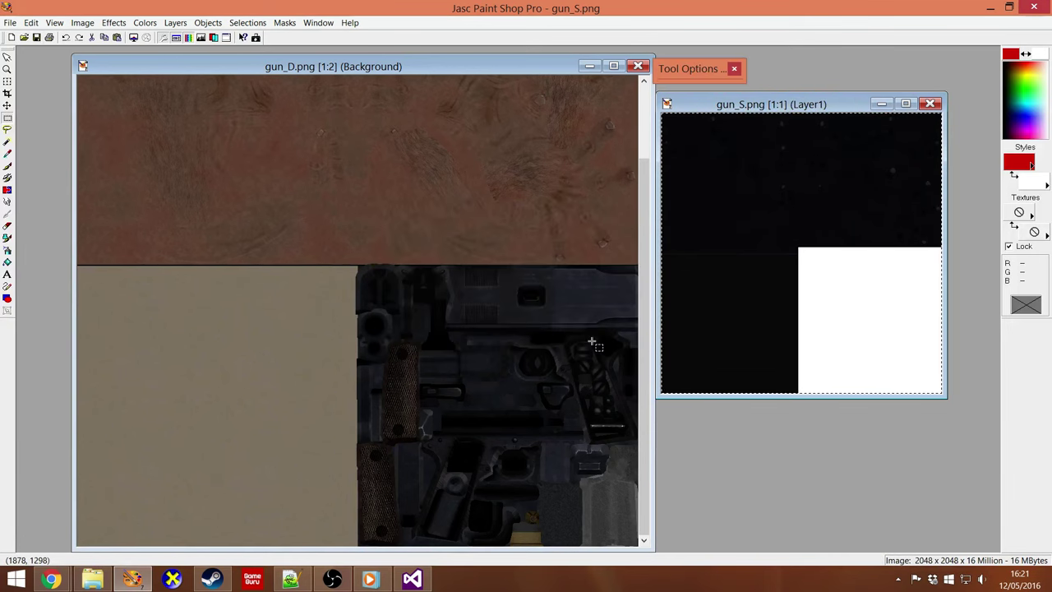
Select the pistol parts in the lower-right quarter of gun_D.png and start Colorize with the whole selection shown in the preview
left_click_drag(329, 66, 303, 58)
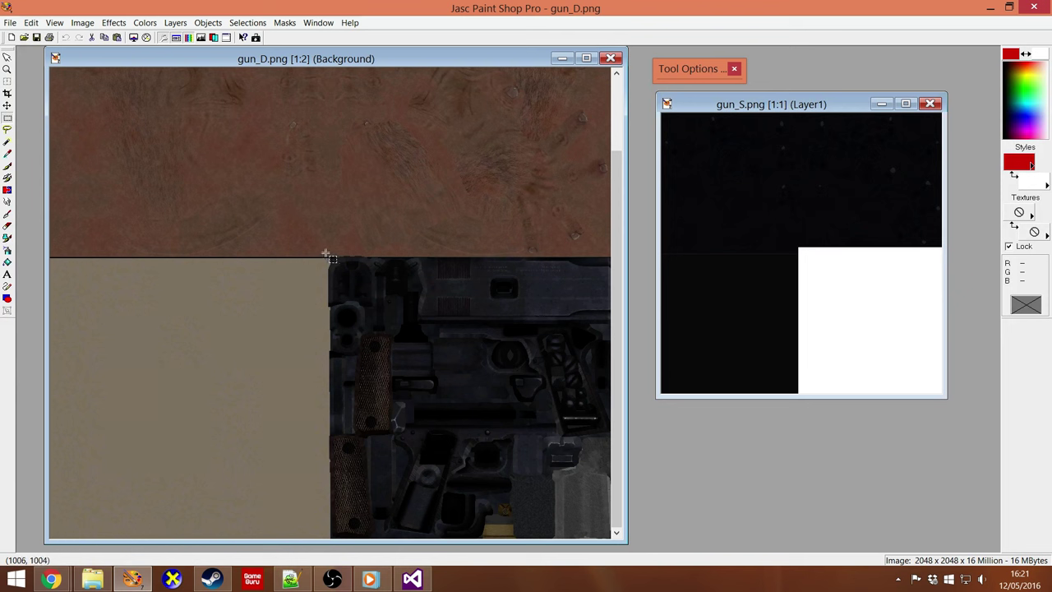
left_click_drag(326, 254, 662, 566)
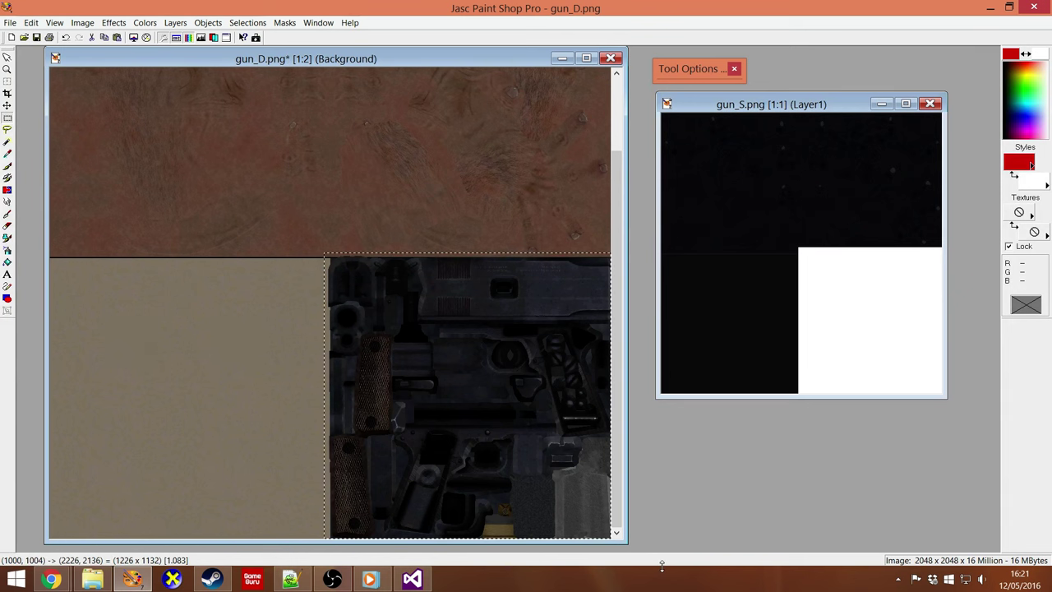
left_click(144, 22)
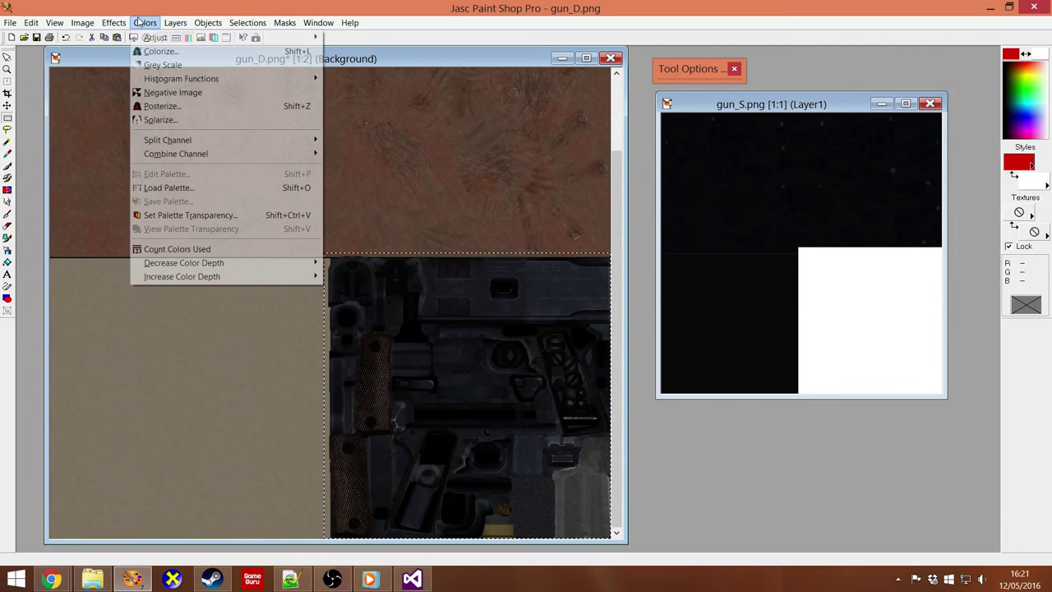
left_click(197, 51)
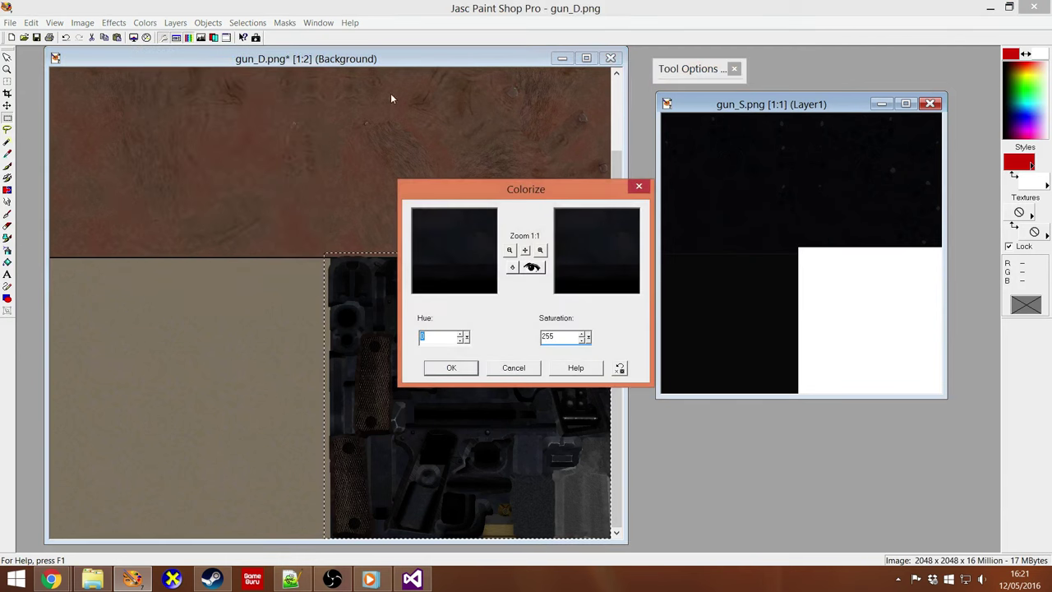
left_click(511, 251)
left_click(510, 251)
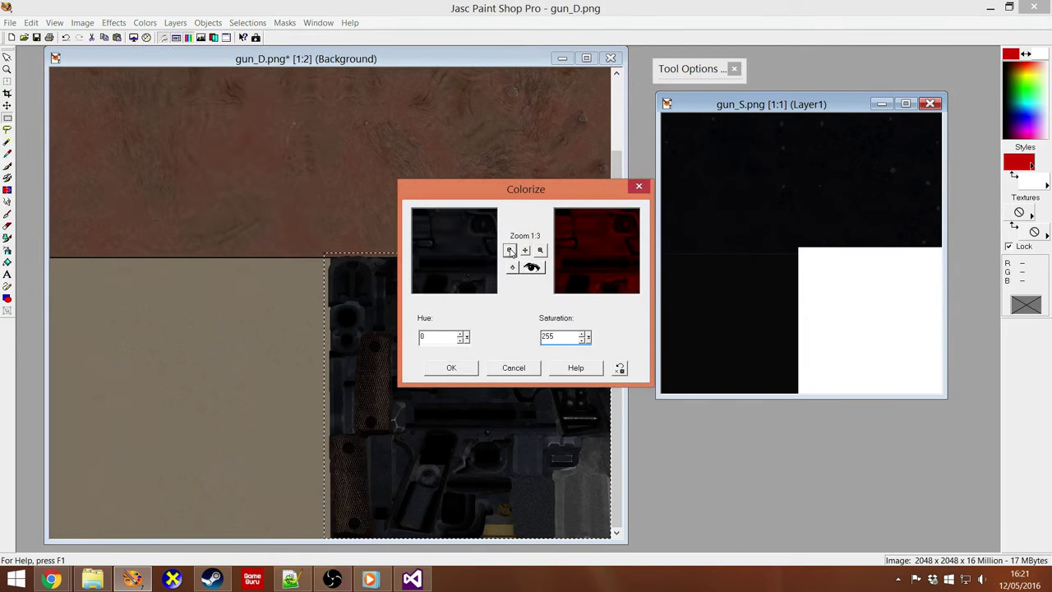
left_click(510, 251)
left_click(511, 251)
left_click(510, 251)
left_click(510, 251)
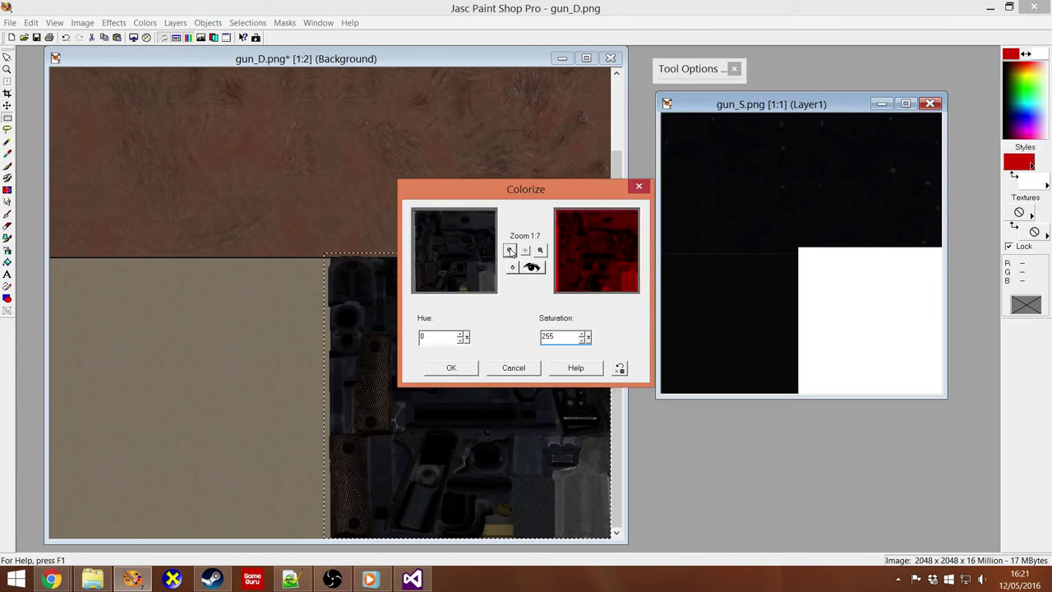
left_click(511, 251)
Try Colorize hues 80, 120, 160, 200, 20 and 60 on the selected pistol parts in the preview
left_click(431, 337)
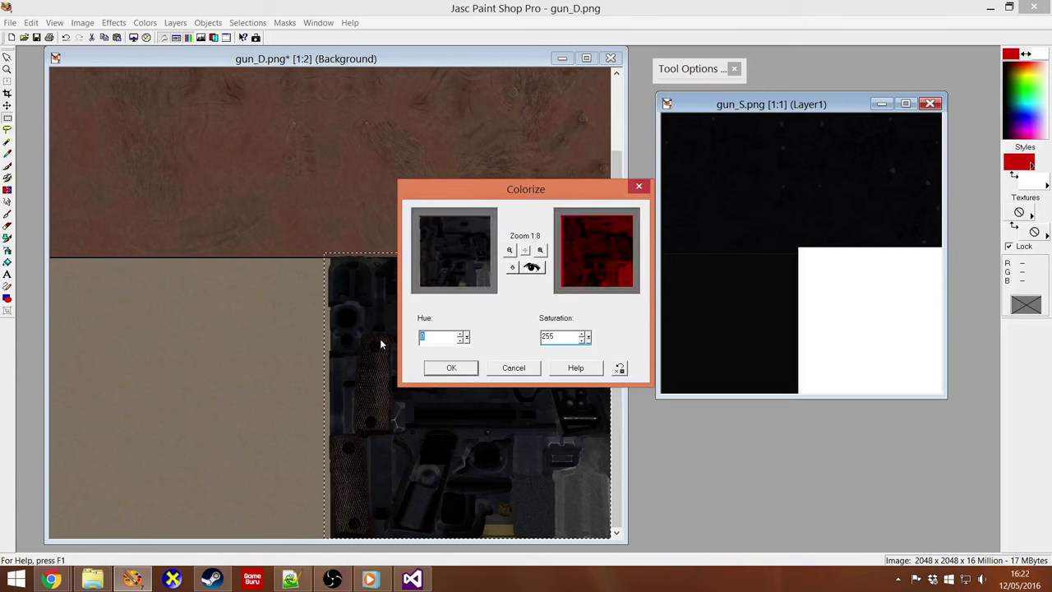
type("80")
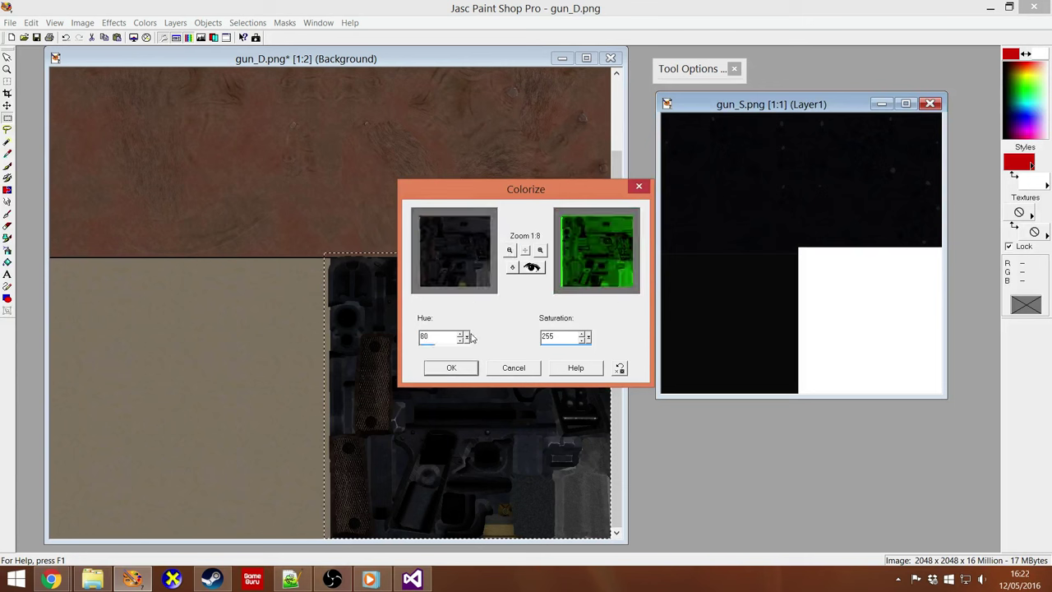
type("120")
double_click(440, 336)
type("160")
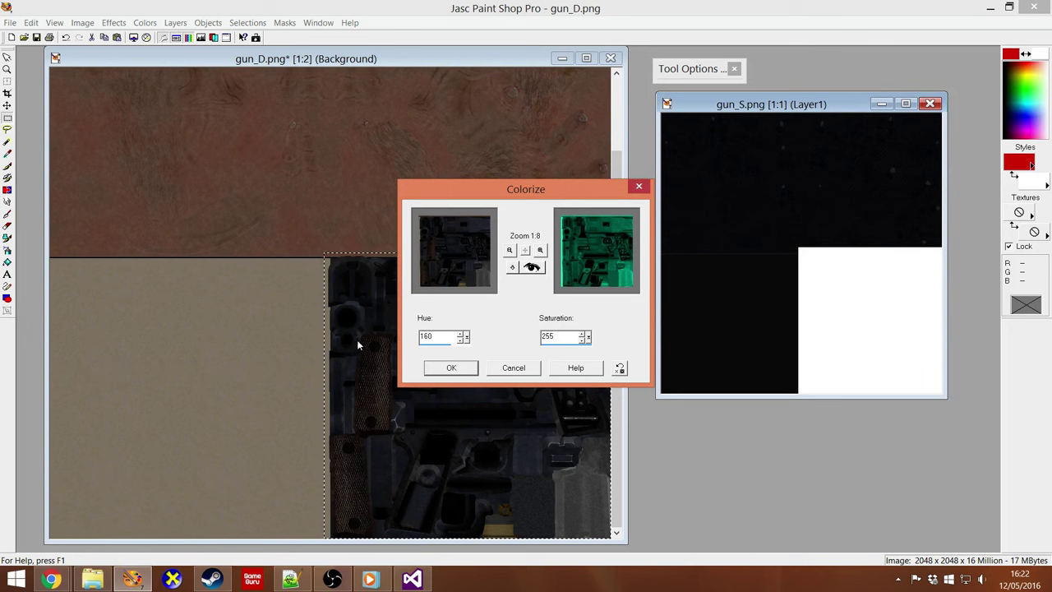
double_click(428, 337)
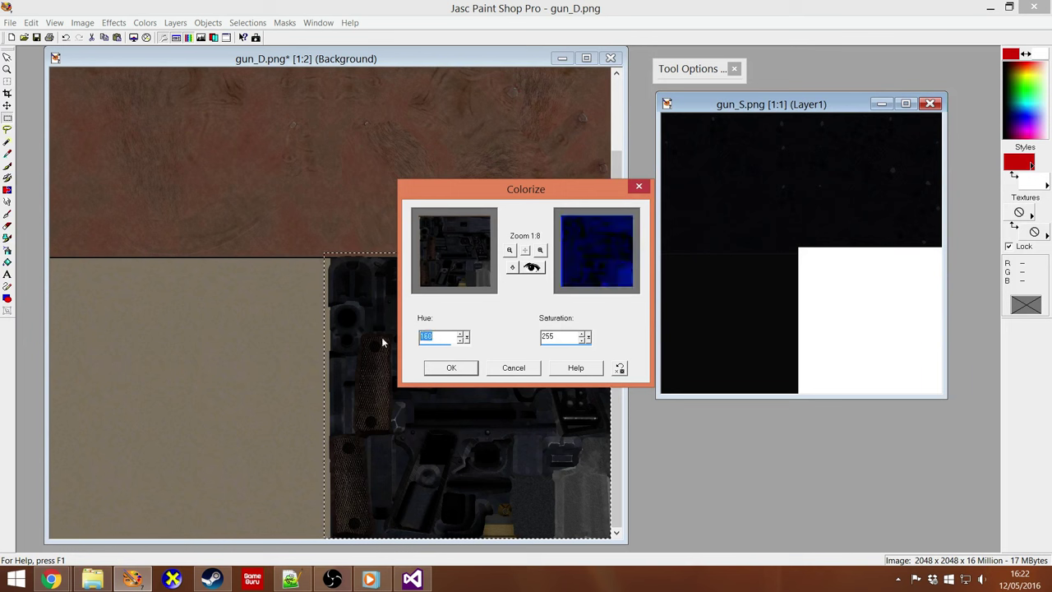
type("200")
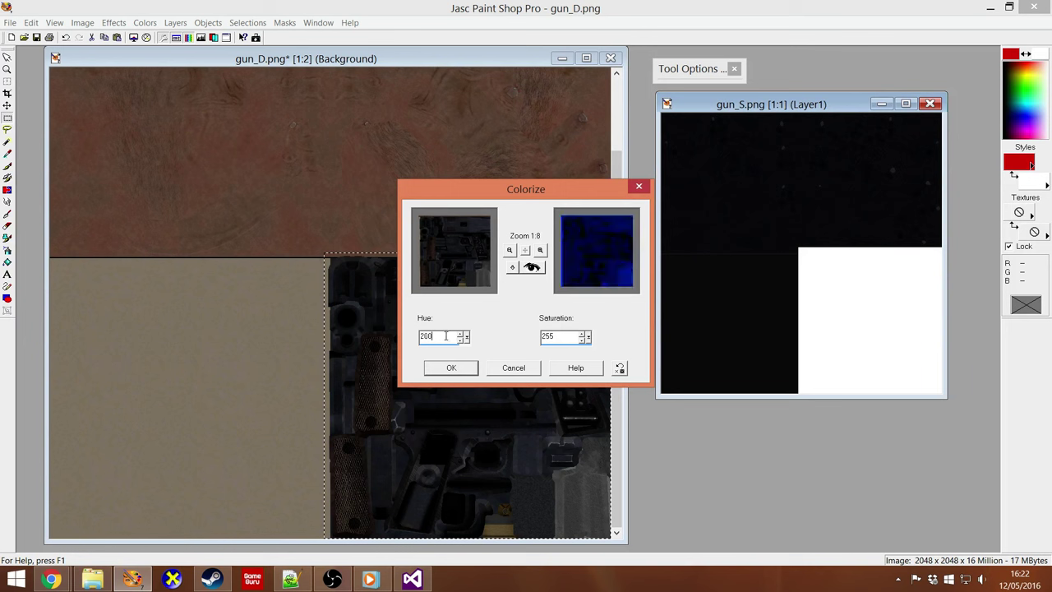
double_click(439, 337)
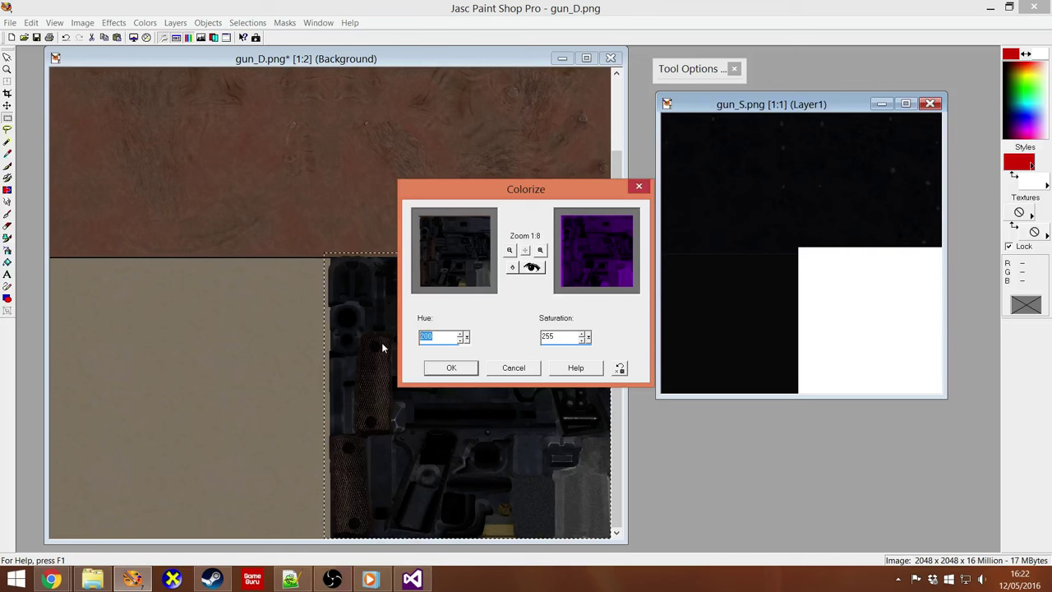
type("20")
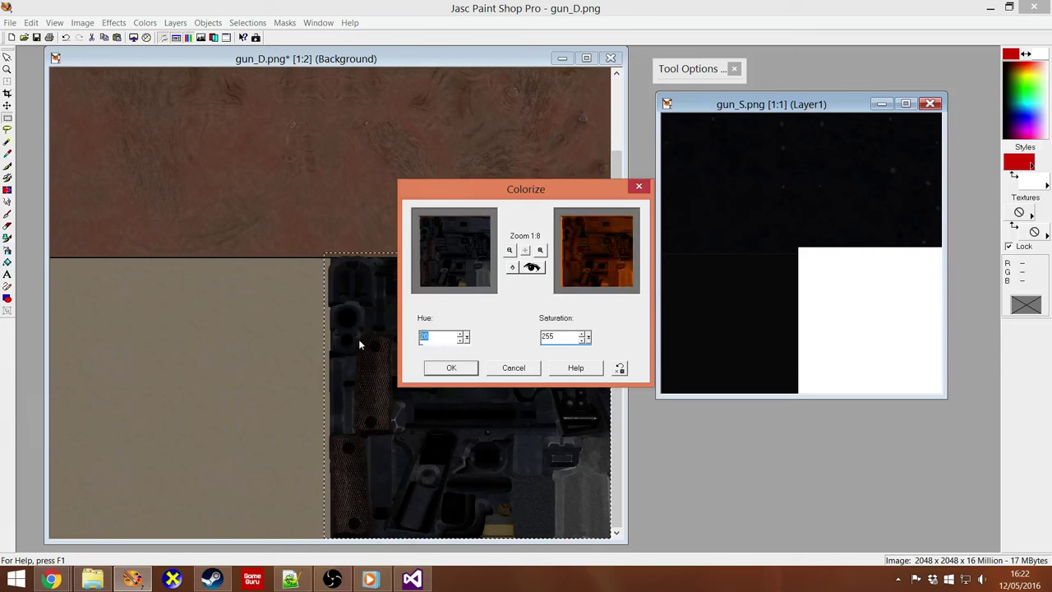
type("60")
Colorize the selected pistol parts with hue 20 and saturation 255, and save gun_D.png
double_click(441, 336)
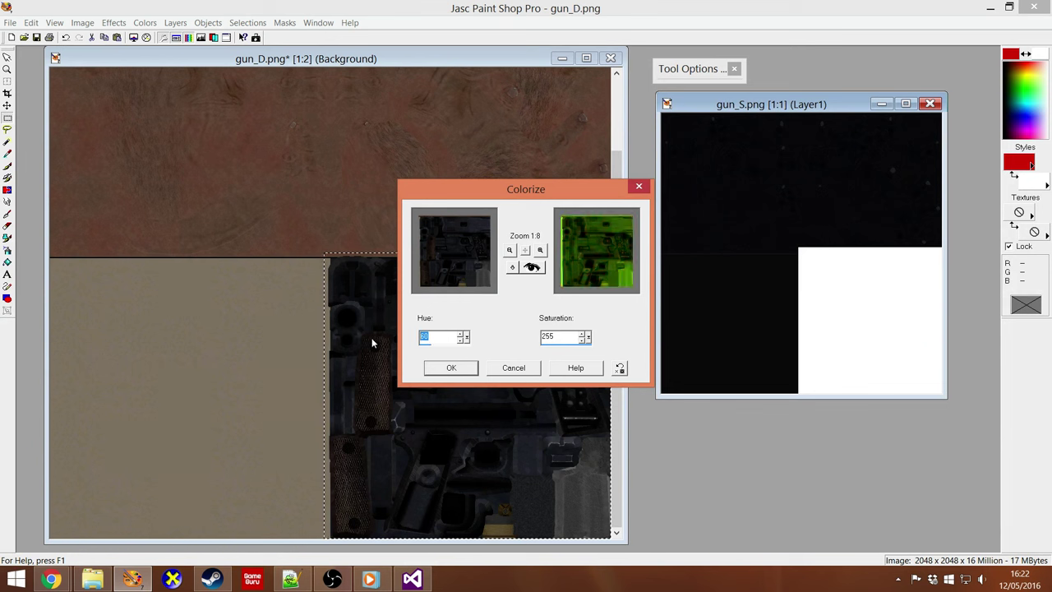
type("20")
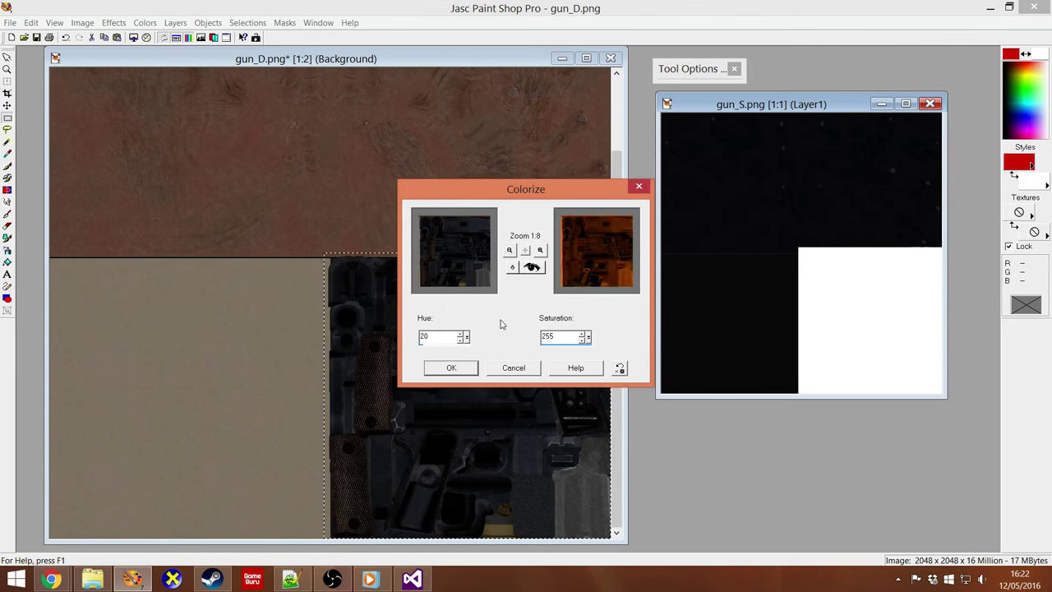
left_click(469, 369)
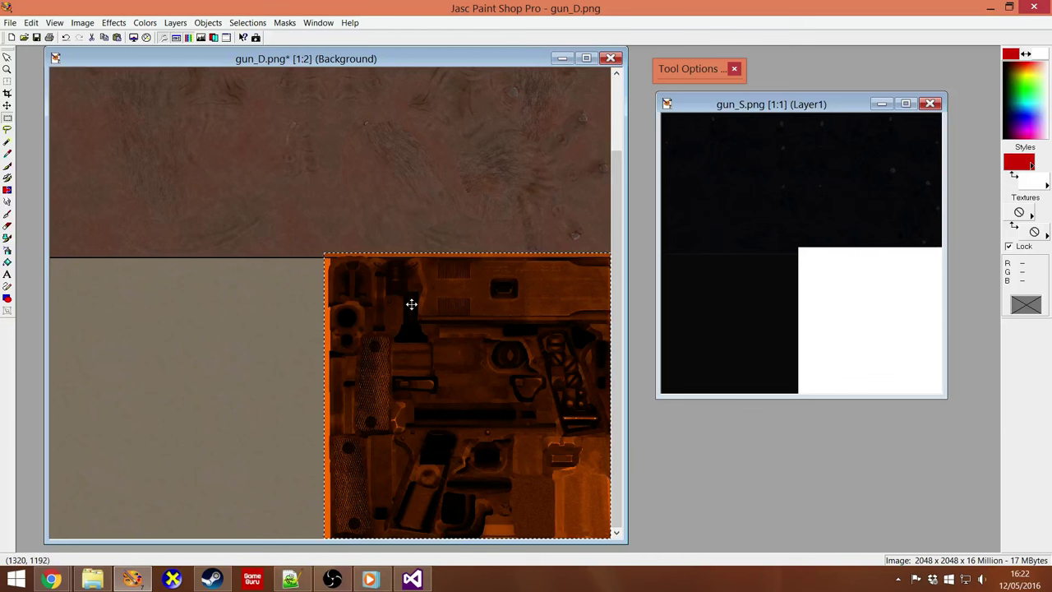
left_click(37, 38)
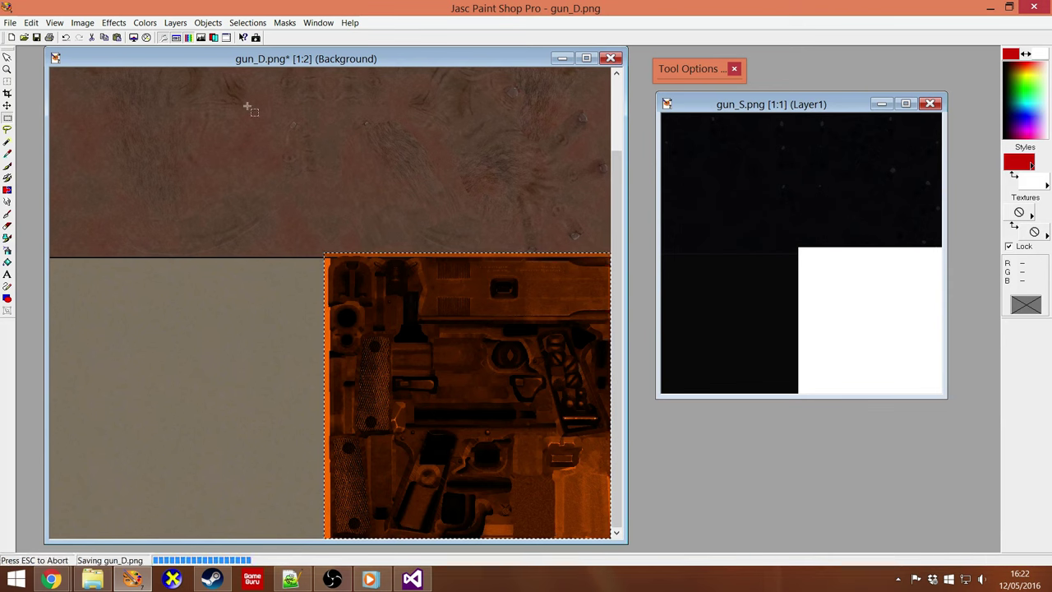
Preview Alpha Channel 1 of gun_D.png as a mask source without loading it
left_click(284, 22)
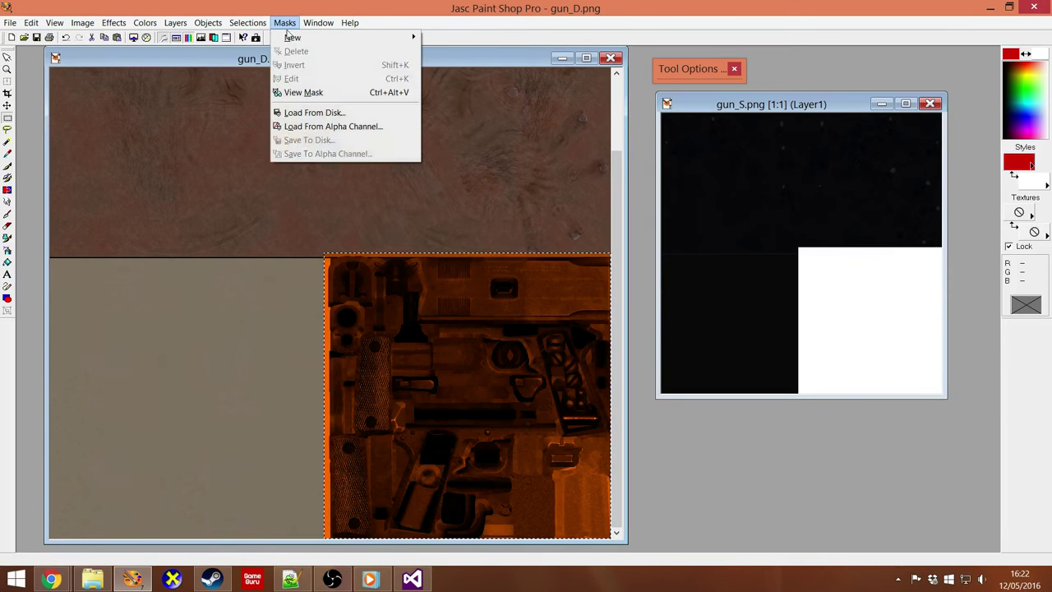
left_click(354, 125)
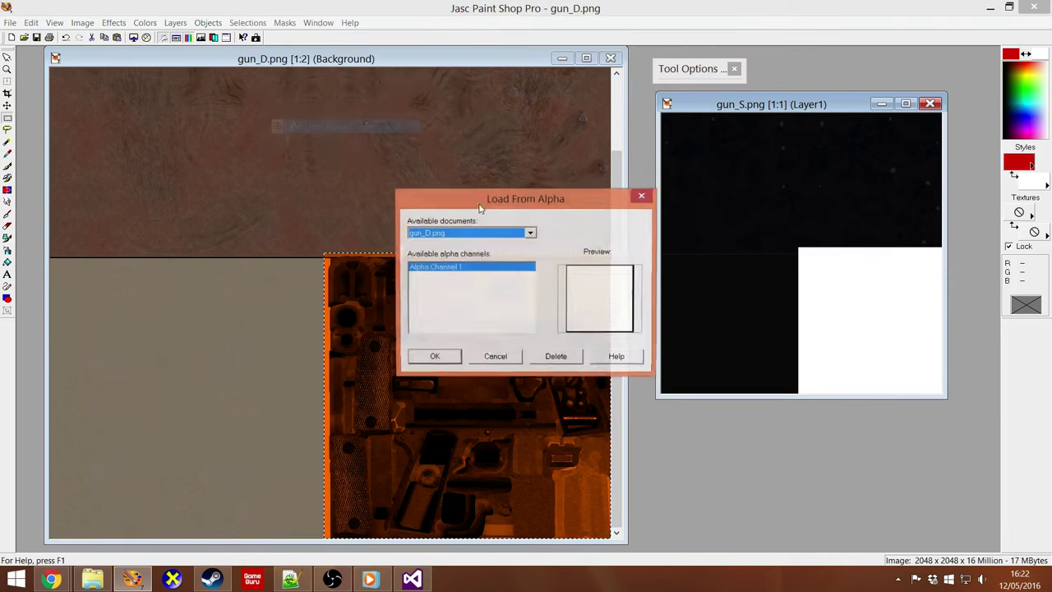
left_click(496, 358)
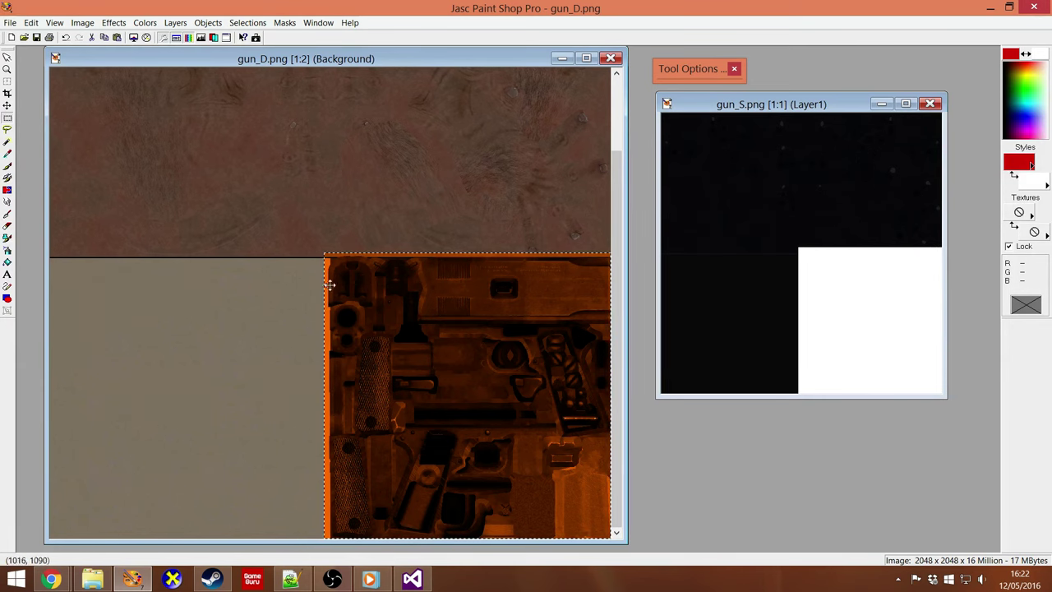
Switch to the colt1912 folder in File Explorer and rename gun_D.dds as gun_D_orig.dds
left_click(107, 579)
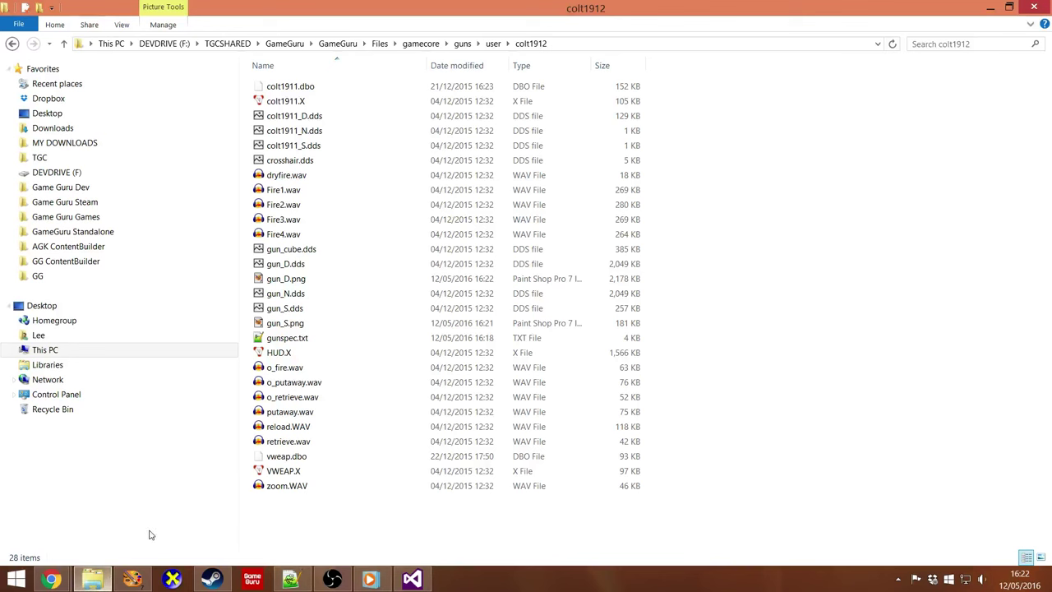
left_click(290, 269)
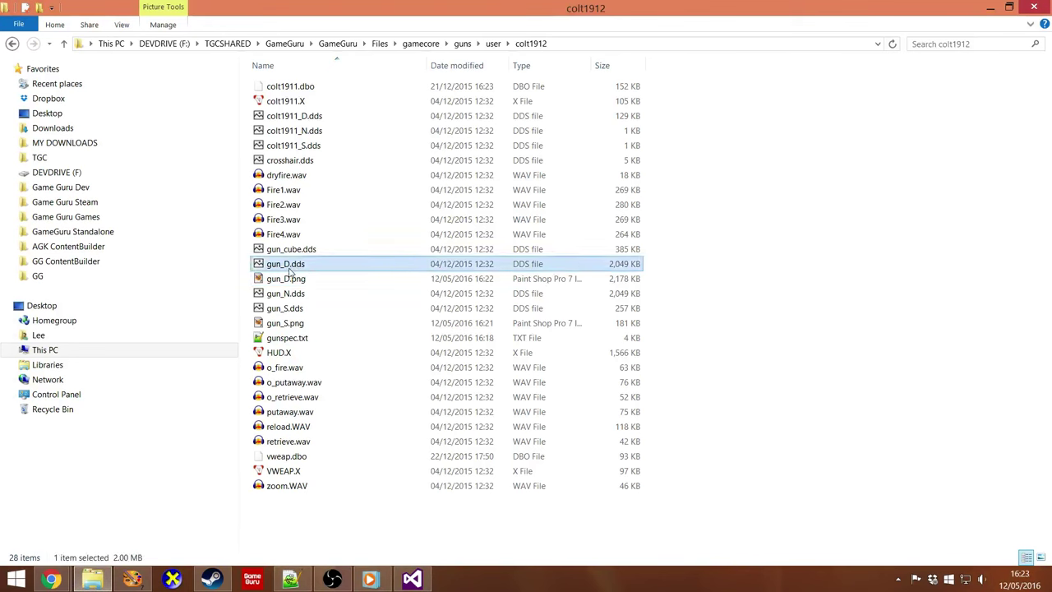
left_click(289, 270)
type("_orig")
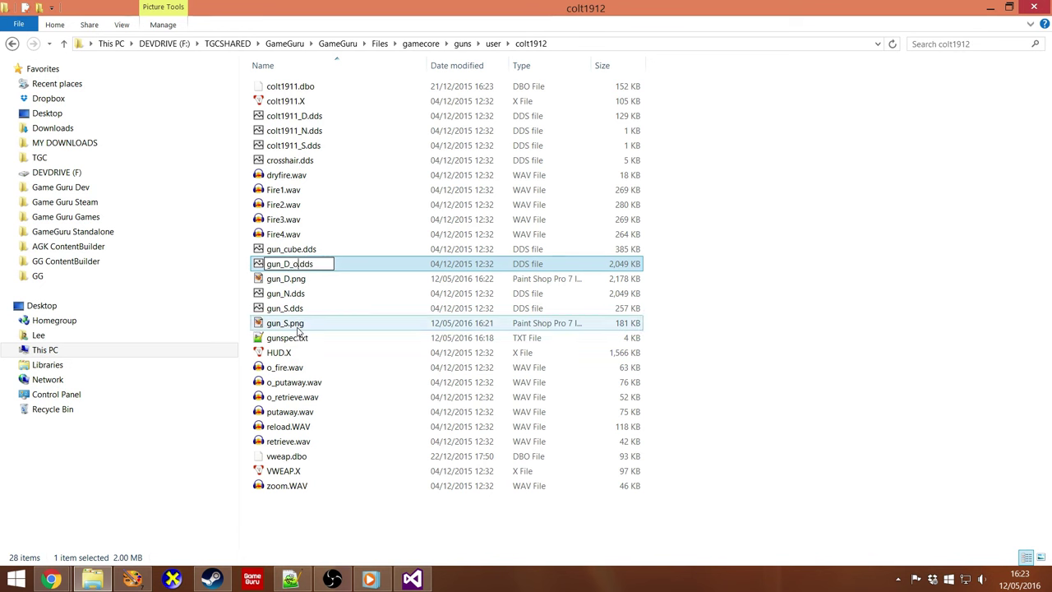
key("Return")
Rename the original specular texture gun_S.dds as gun_S_orig.dds
left_click(288, 308)
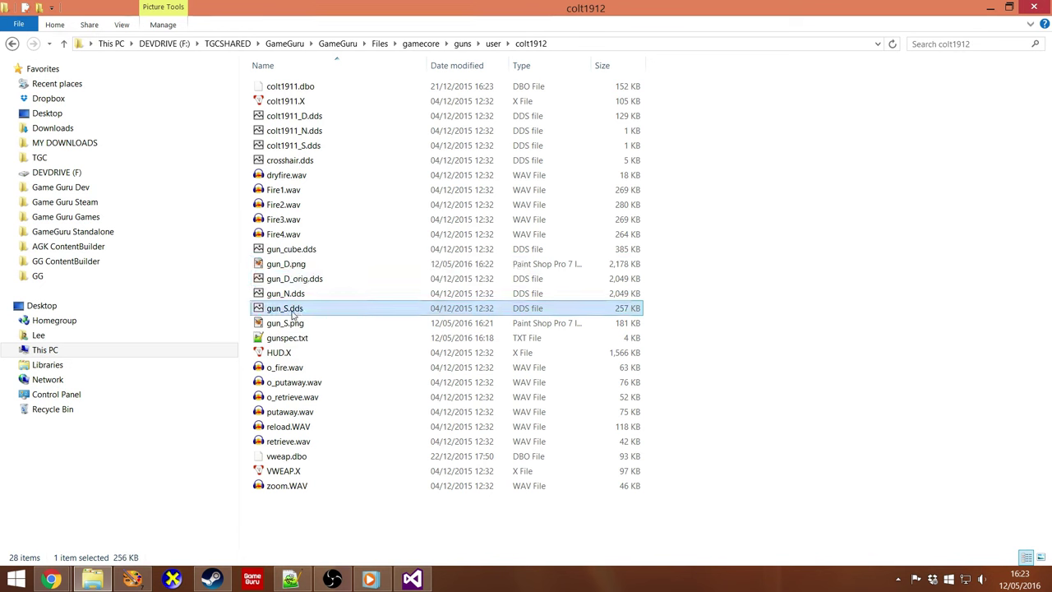
left_click(288, 308)
key("Right")
type("_orig")
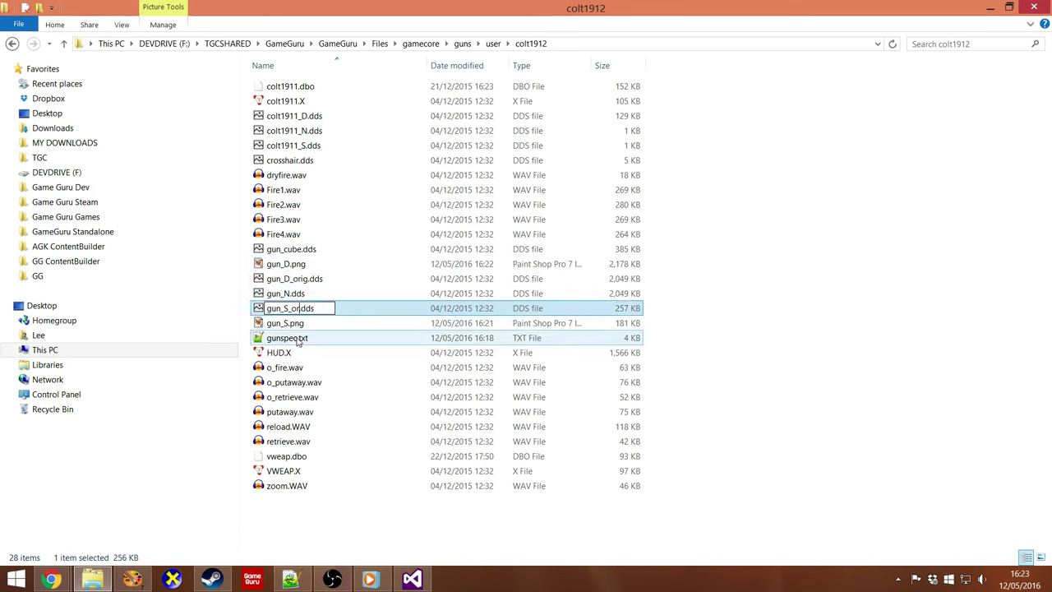
key("Return")
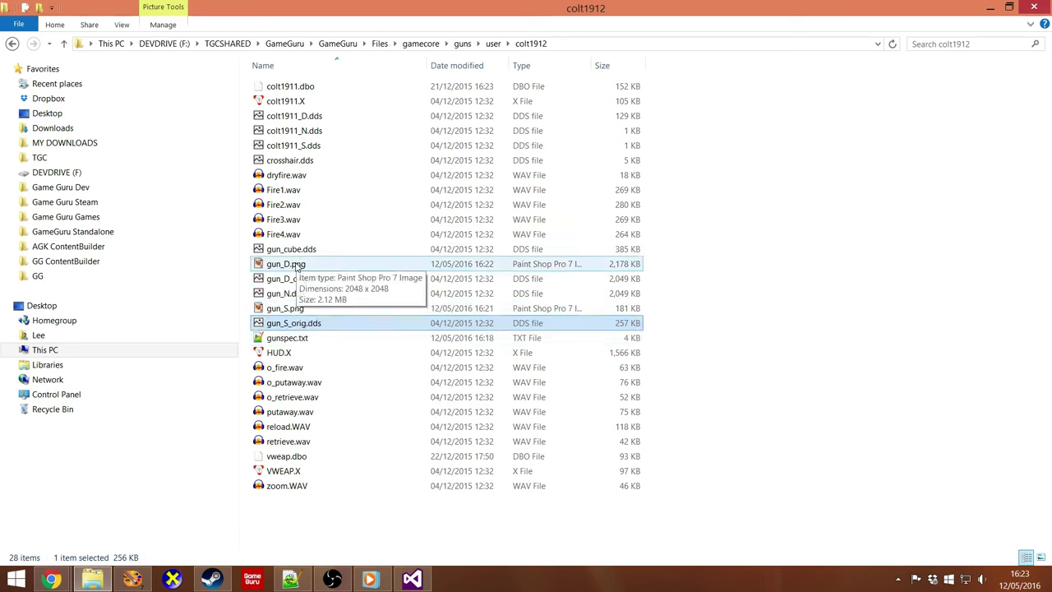
Switch to Visual Studio, decline reloading the modified images, and close gun_S.png, gun_N.dds and gun_D.png
left_click(412, 580)
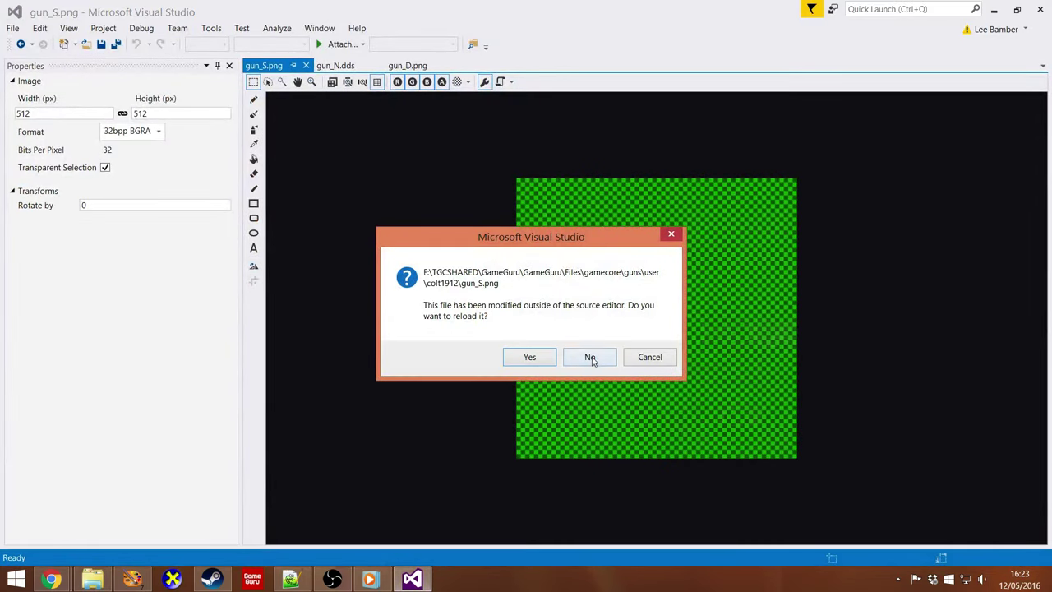
left_click(591, 358)
left_click(594, 358)
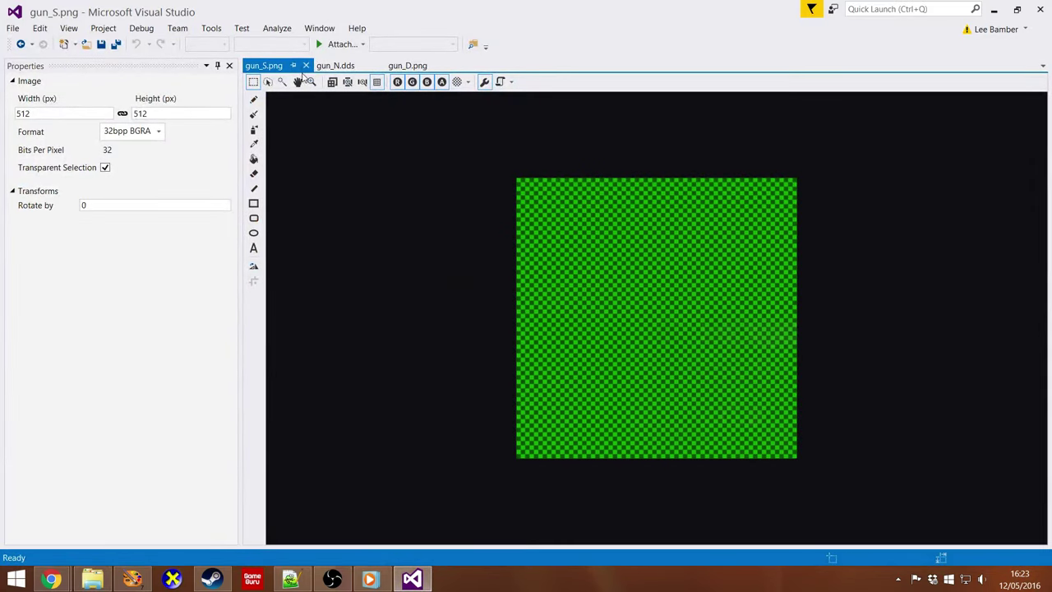
left_click(306, 66)
left_click(306, 66)
left_click(302, 65)
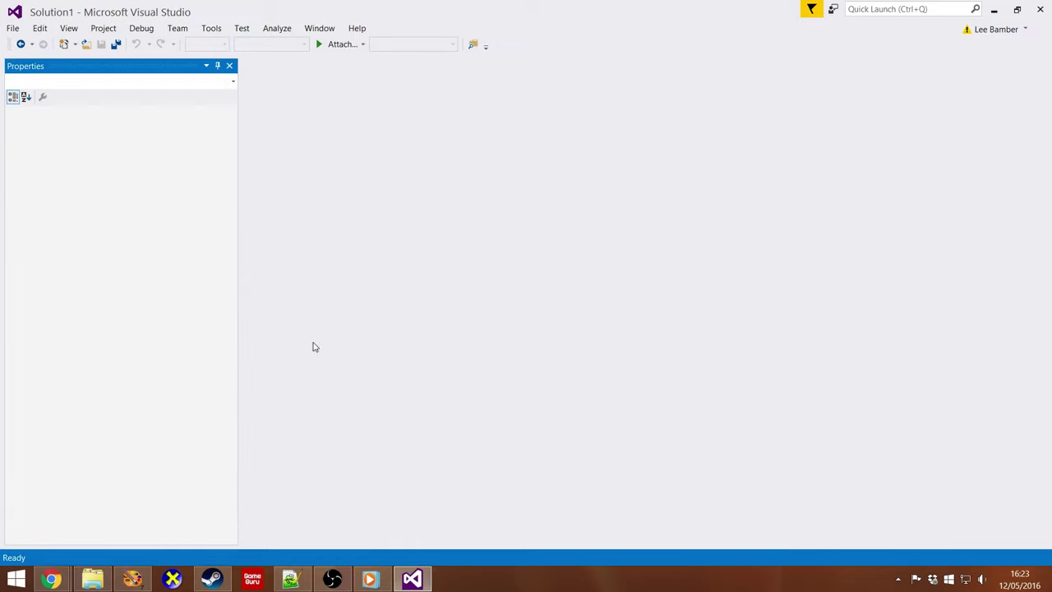
Open gun_D.png from the colt1912 folder in Visual Studio, save it as DirectDraw Surface gun_D.dds, and close it
key("alt+Tab")
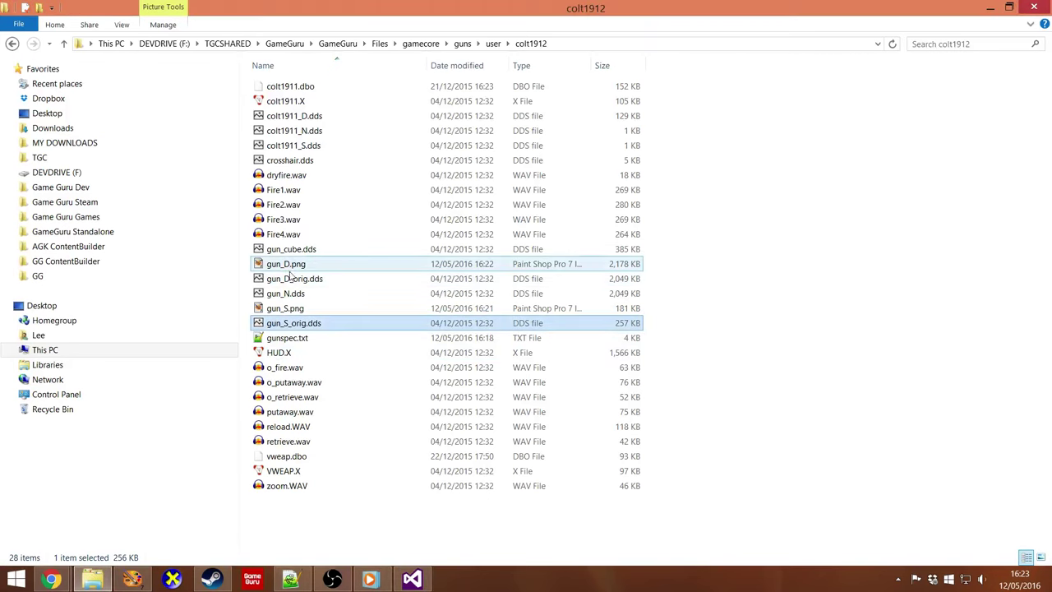
left_click_drag(285, 264, 484, 96)
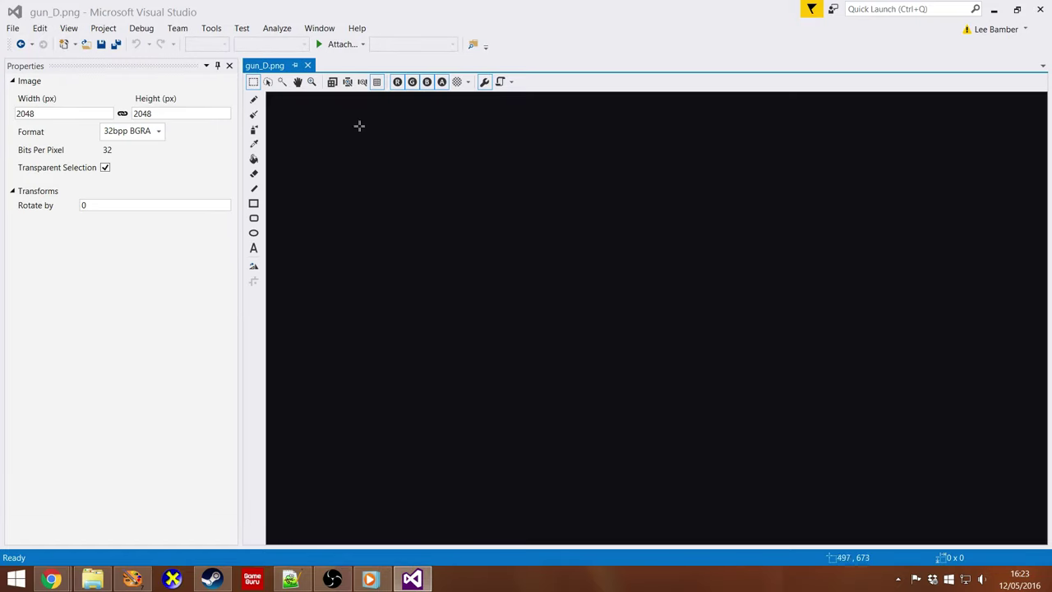
left_click(13, 28)
left_click(61, 140)
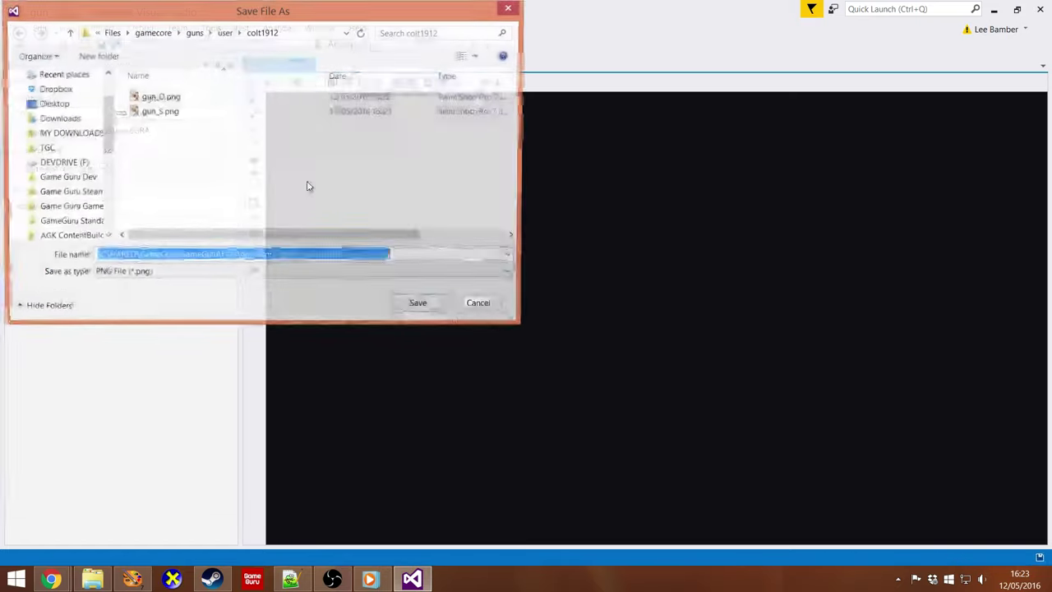
left_click(301, 274)
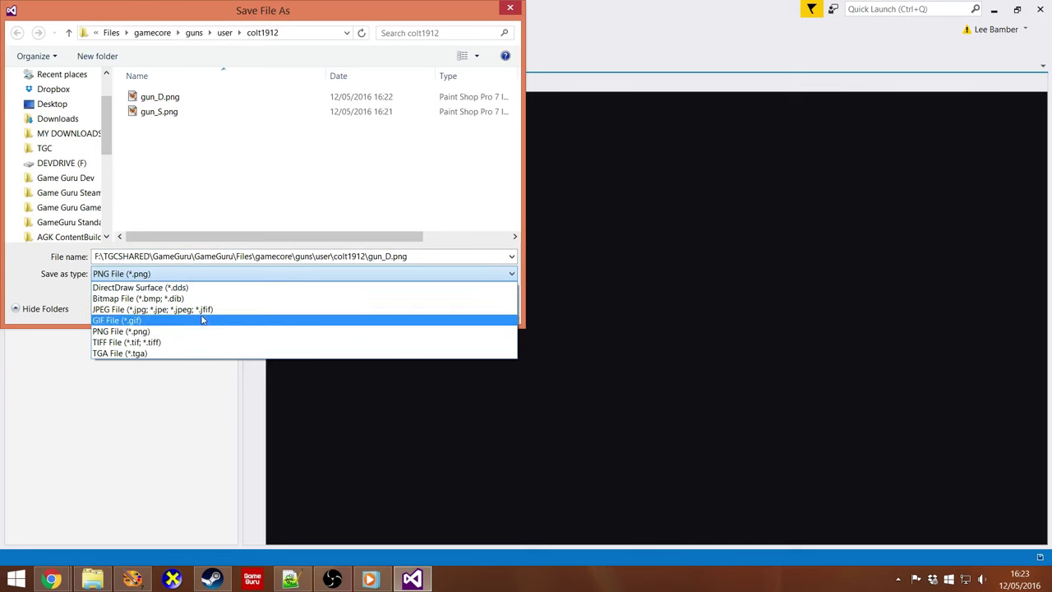
left_click(212, 289)
left_click(423, 306)
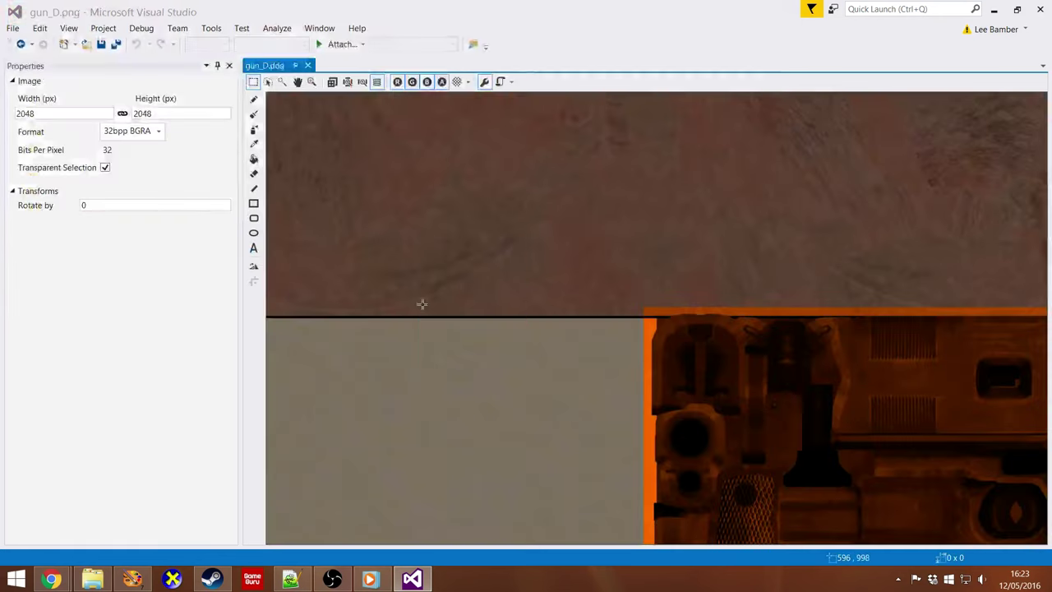
left_click(308, 65)
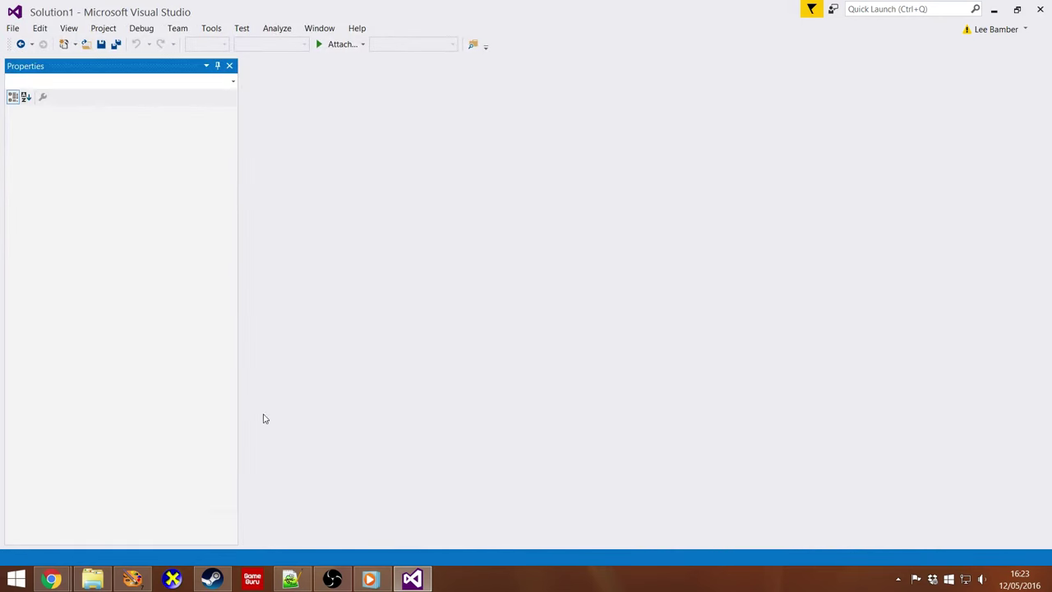
Open gun_S.png from the colt1912 folder in Visual Studio, save it as DirectDraw Surface gun_S.dds, and close it
left_click(92, 579)
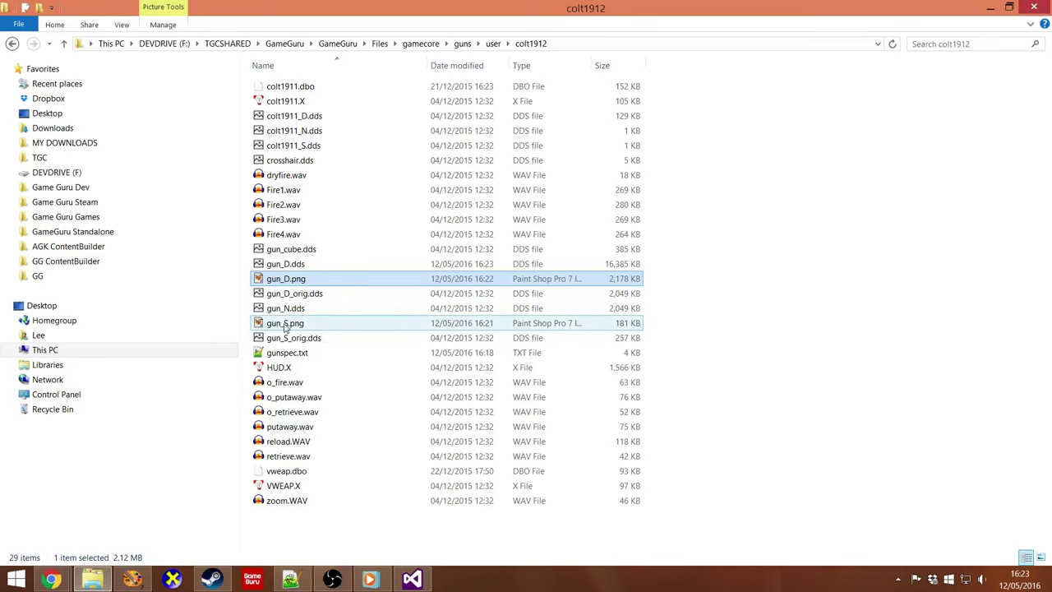
left_click_drag(284, 325, 434, 268)
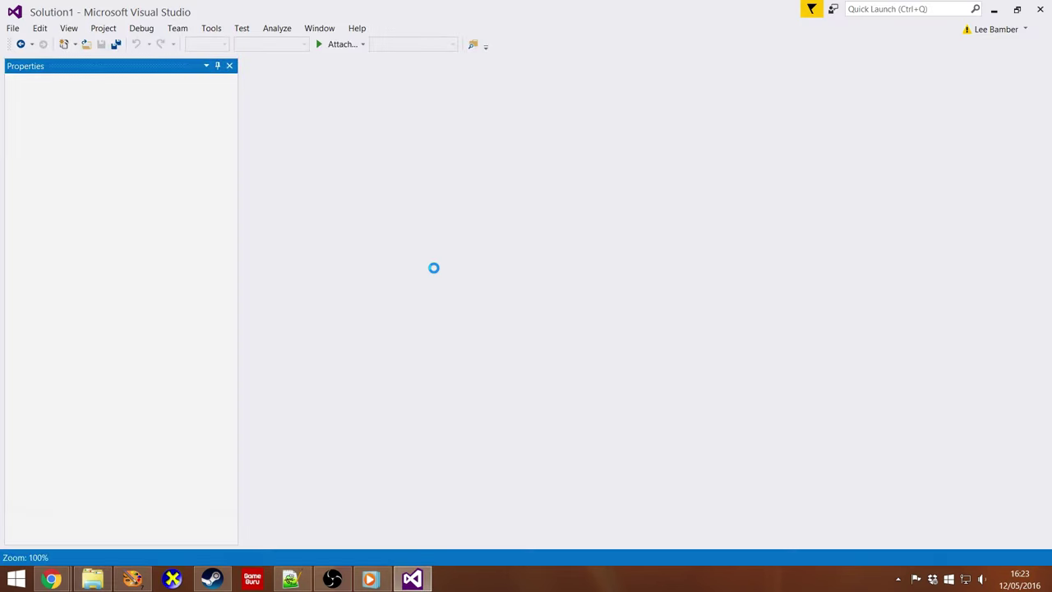
left_click(15, 29)
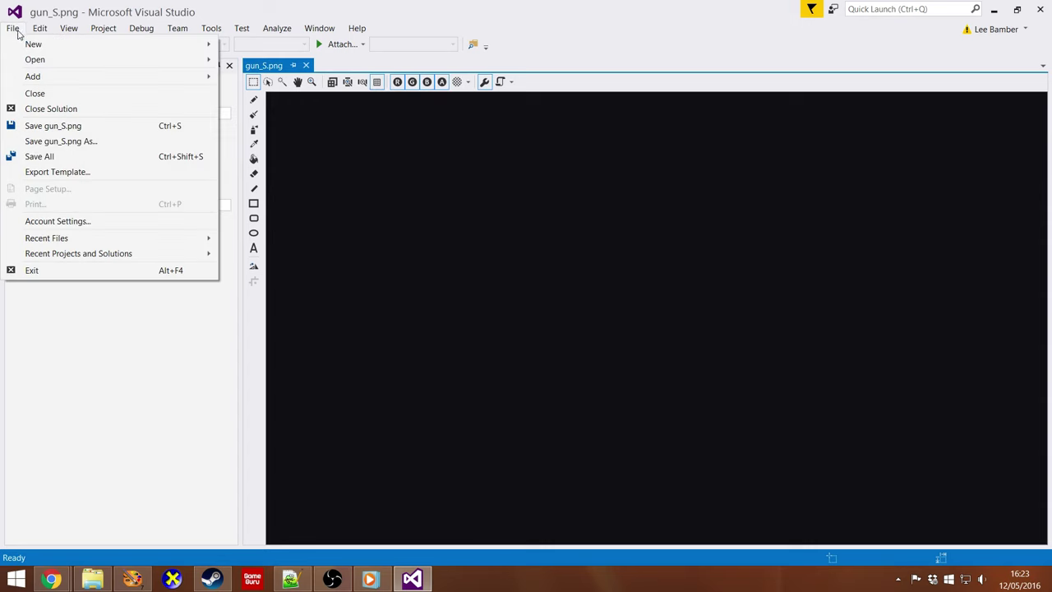
left_click(61, 142)
left_click(287, 273)
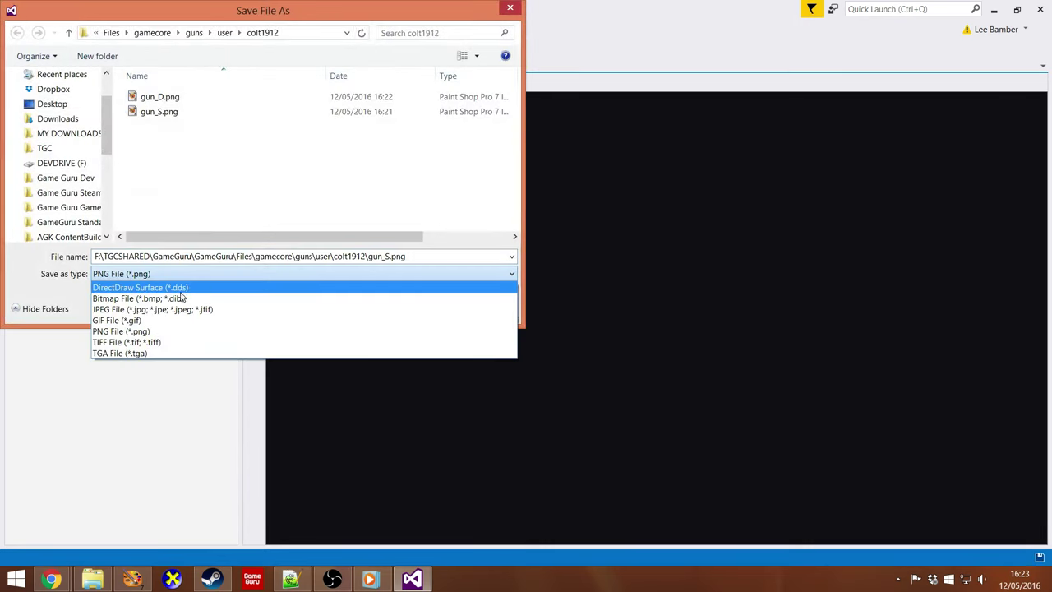
left_click(164, 288)
left_click(431, 307)
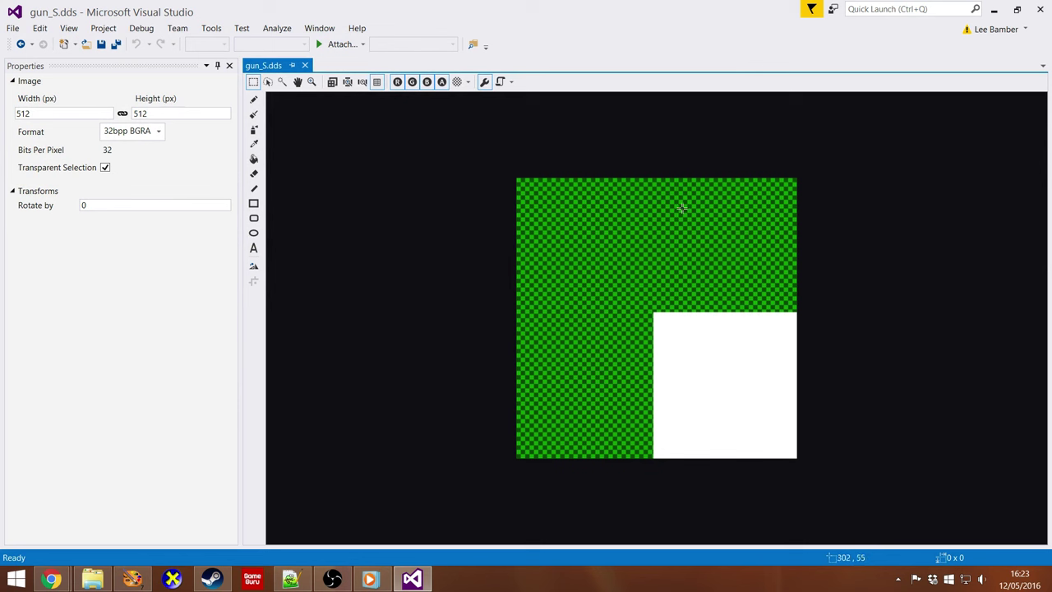
left_click(304, 65)
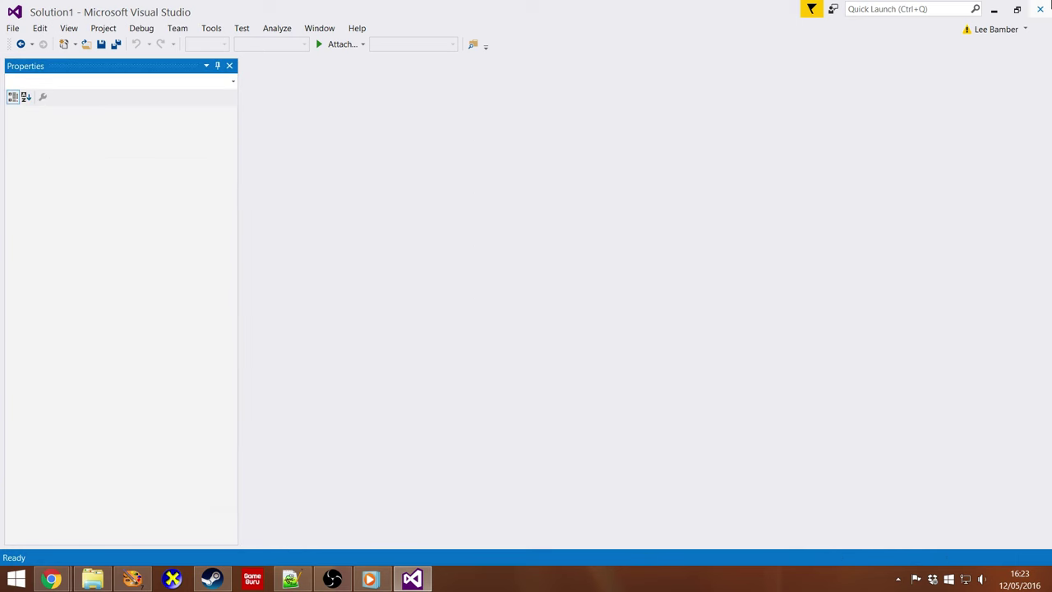
Exit Visual Studio and check the new gun_D.dds and gun_S.dds files in the colt1912 folder
left_click(1042, 8)
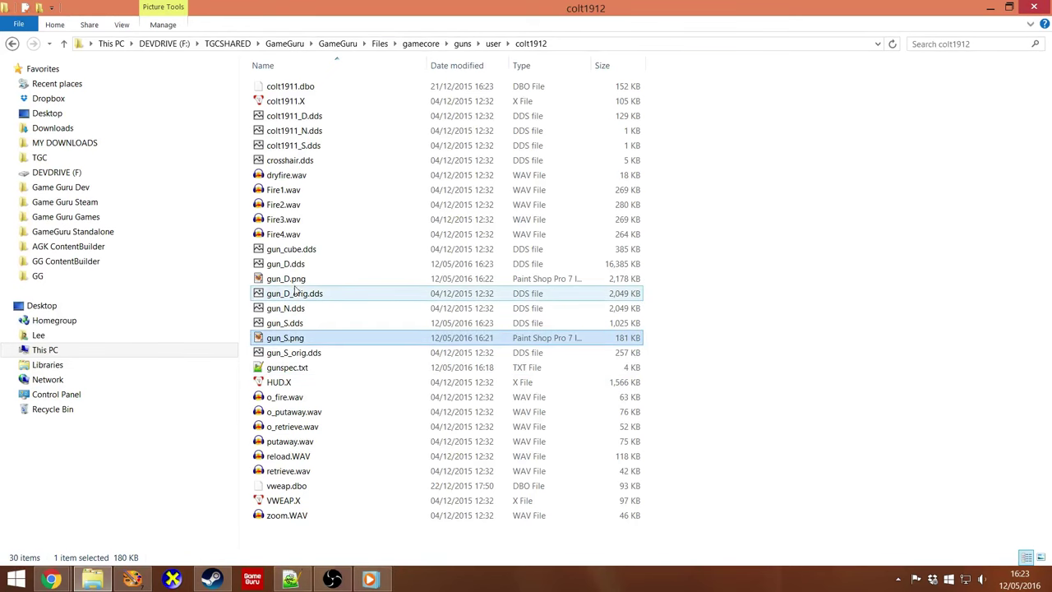
left_click(288, 264)
left_click(301, 322)
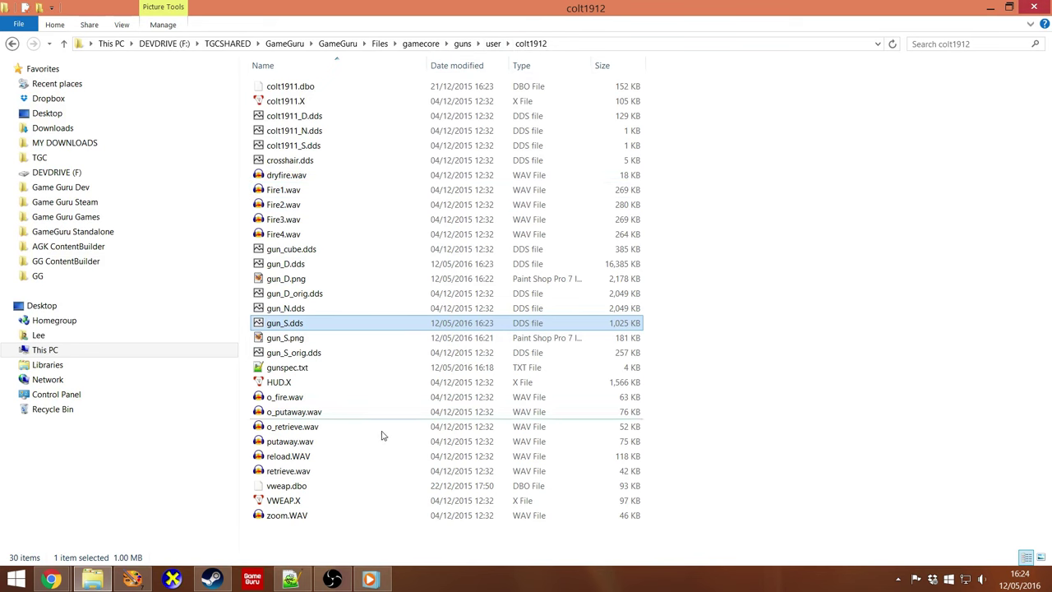
Switch to GameGuru and open the mapbank\_test.fpm level
left_click(255, 580)
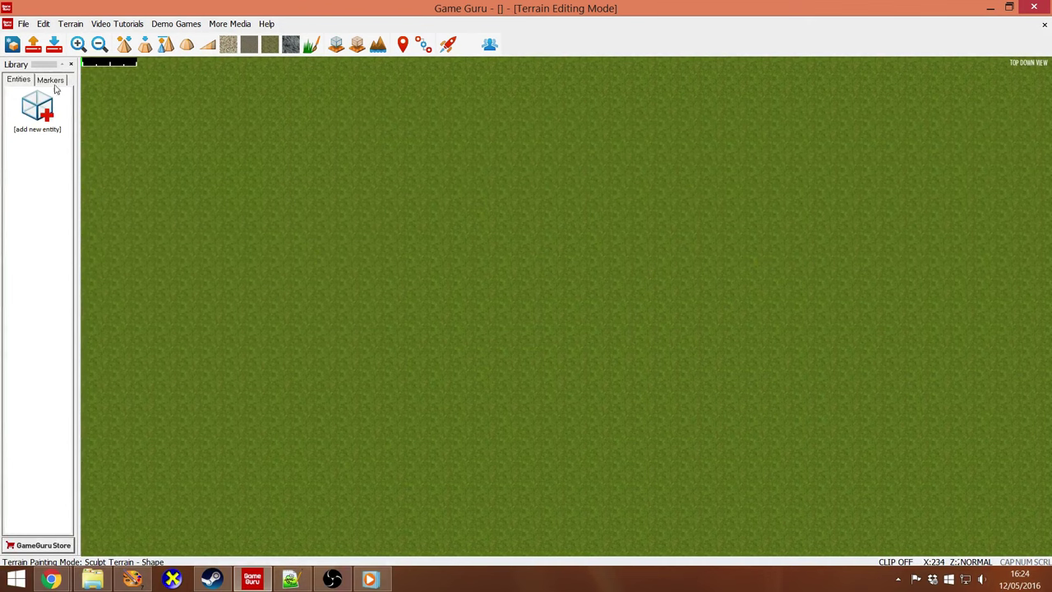
left_click(23, 24)
left_click(111, 170)
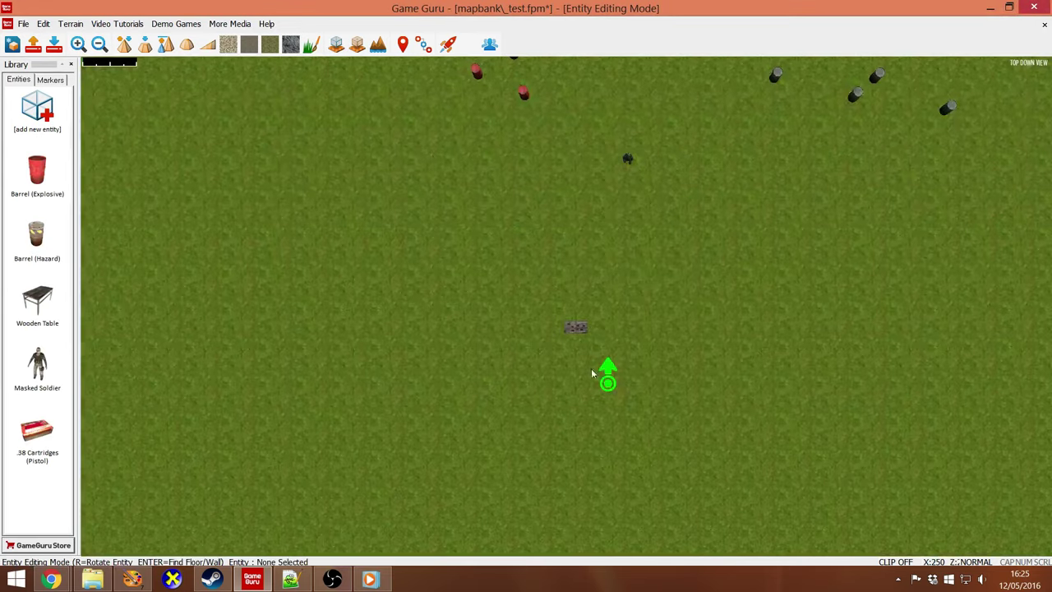
Set the player start marker's Has Weapon property to user\colt1912, apply the change, and save the level
right_click(592, 374)
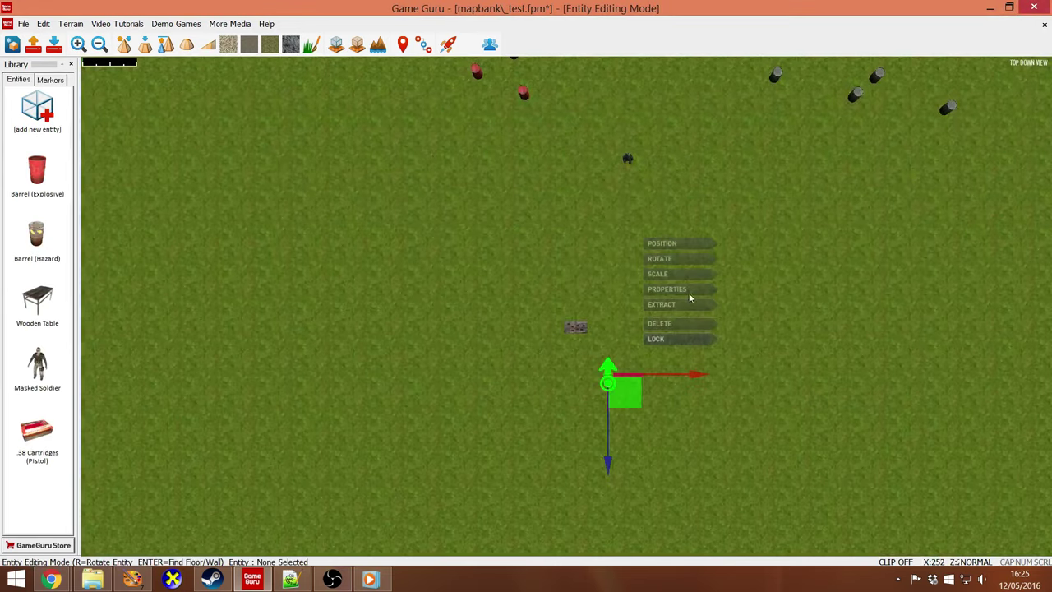
left_click(695, 290)
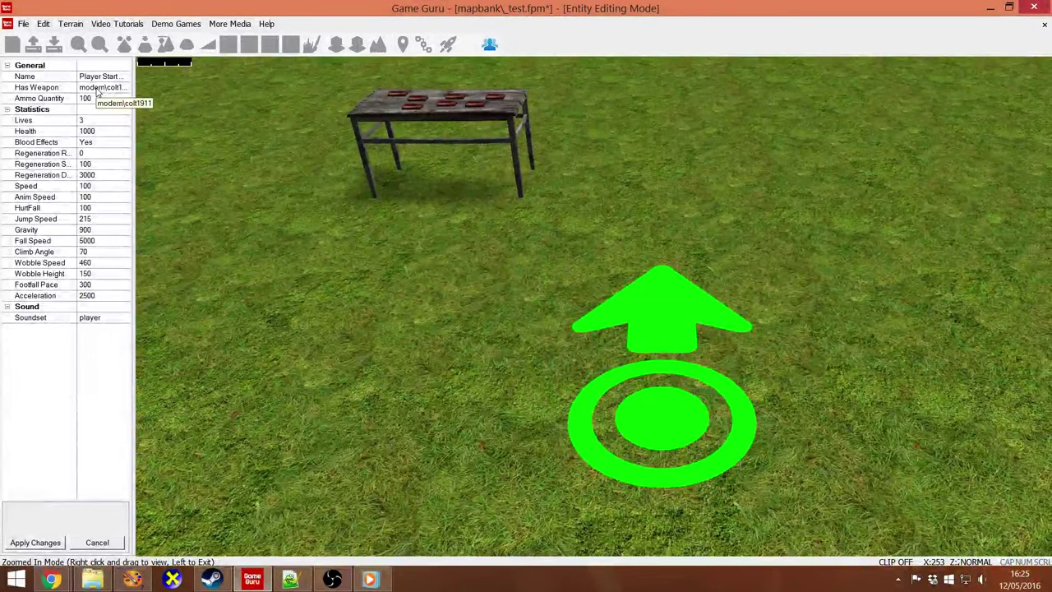
left_click(115, 89)
left_click(126, 88)
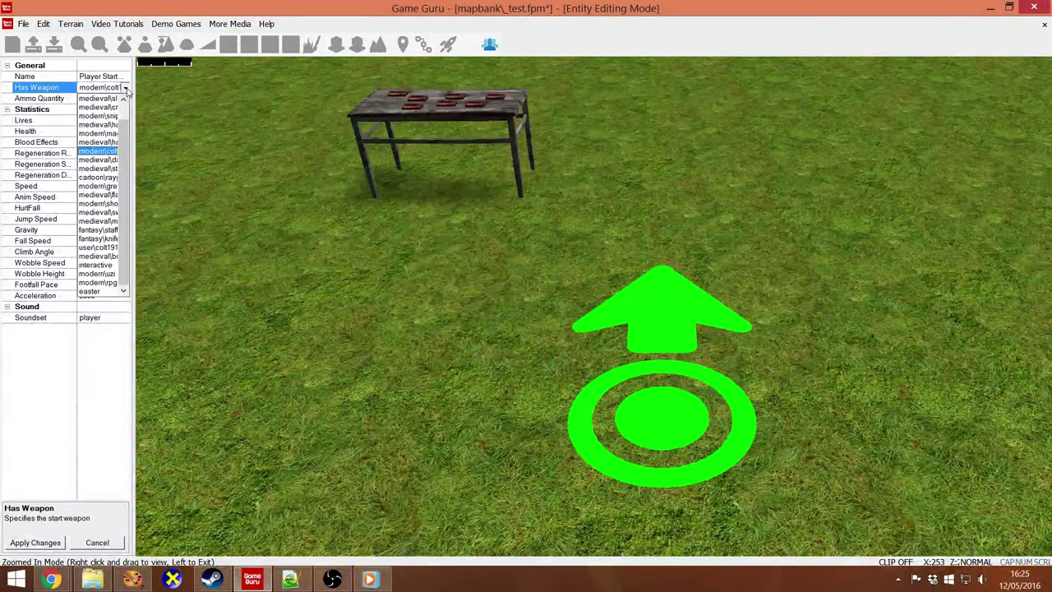
left_click(134, 105)
left_click_drag(135, 107, 173, 107)
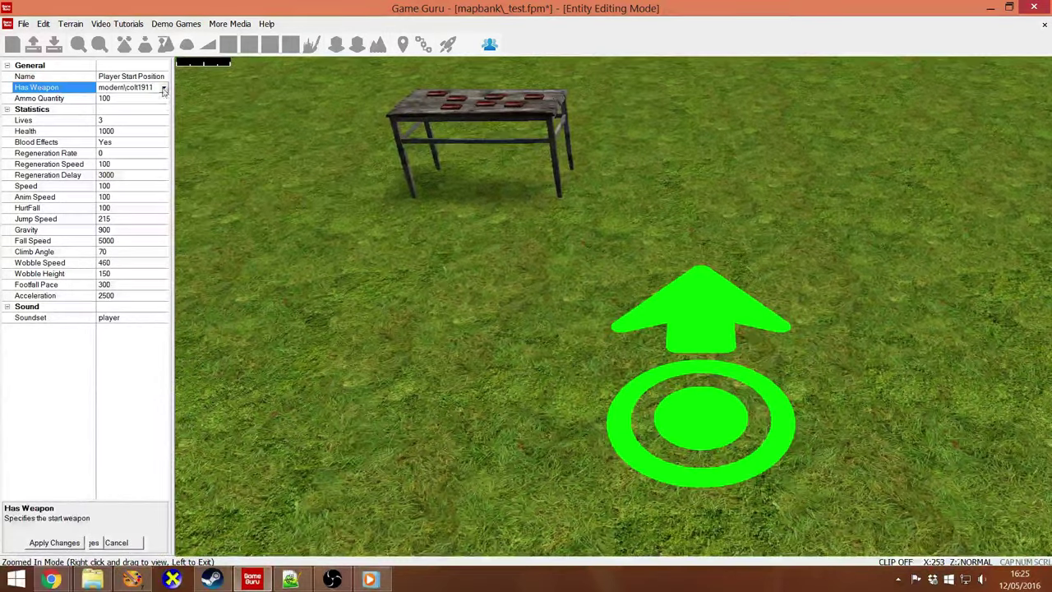
left_click(164, 89)
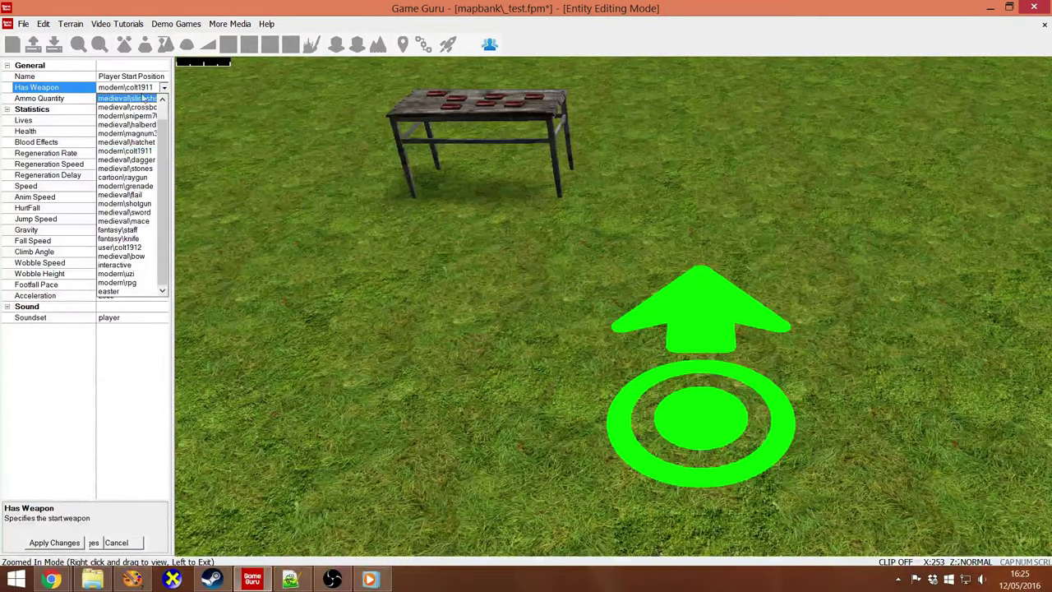
mouse_move(163, 177)
left_mouse_down()
mouse_move(164, 146)
mouse_move(166, 188)
left_mouse_up()
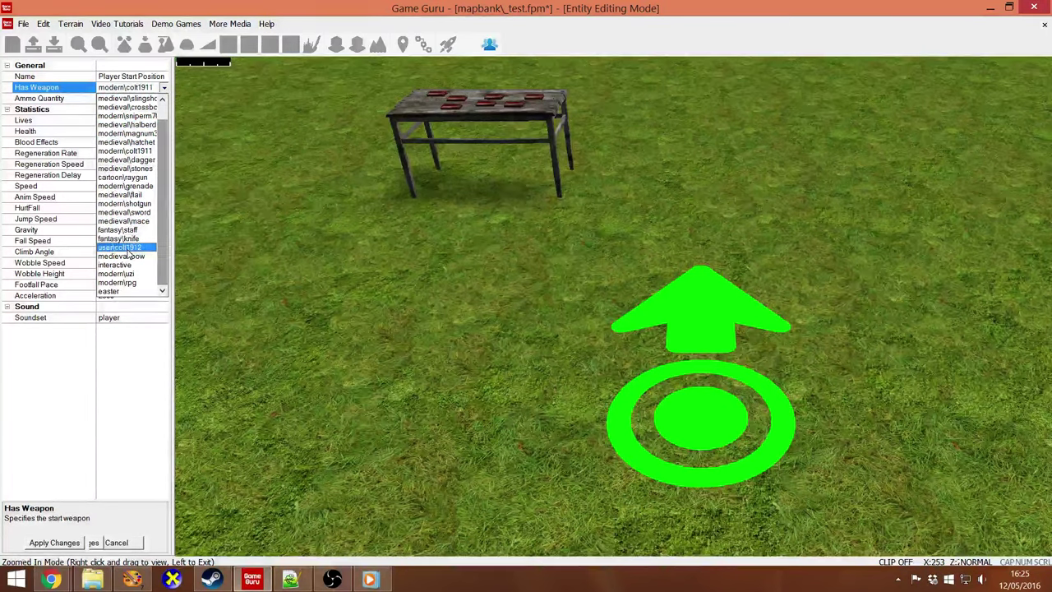
left_click(127, 248)
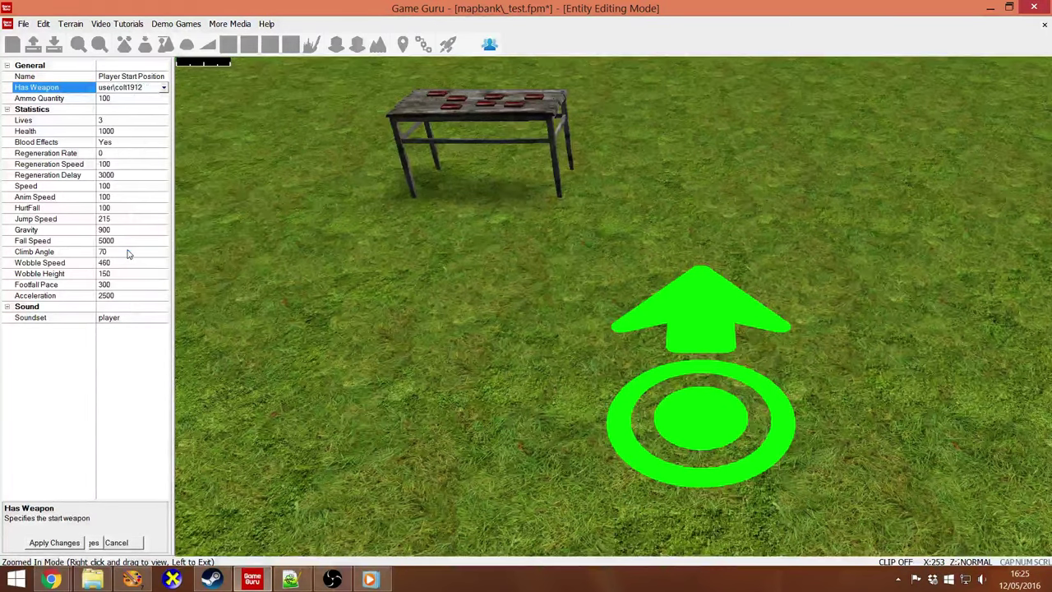
left_click(53, 542)
key("ctrl+s")
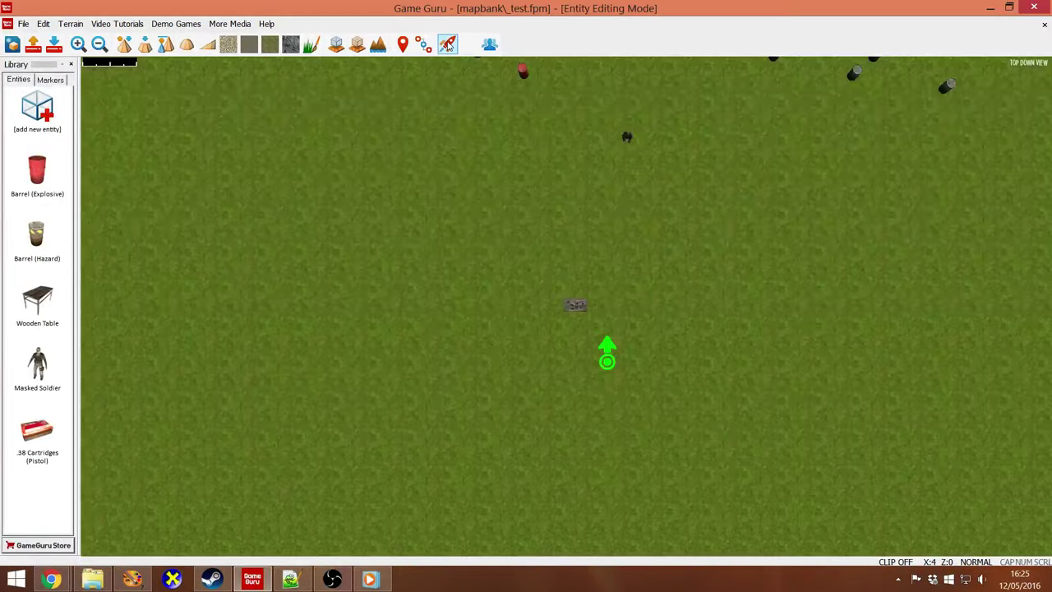
Run the level as a test game and walk to the wooden table to collect the ammo
left_click(448, 43)
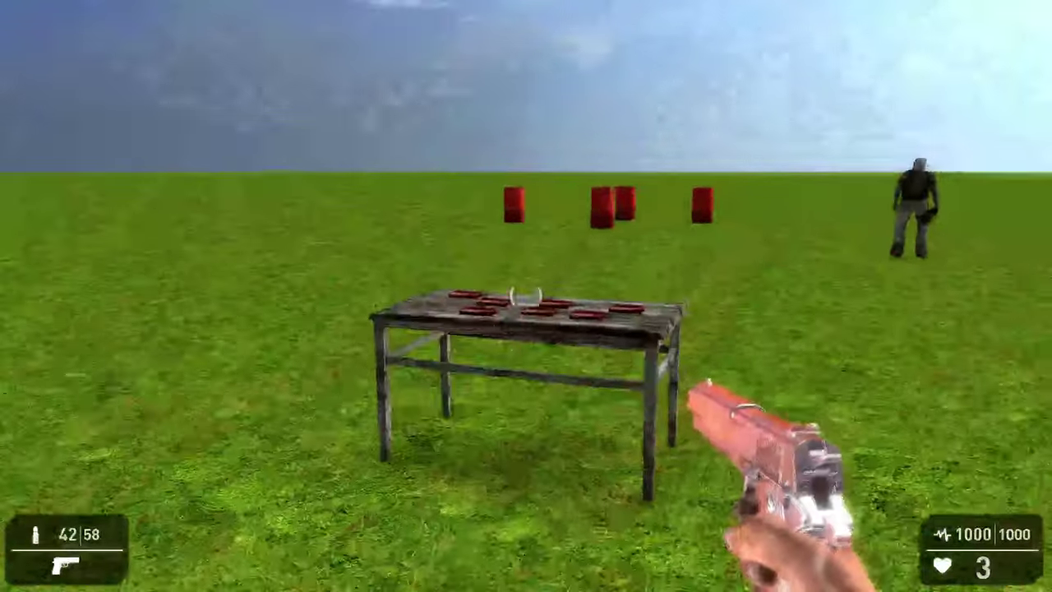
key("w")
key("w")
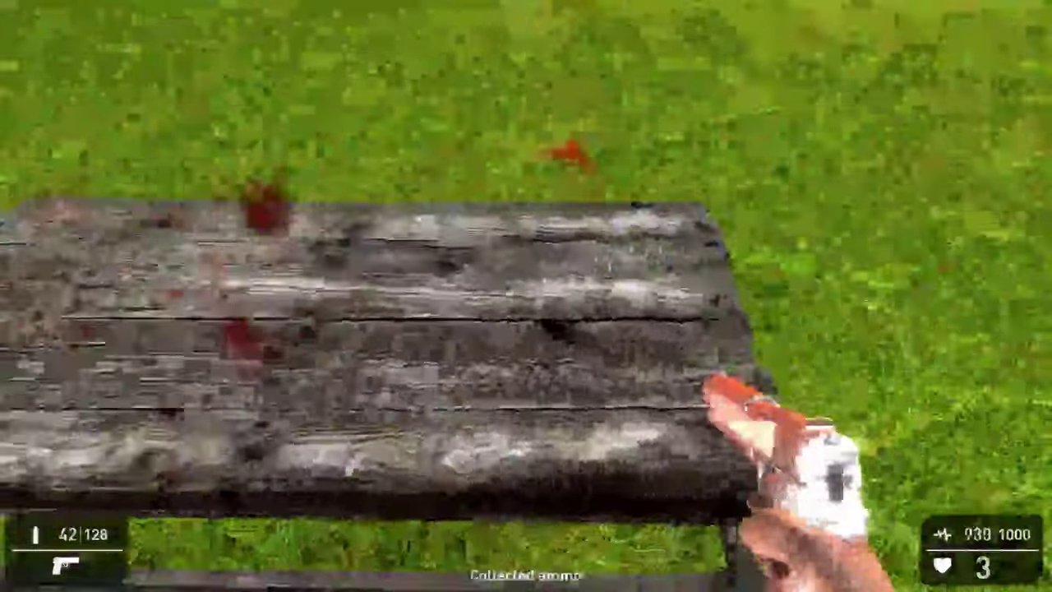
Back away from the wooden table, shoot the soldier with the custom pistol, and pick up his dropped weapon
key("s")
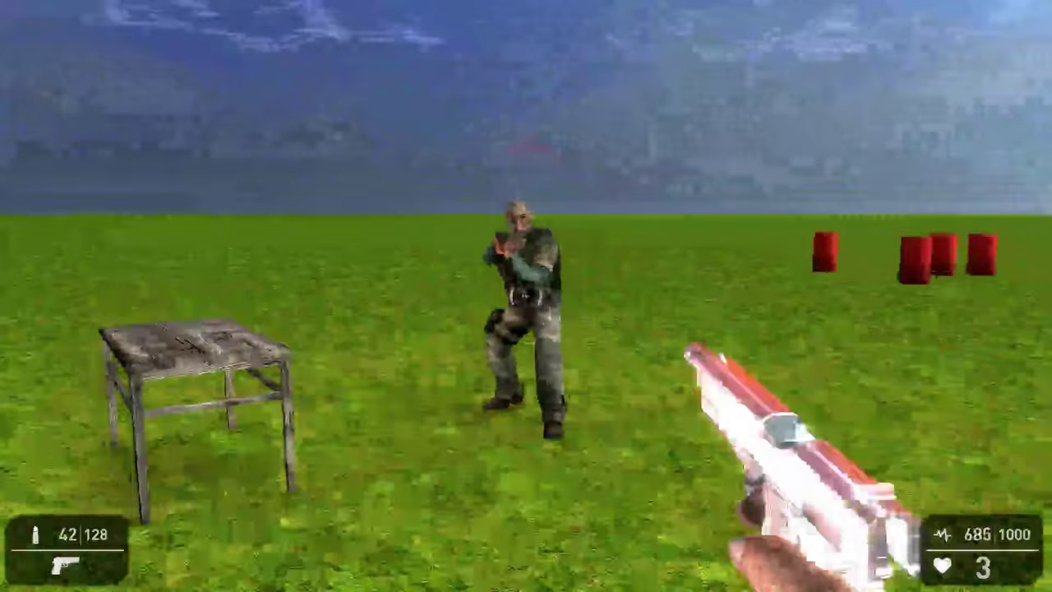
left_click(526, 296)
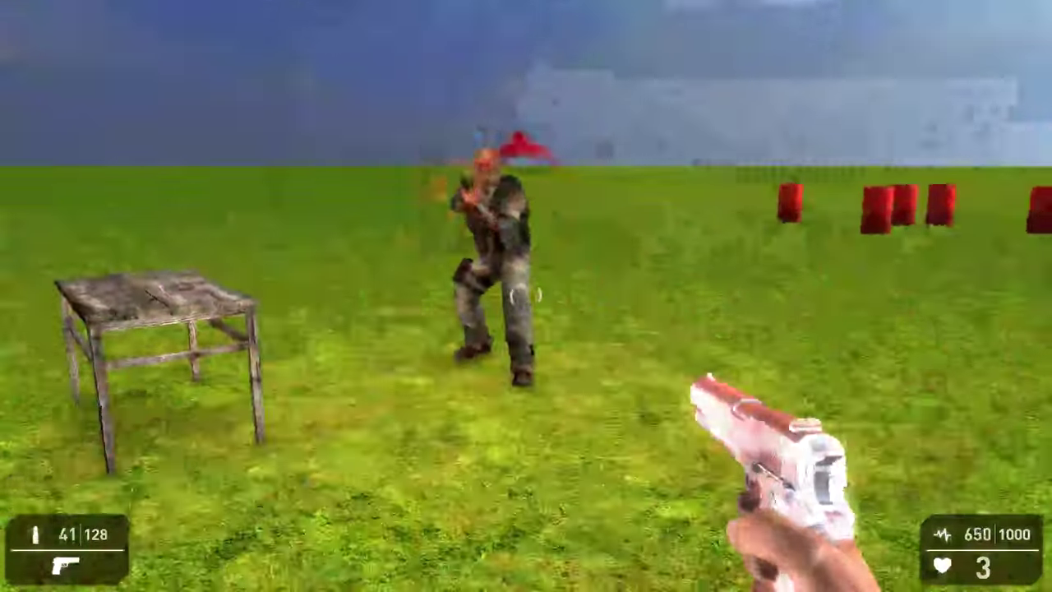
left_click(526, 296)
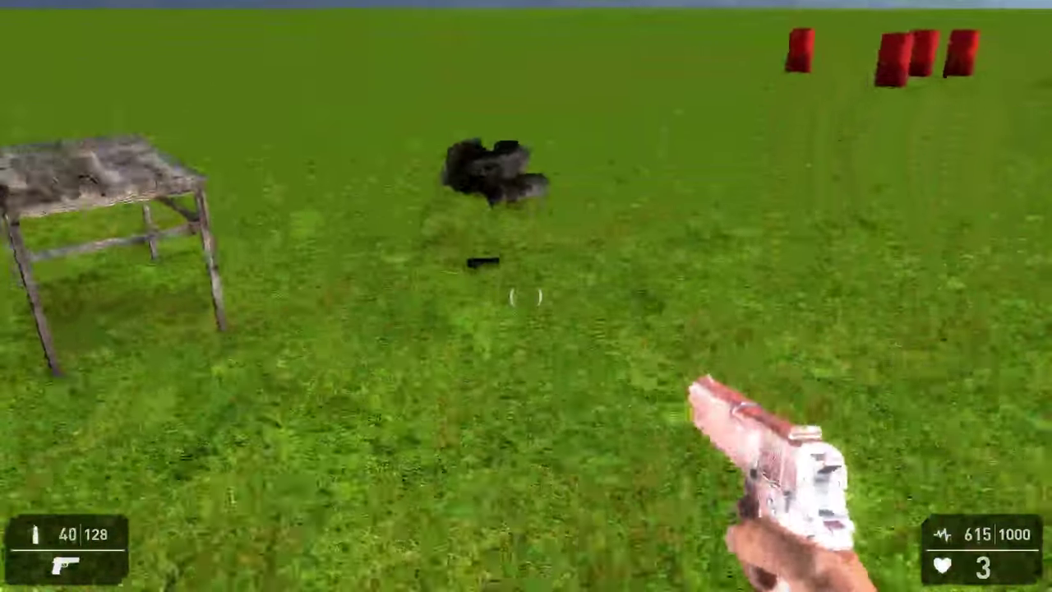
key("w")
key("s")
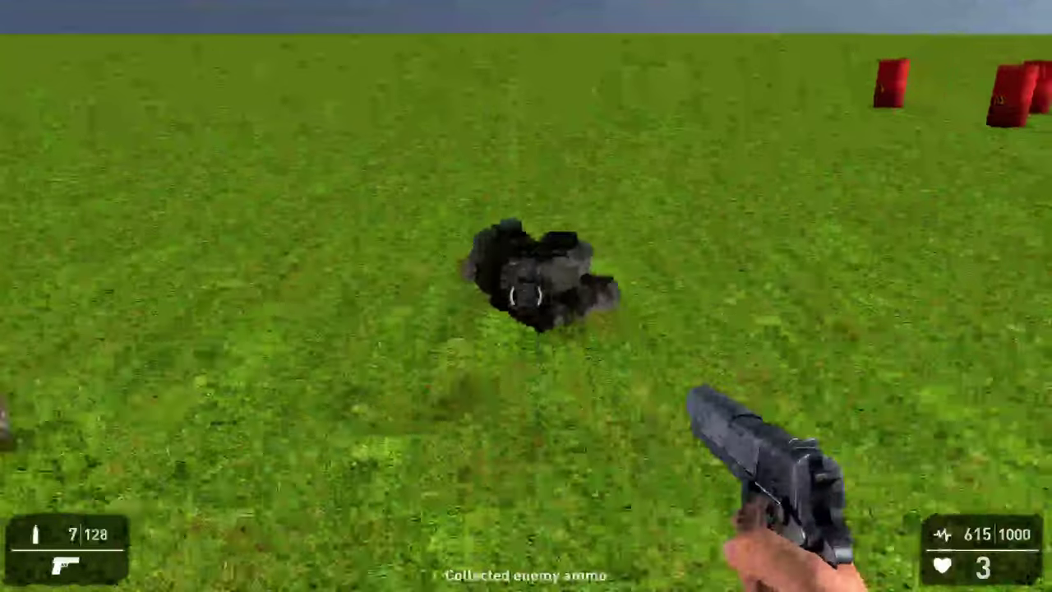
key("w")
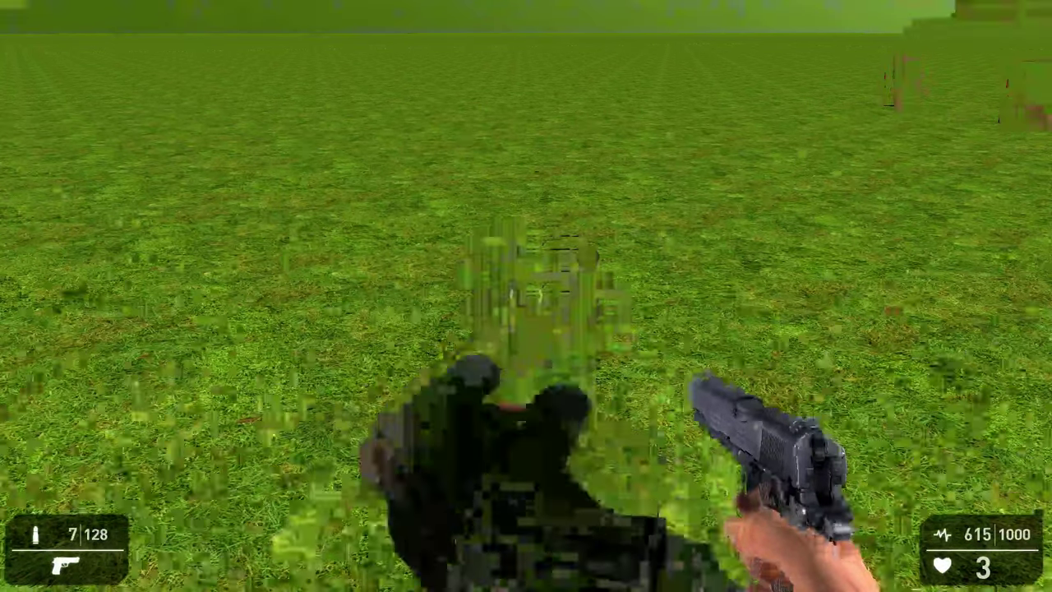
Fire two shots with the soldier's pistol, move around the table, and switch back to the custom colt1912
left_click(526, 296)
left_click(526, 295)
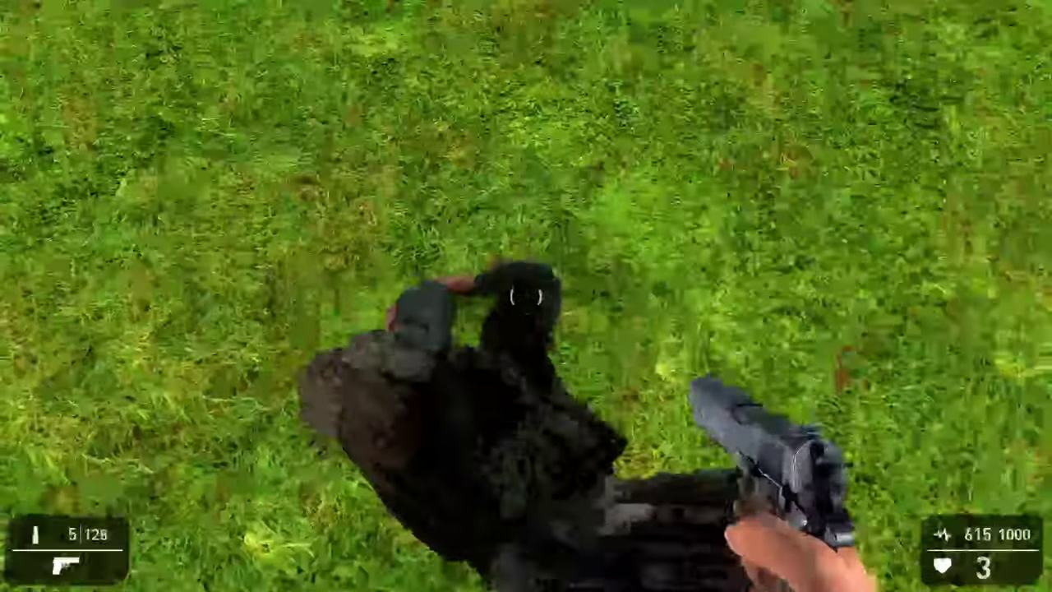
key("s")
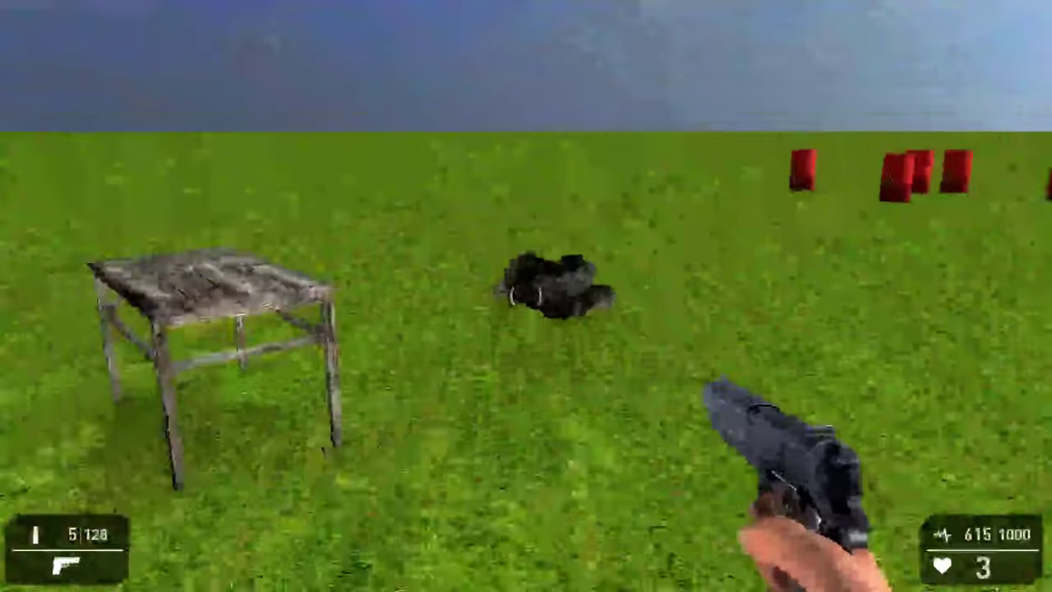
key("s")
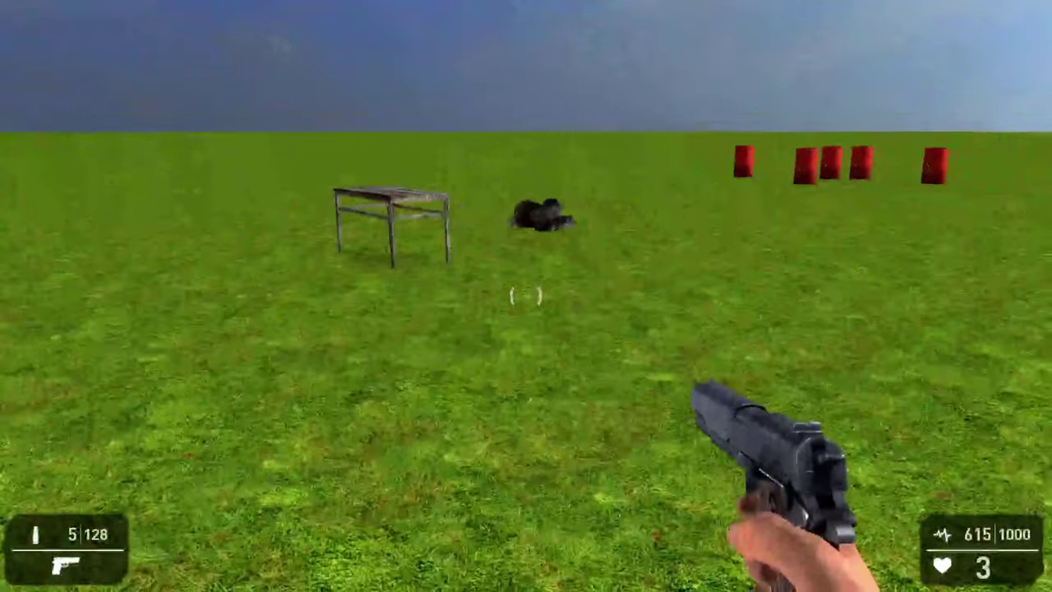
key("w")
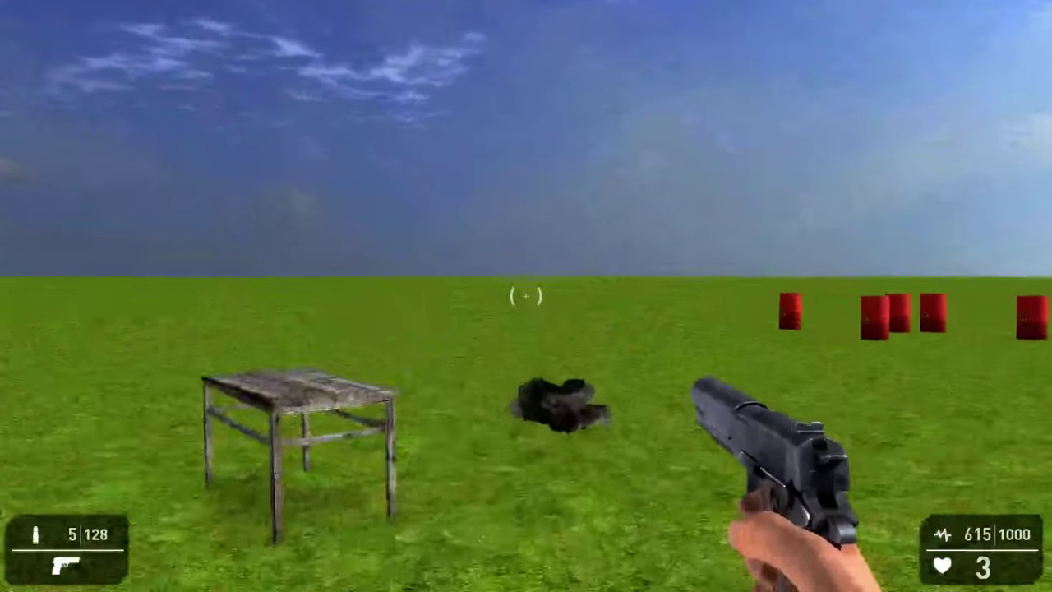
key("w")
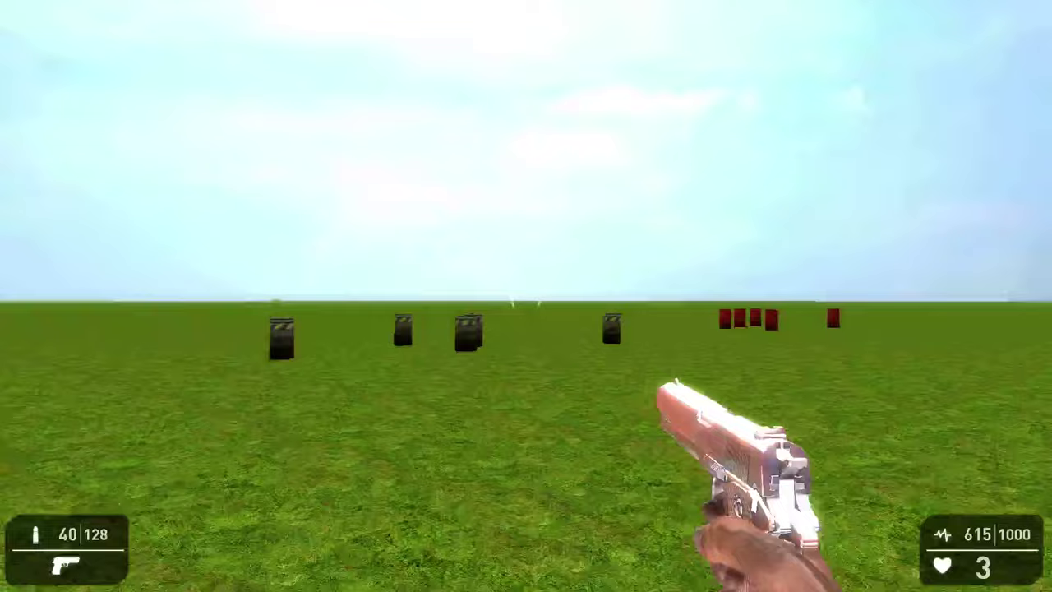
Walk to the barrels and fire four shots with the custom colt1912 to check its muzzle flash
key("w")
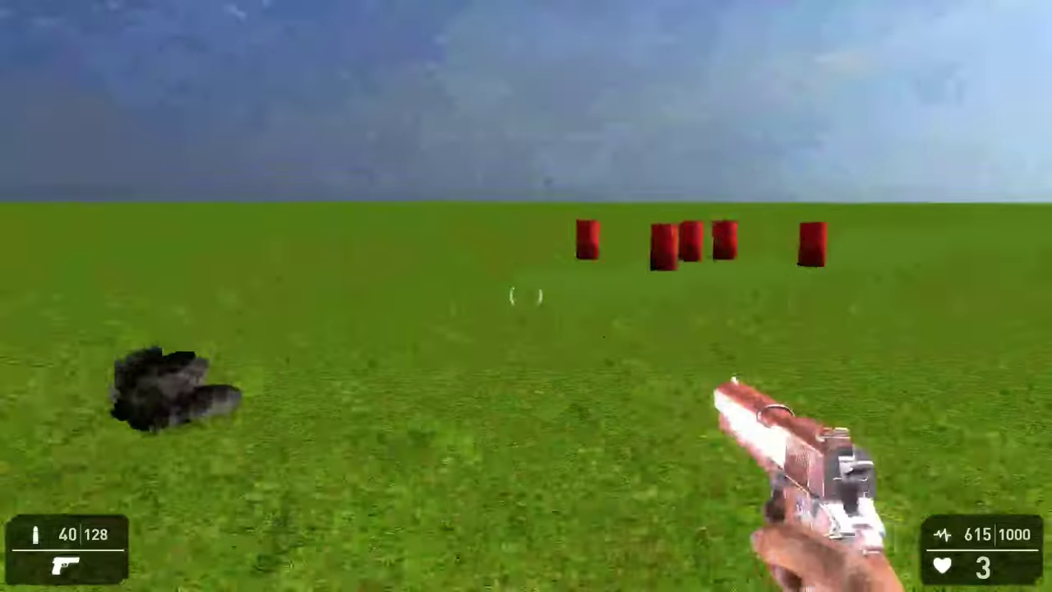
key("w")
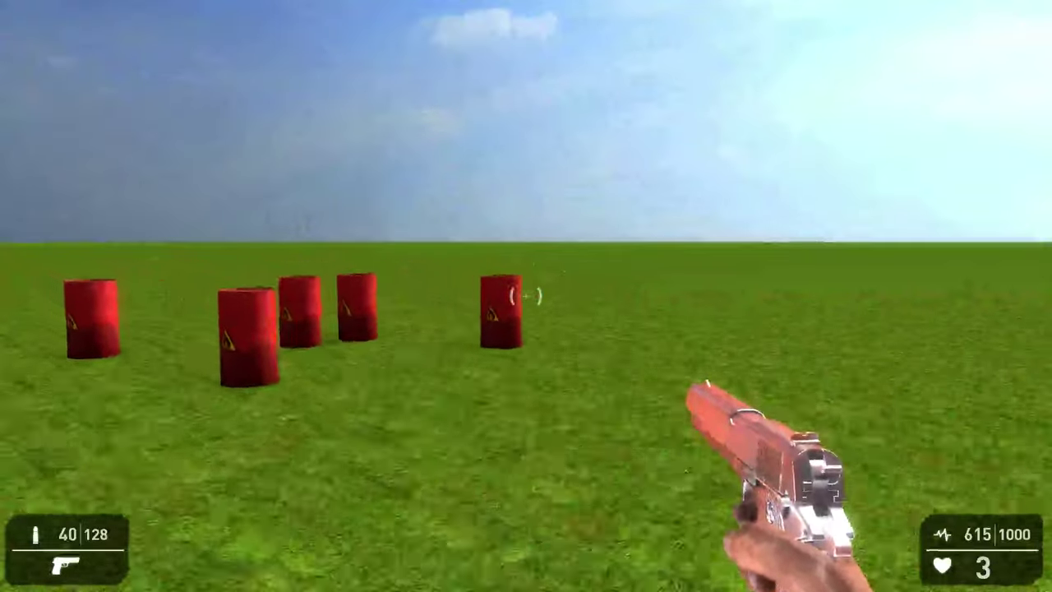
key("s")
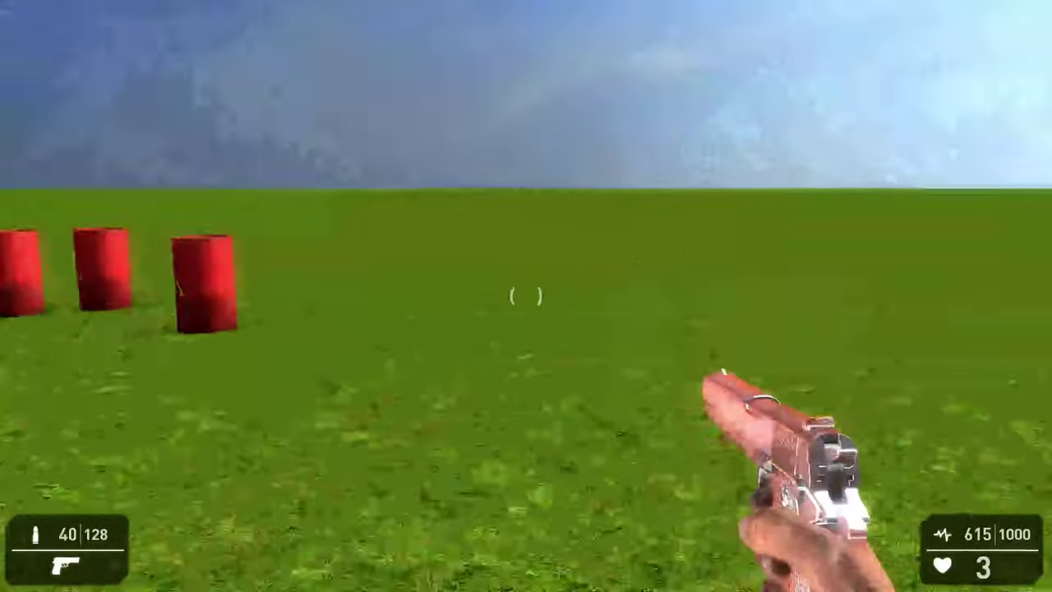
key("w")
left_click(524, 297)
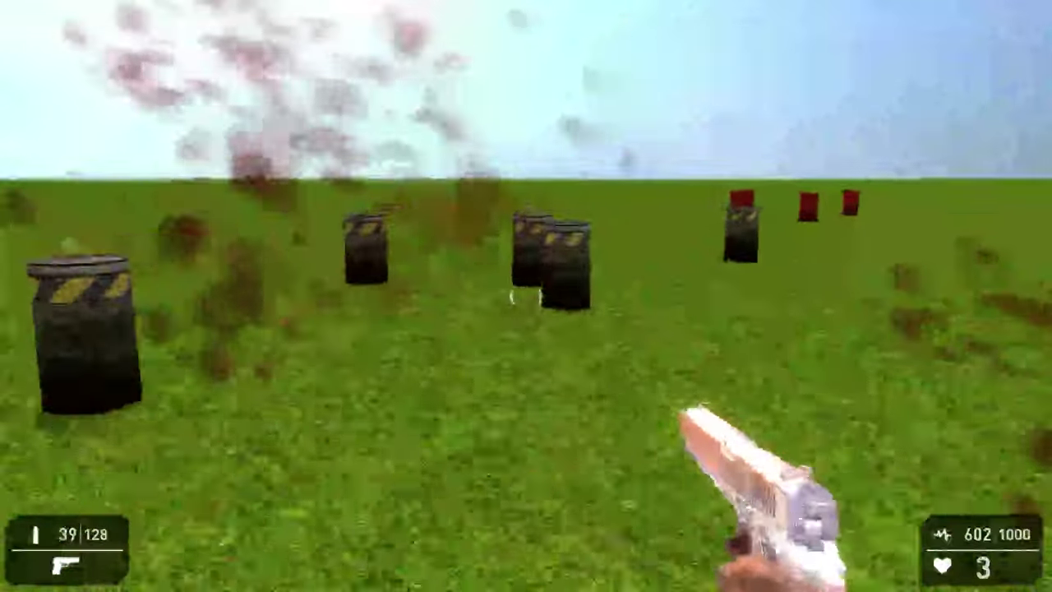
left_click(526, 297)
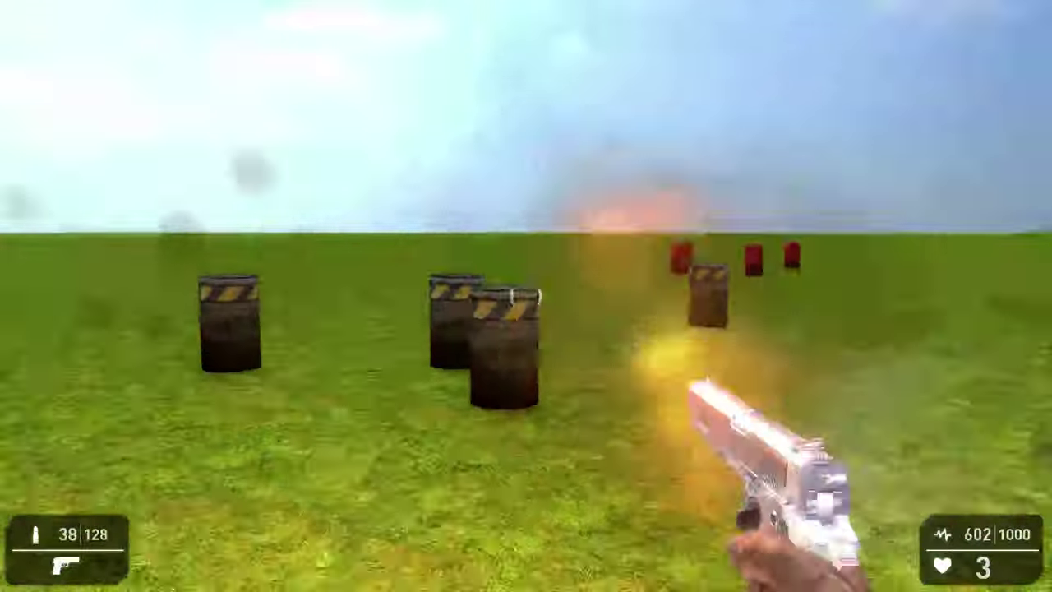
left_click(526, 297)
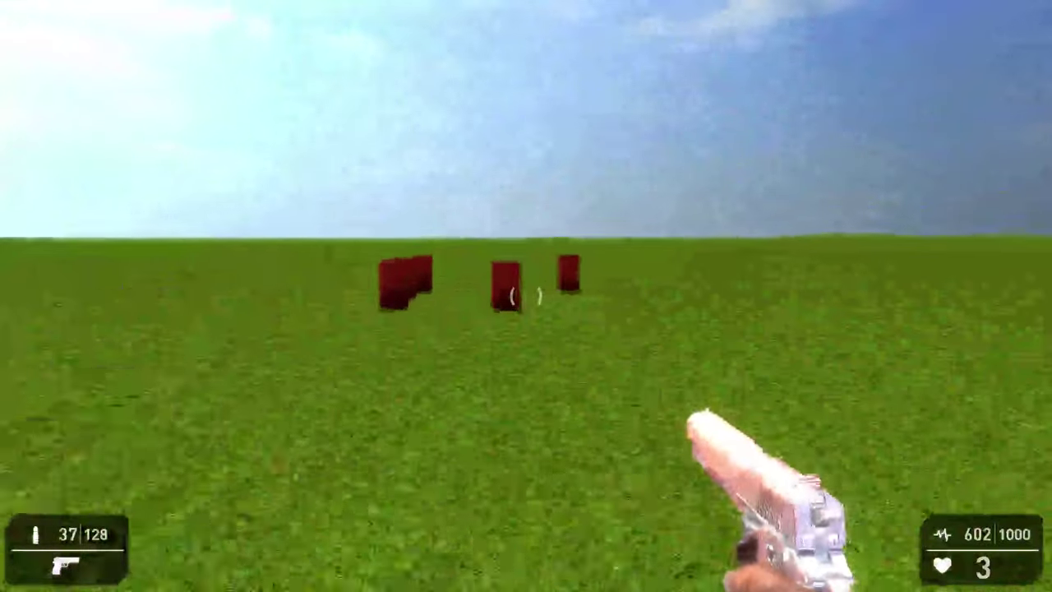
left_click(526, 298)
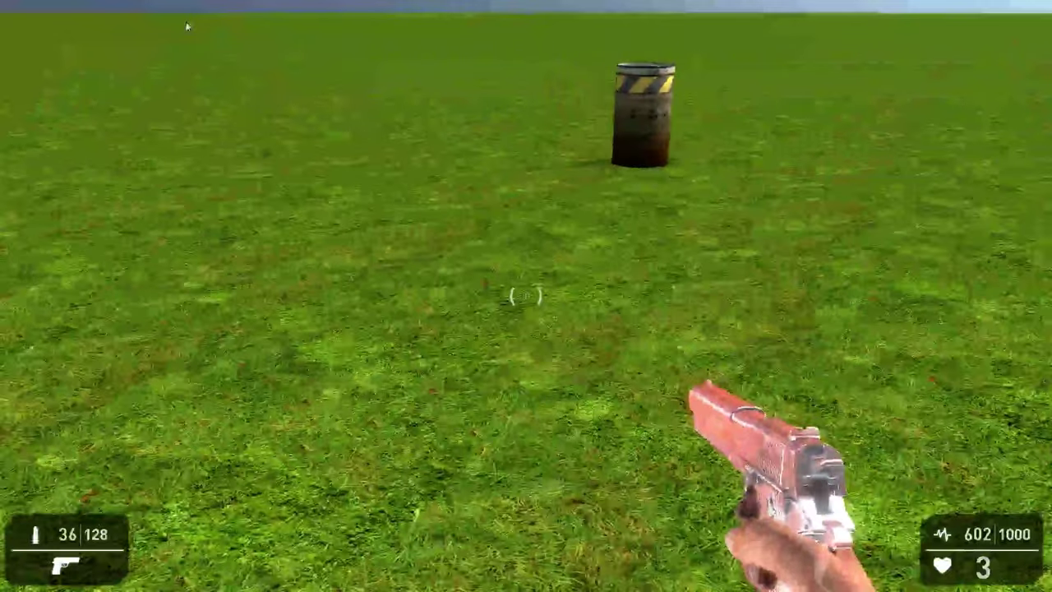
End the test game and close GameGuru to return to the colt1912 folder
key("Escape")
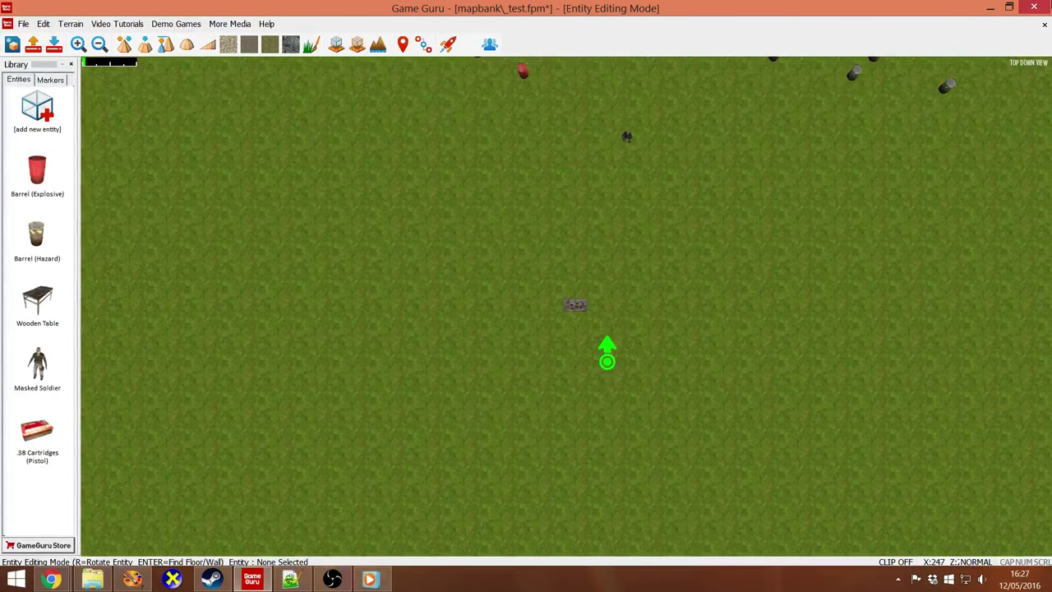
left_click(1041, 7)
left_click(477, 318)
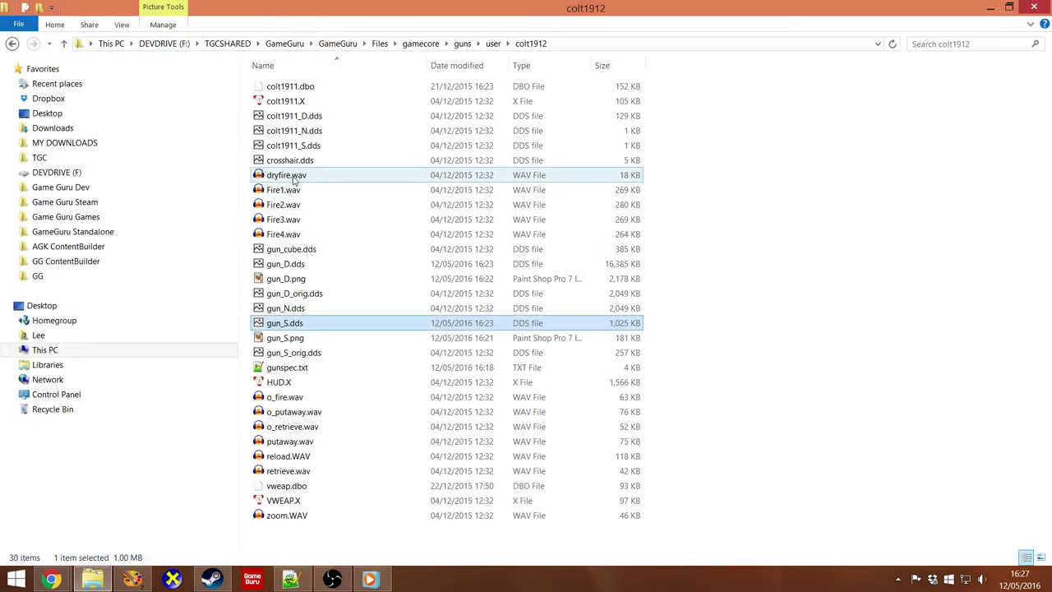
Open gunspec.txt from the colt1912 folder and compare its sound1 fire1.wav entry with the folder's WAV files
double_click(298, 367)
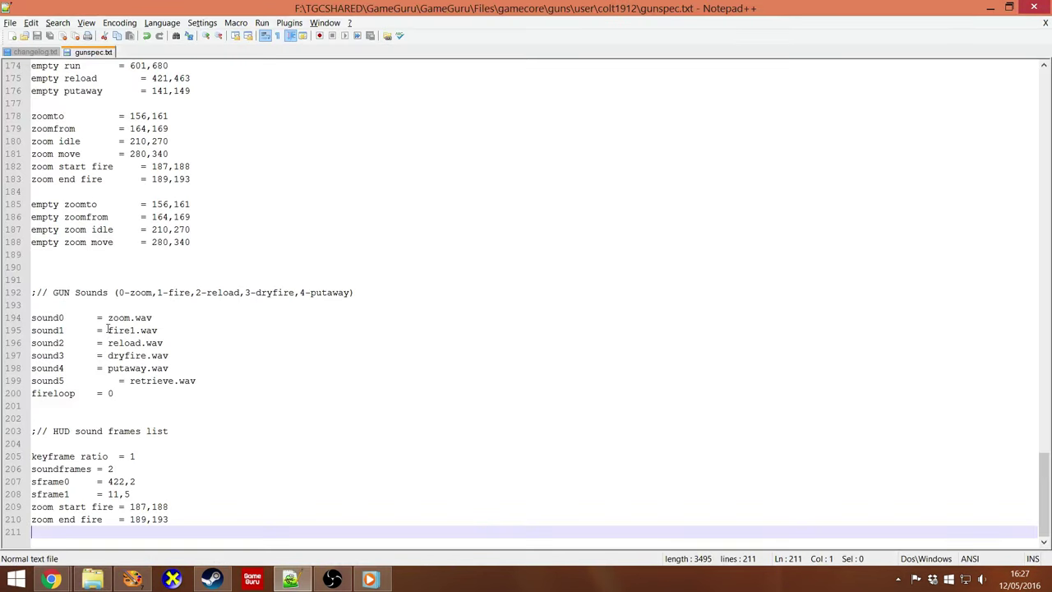
left_click_drag(108, 330, 158, 330)
key("alt+Tab")
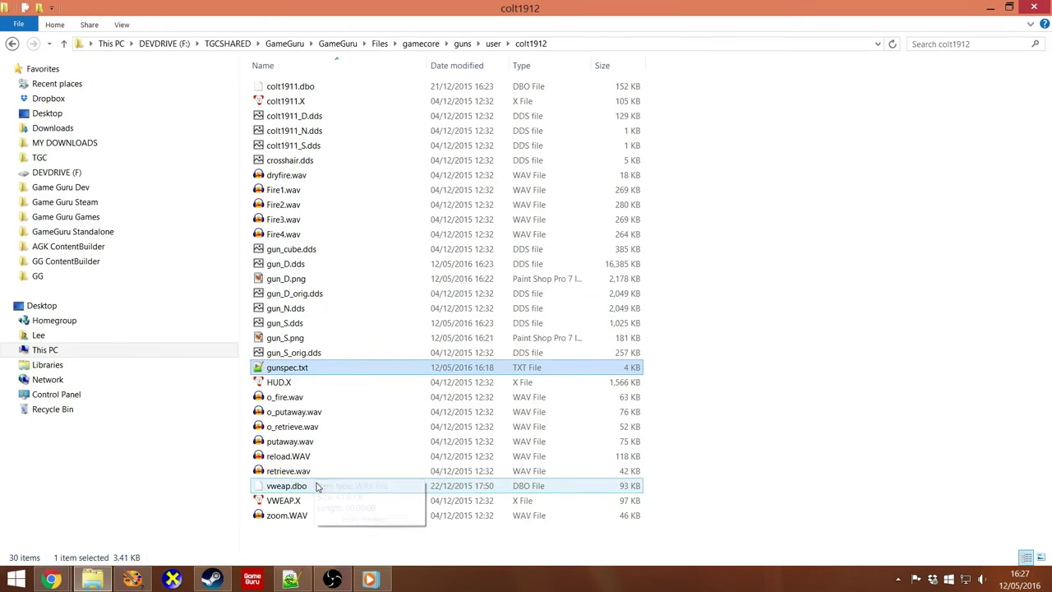
left_click(280, 518)
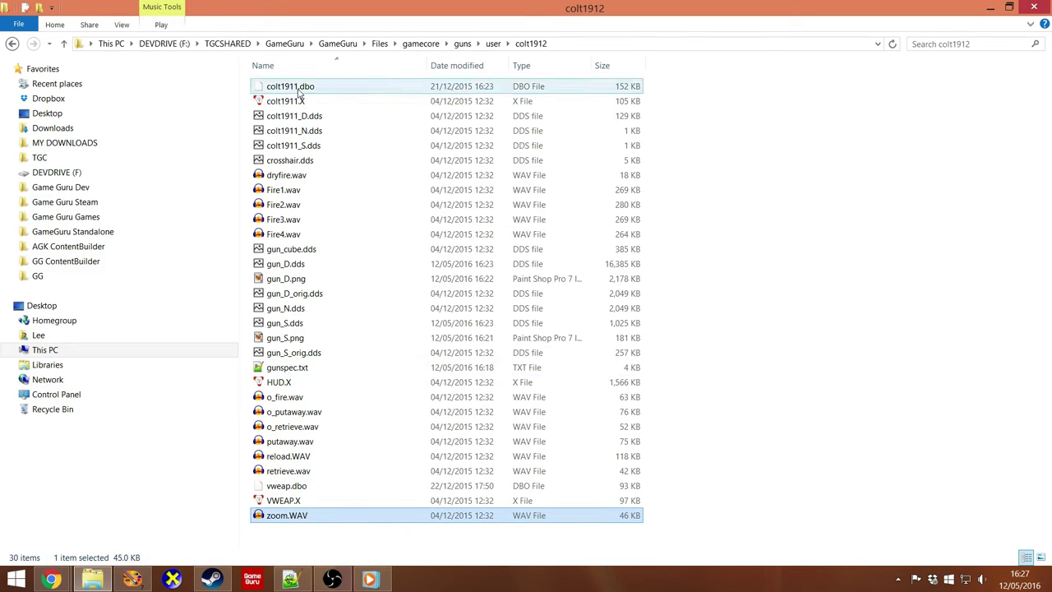
Go up to the Files folder, browse the audiobank to its misc folder, and copy explode.wav
left_click(396, 43)
left_click(380, 43)
double_click(329, 86)
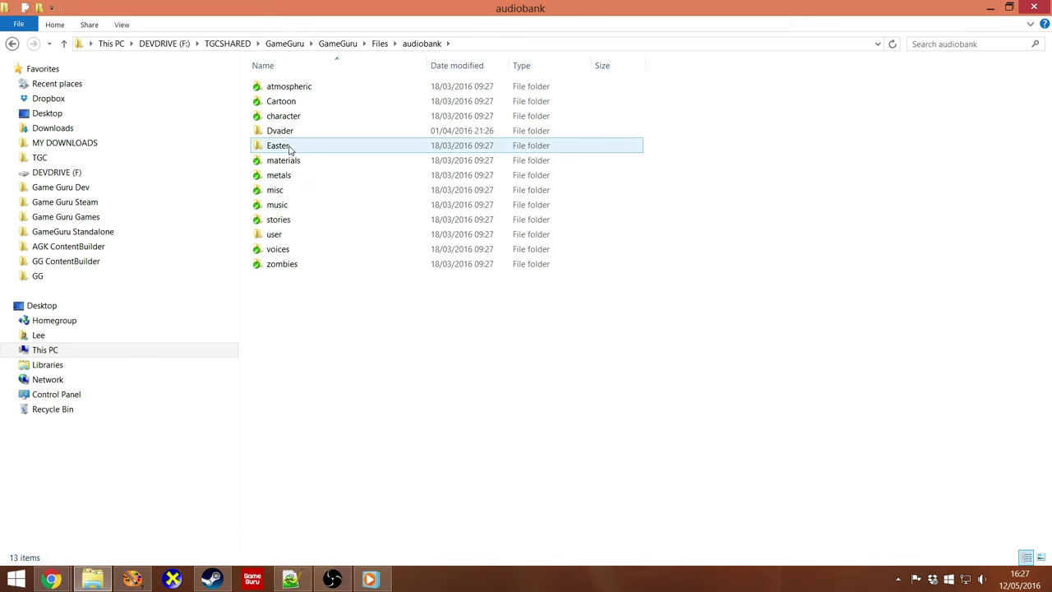
double_click(279, 205)
key("BackSpace")
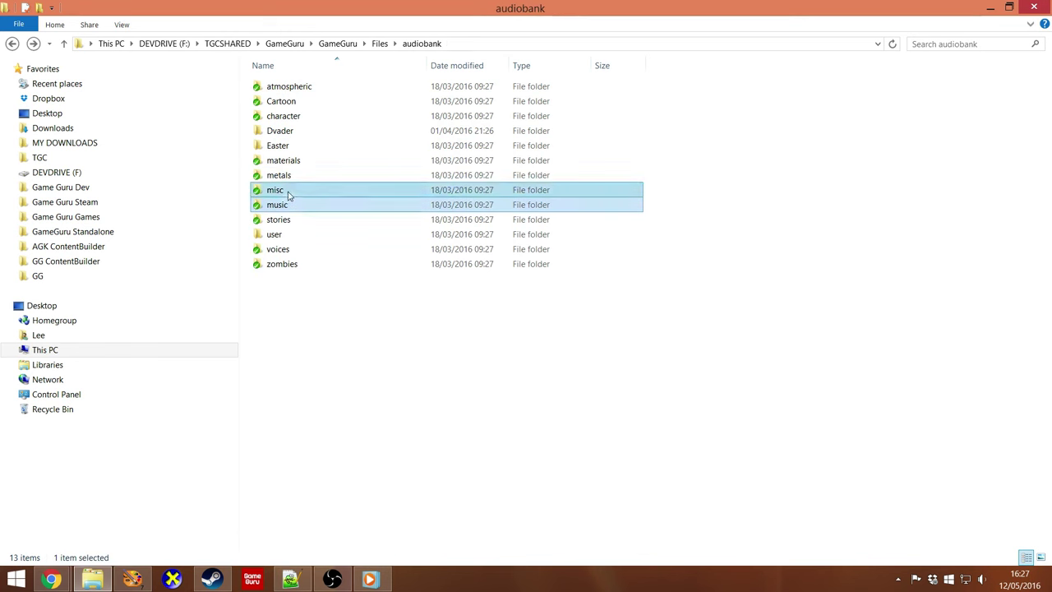
double_click(284, 190)
left_click(299, 206)
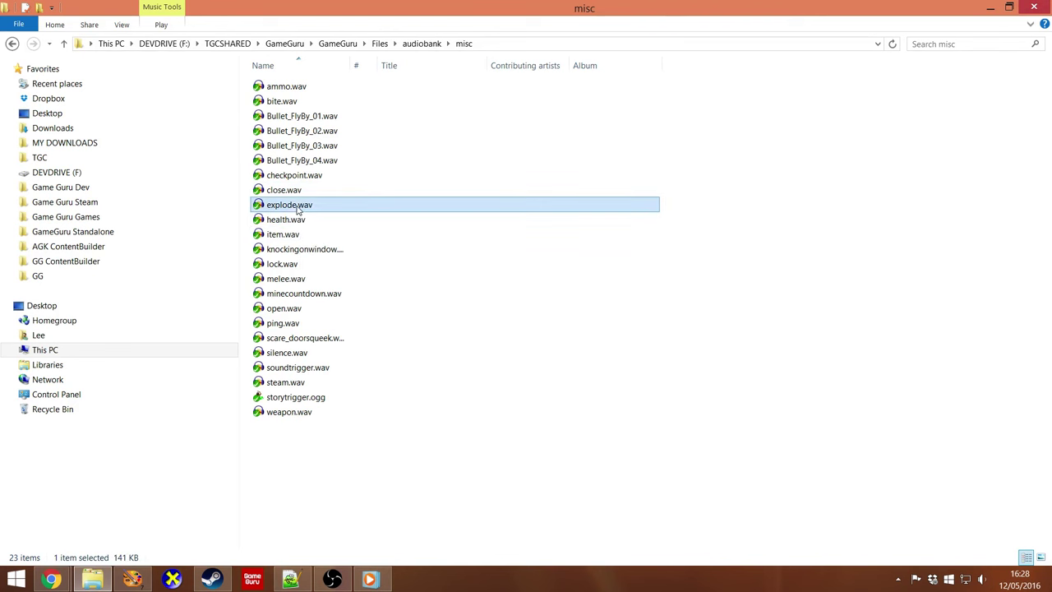
Paste explode.wav into the gamecore\guns\user\colt1912 folder
left_click(380, 43)
double_click(332, 176)
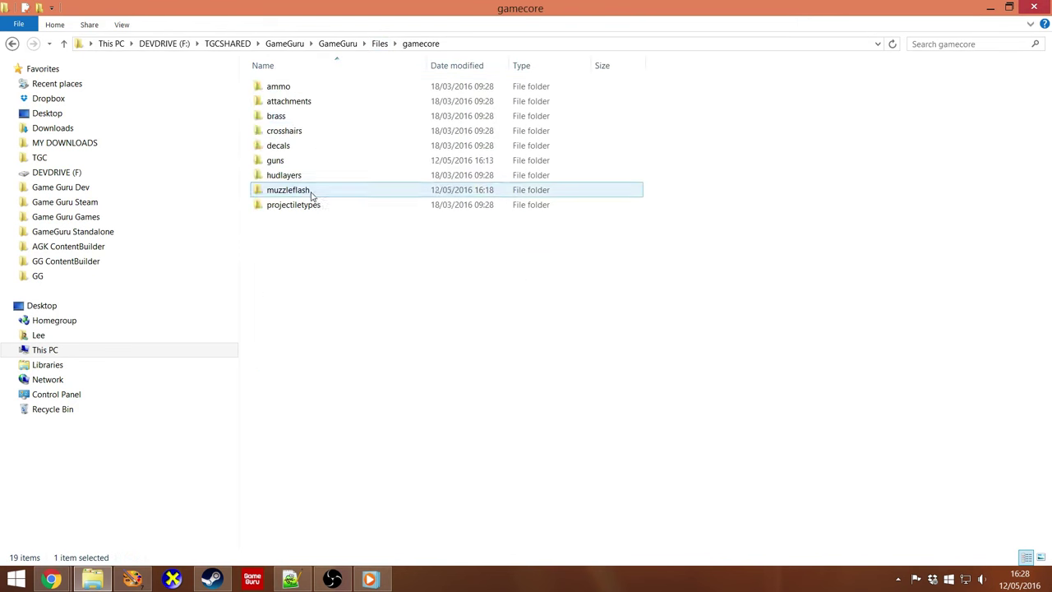
left_click(300, 161)
double_click(299, 160)
double_click(297, 177)
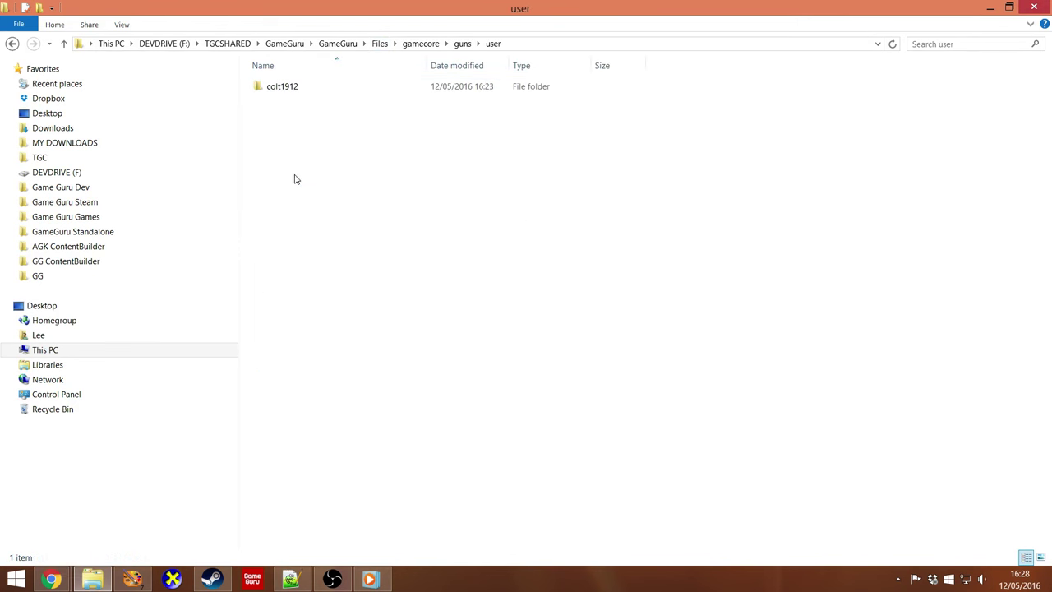
double_click(298, 88)
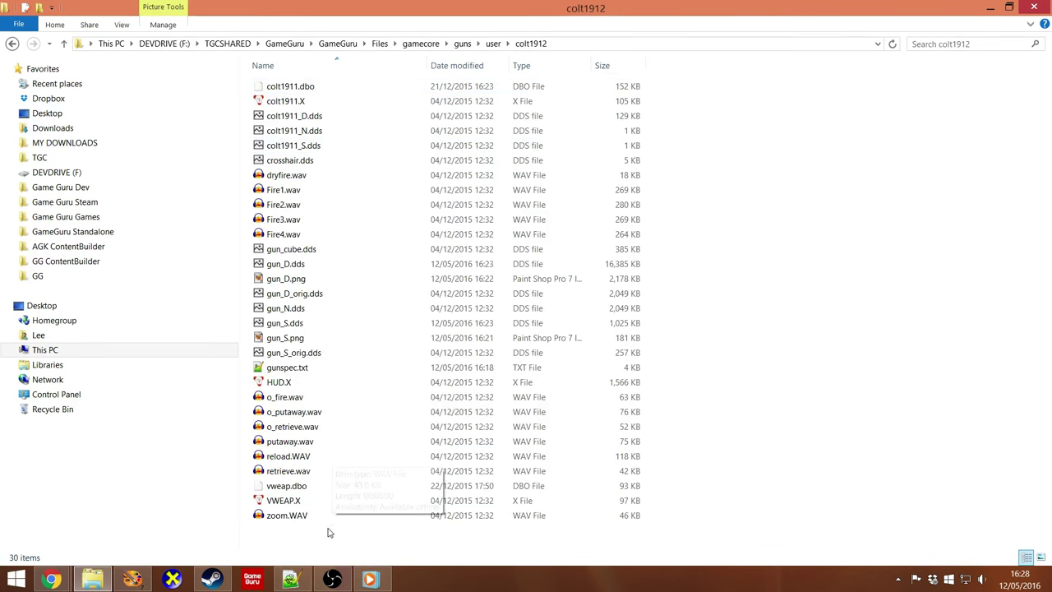
key("ctrl+v")
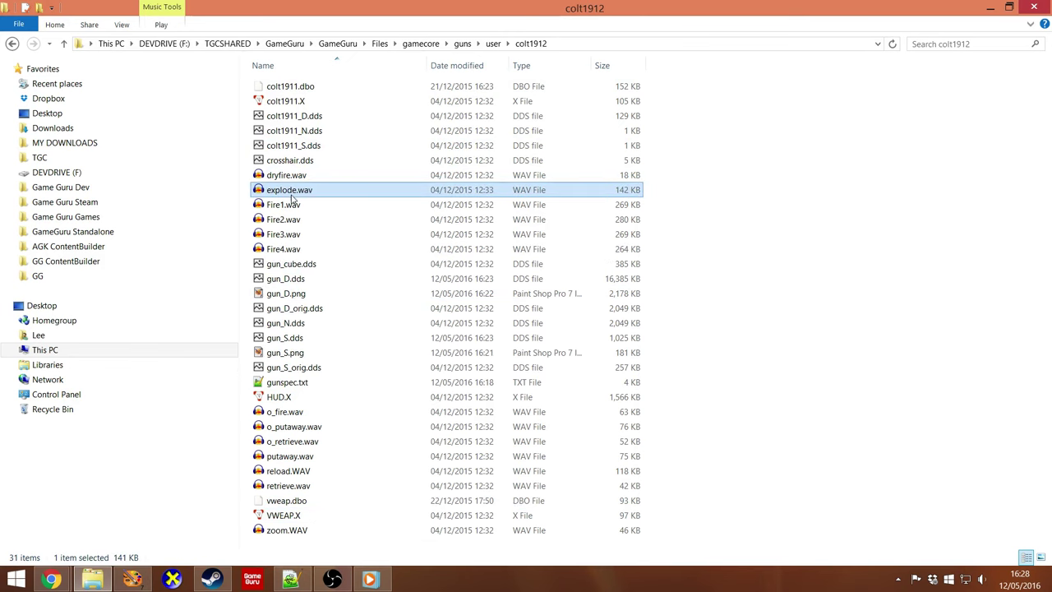
Rename the pasted explode.wav file as bigfire.wav
key("F2")
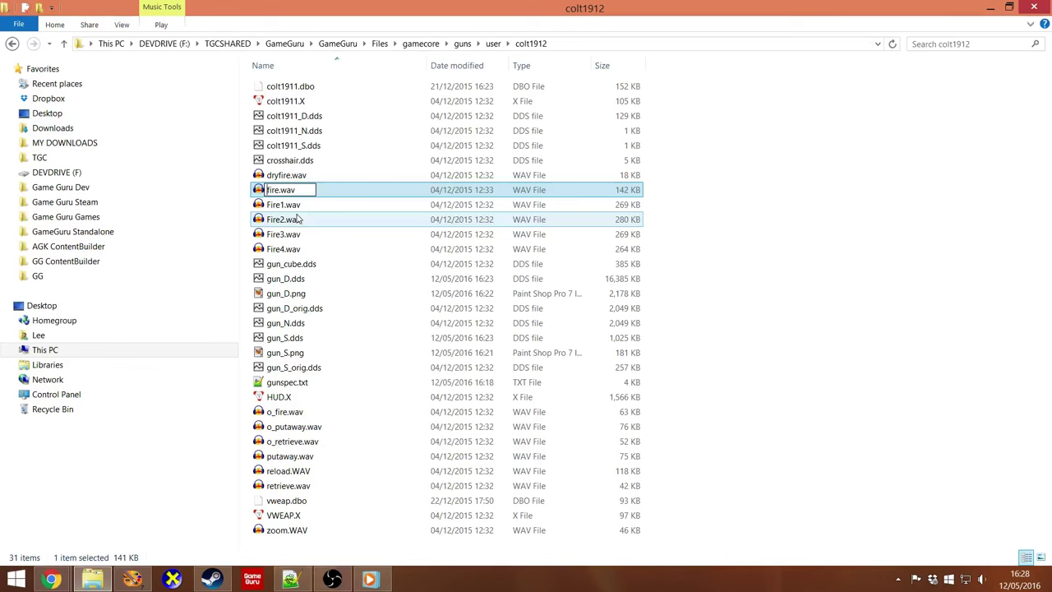
type("bifireg")
key("Return")
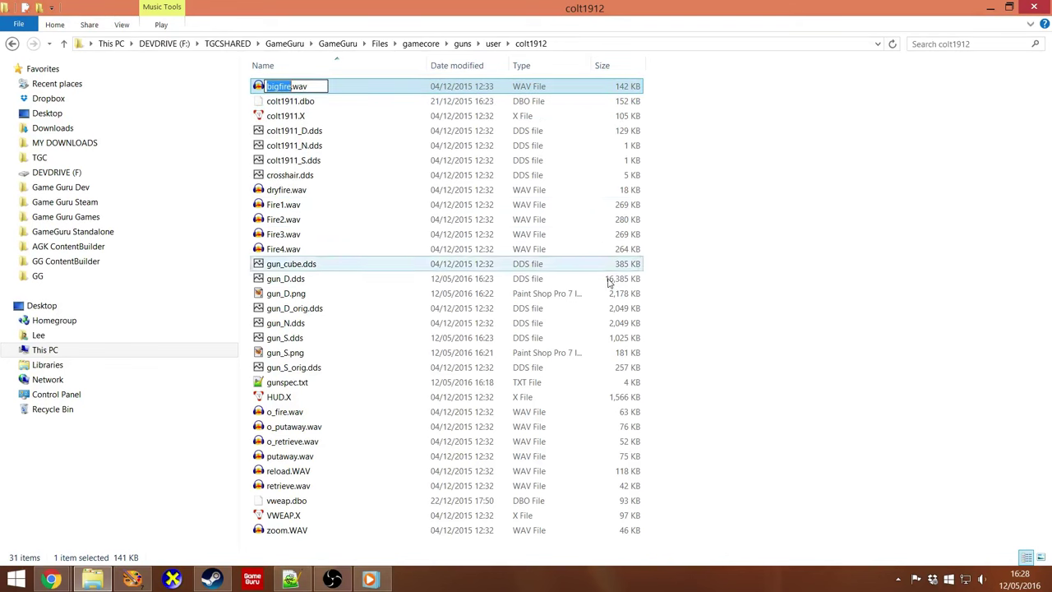
Replace fire1.wav with the bigfire sound in the sound1 entry of gunspec.txt and save the file
left_click(290, 579)
left_click(150, 343)
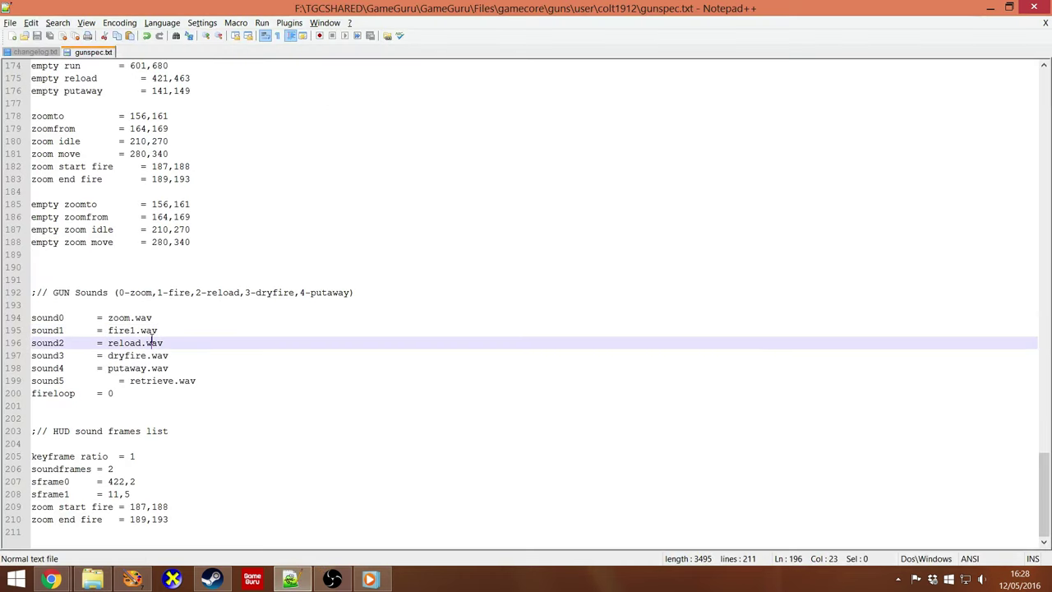
left_click(110, 330)
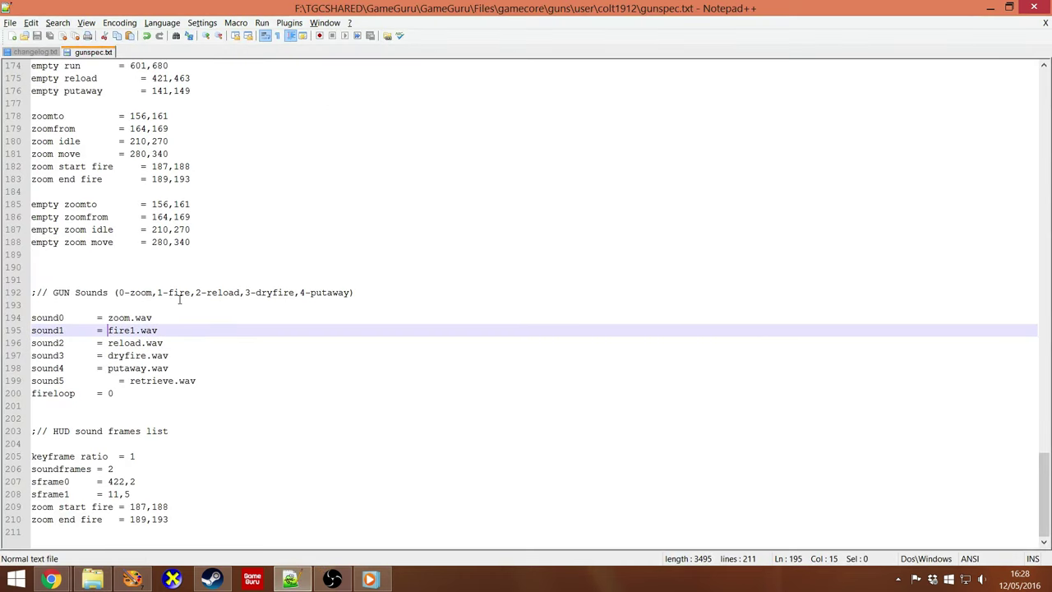
left_click_drag(131, 330, 158, 330)
type("bigfire")
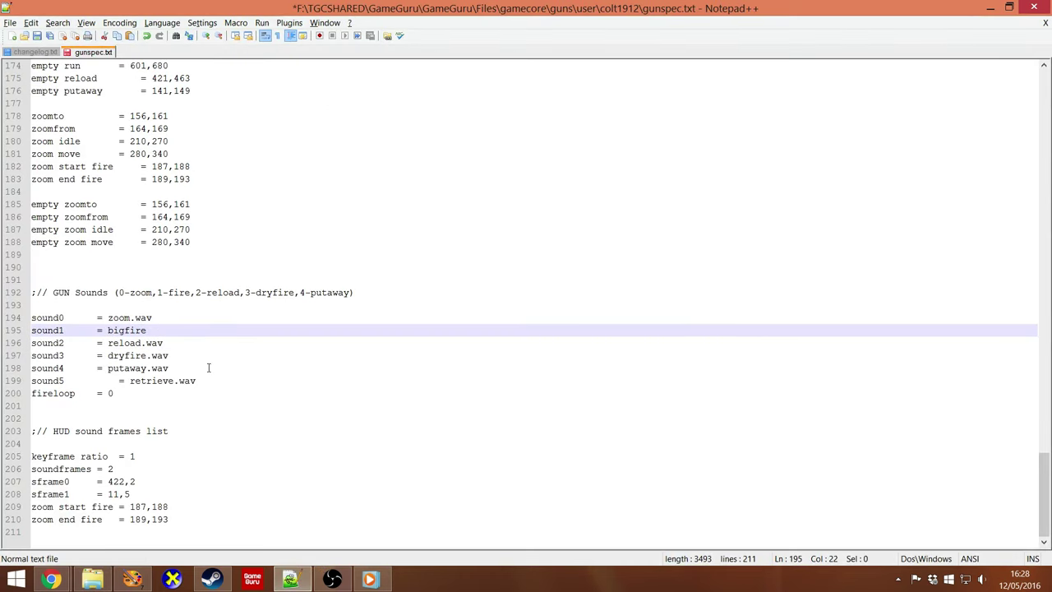
left_click(48, 37)
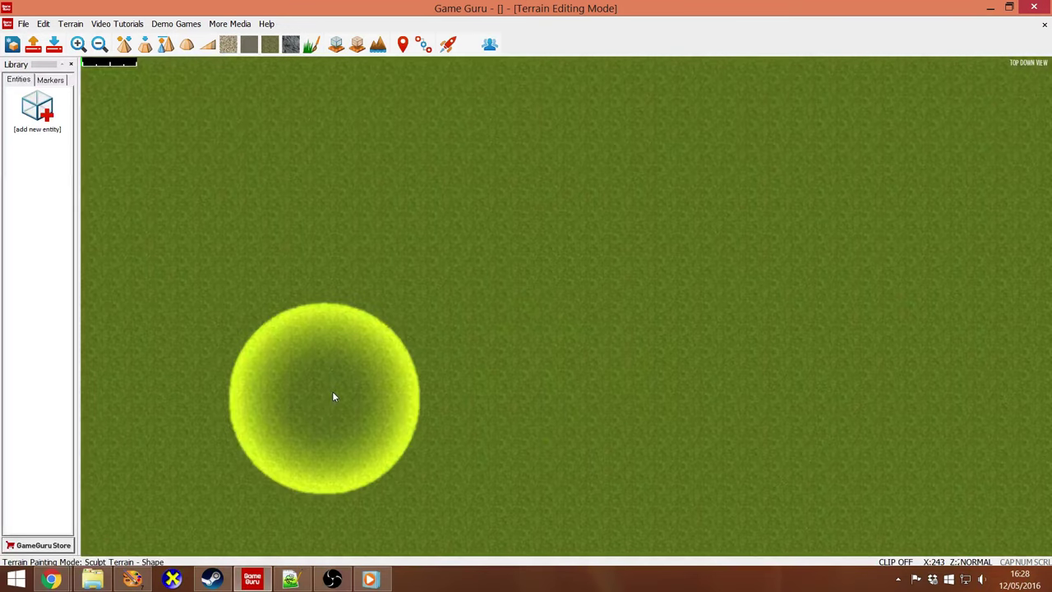
Open the recent _test.fpm level and launch a test game
left_click(23, 24)
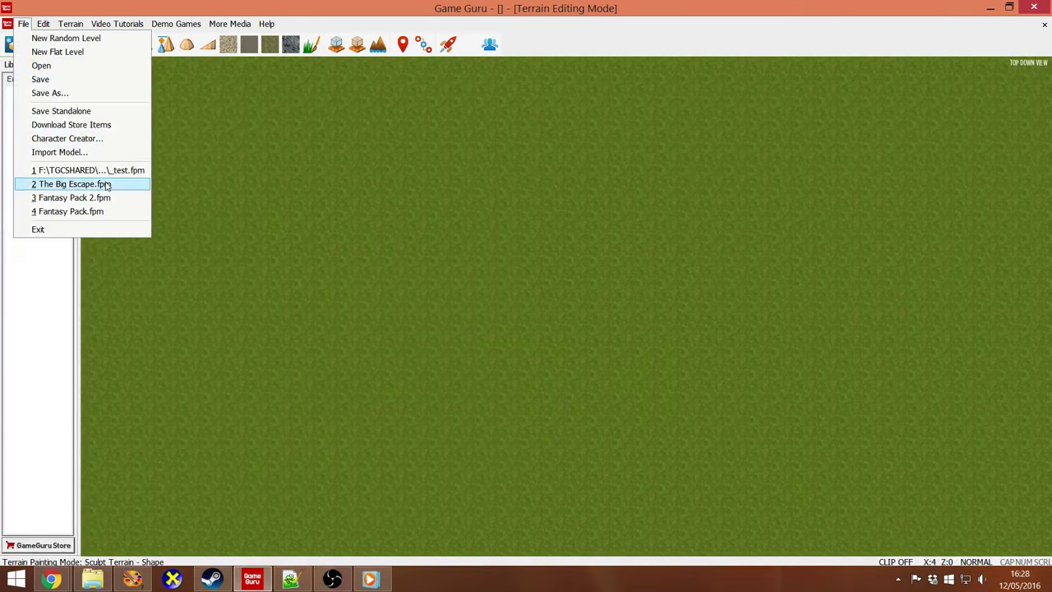
left_click(147, 186)
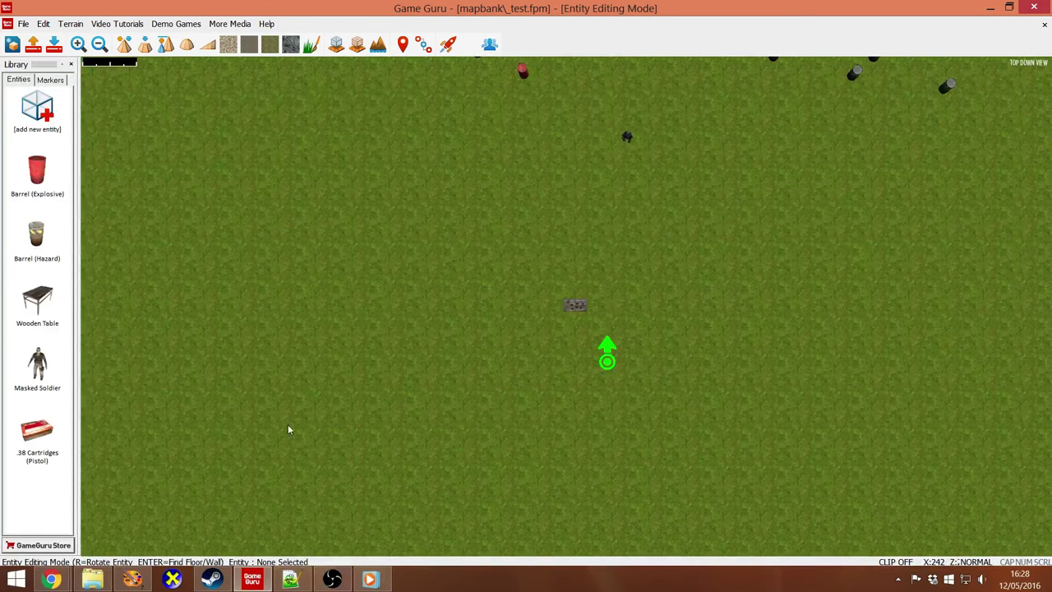
left_click(450, 45)
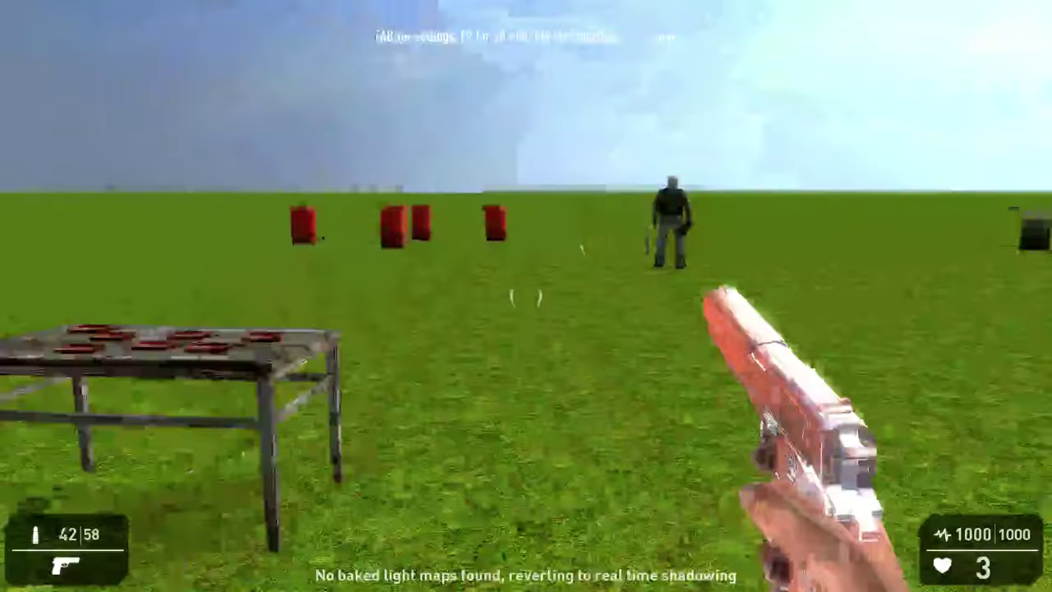
Collect the ammo from the table and shoot the masked soldier to test the gun's firing sound
key("w")
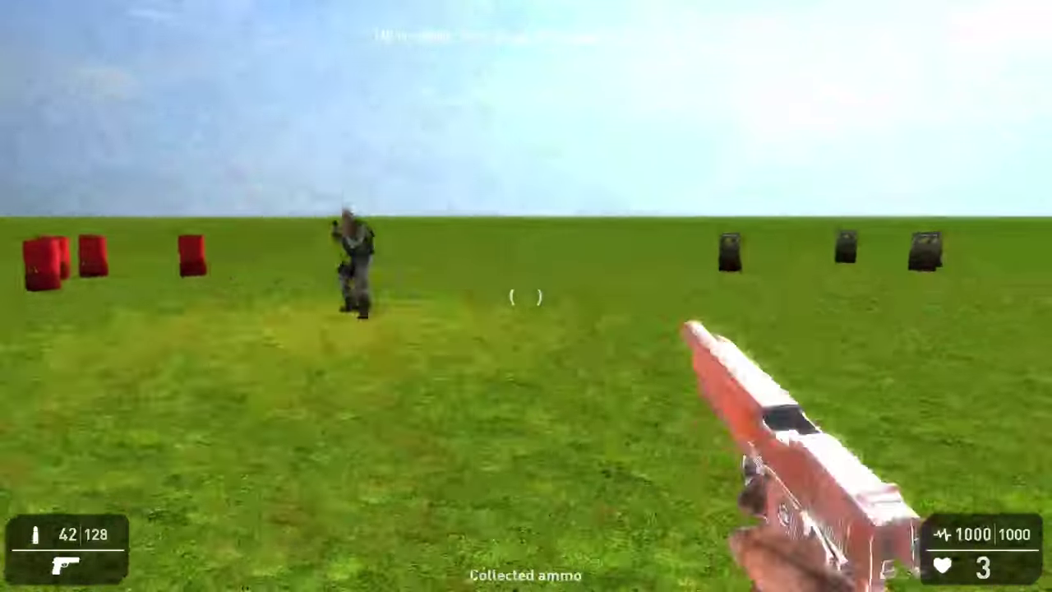
left_click(526, 296)
left_click(526, 296)
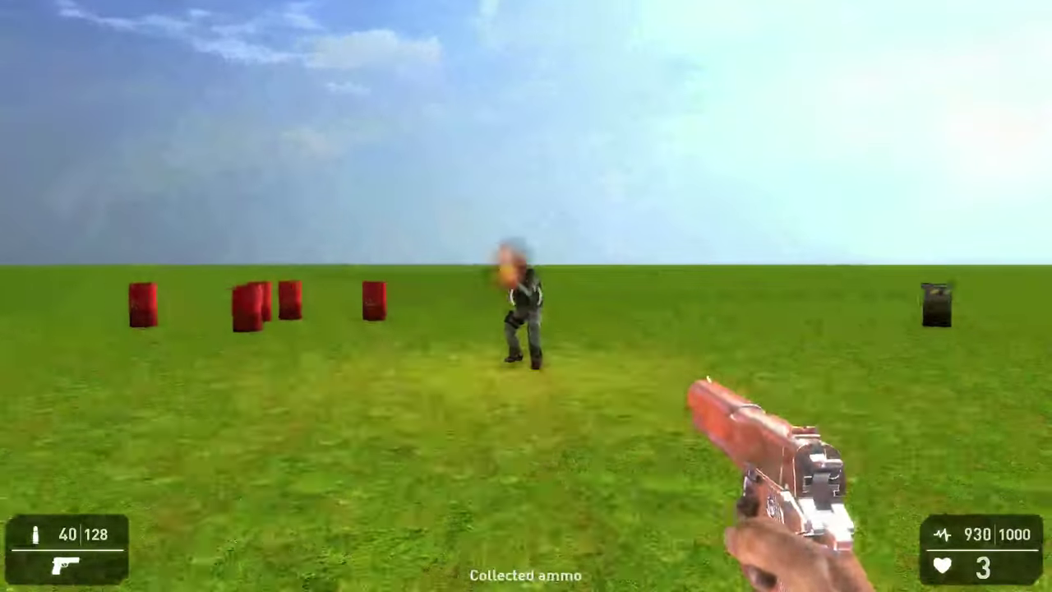
left_click(526, 296)
Move around the level firing more pistol shots to check the new sound and muzzle flash, and end the test game
key("w")
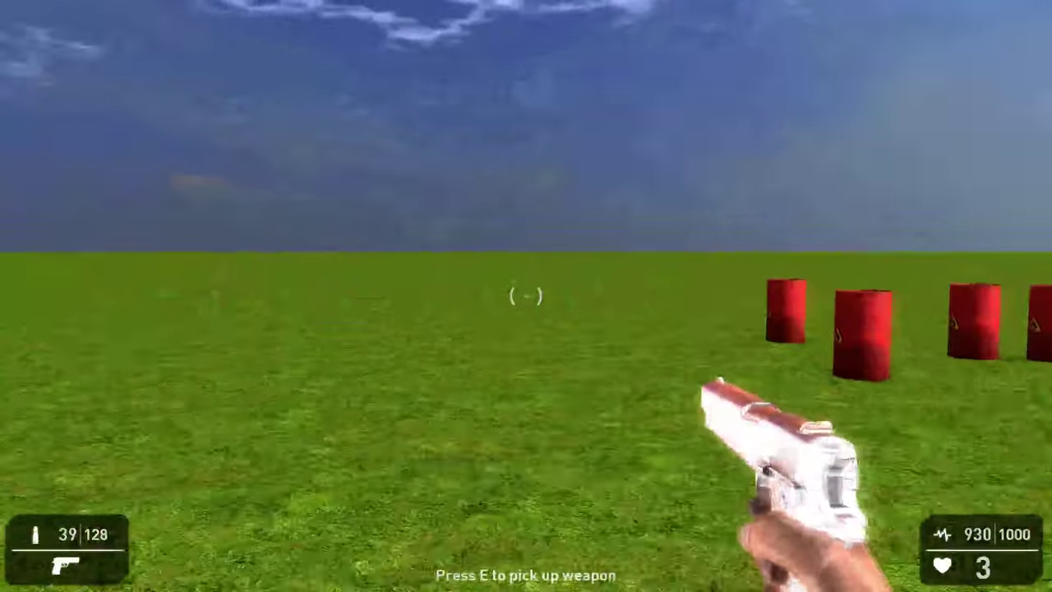
left_click(526, 296)
left_click(526, 296)
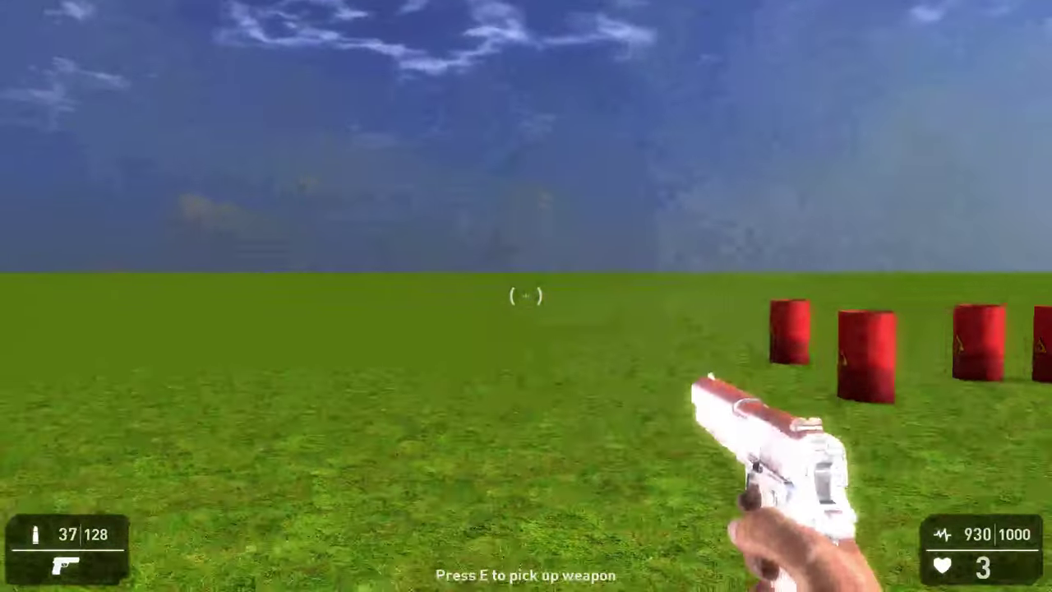
left_click(526, 296)
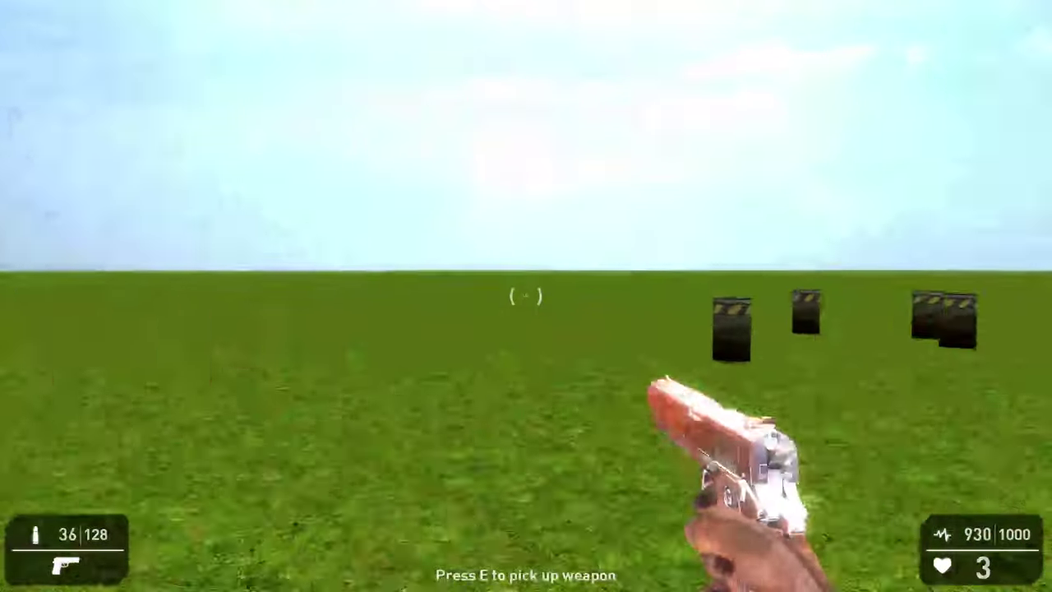
left_click(526, 296)
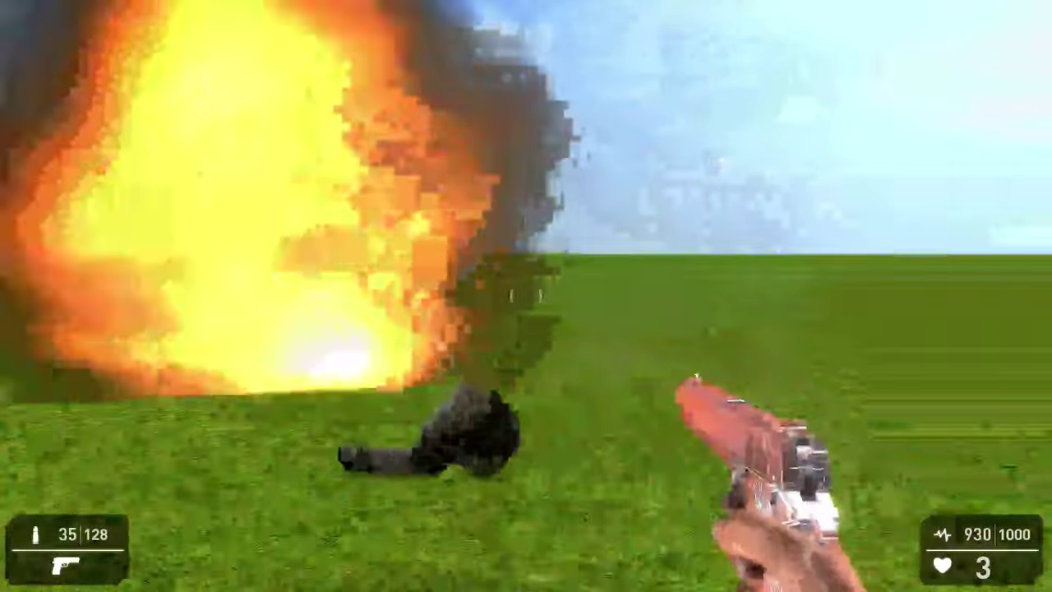
left_click(526, 296)
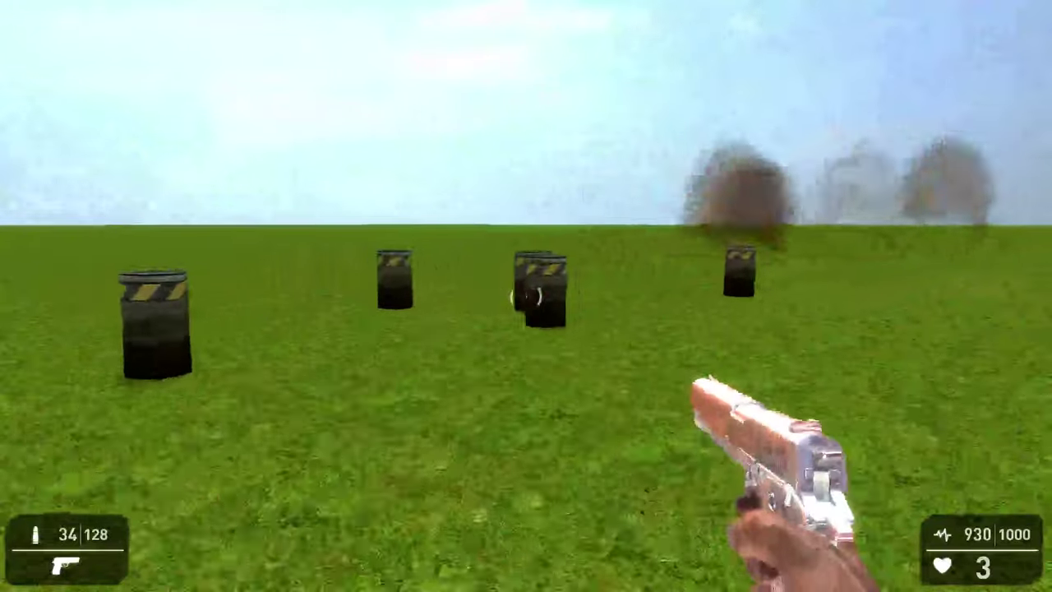
left_click(526, 296)
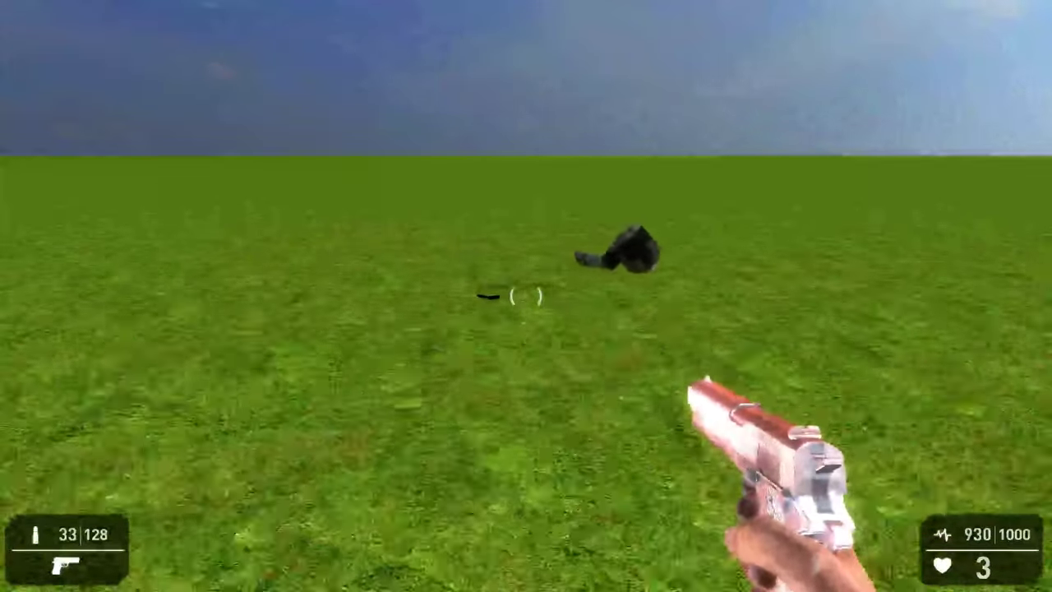
key("w")
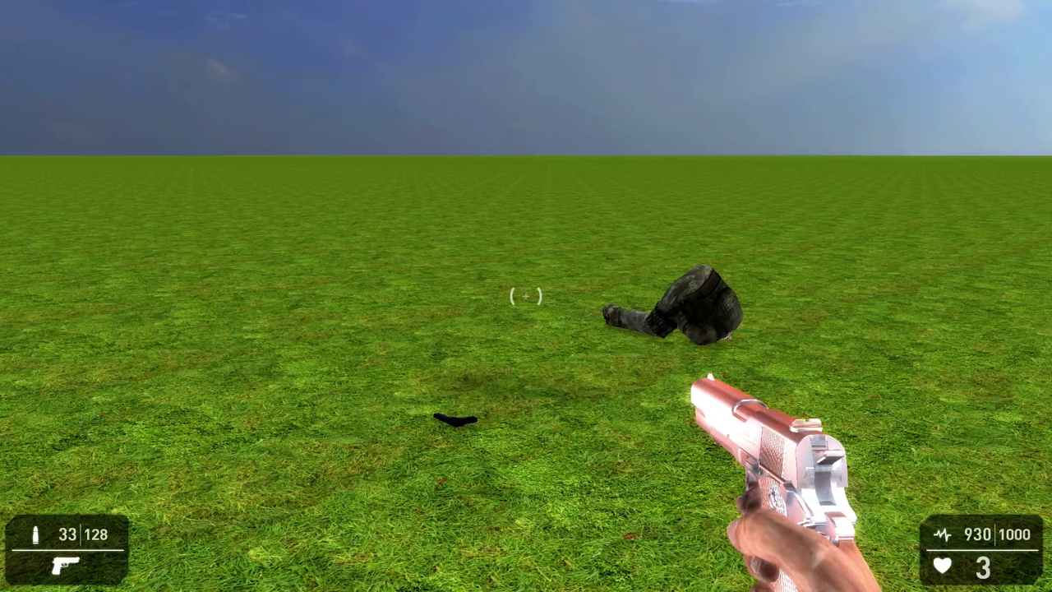
key("Escape")
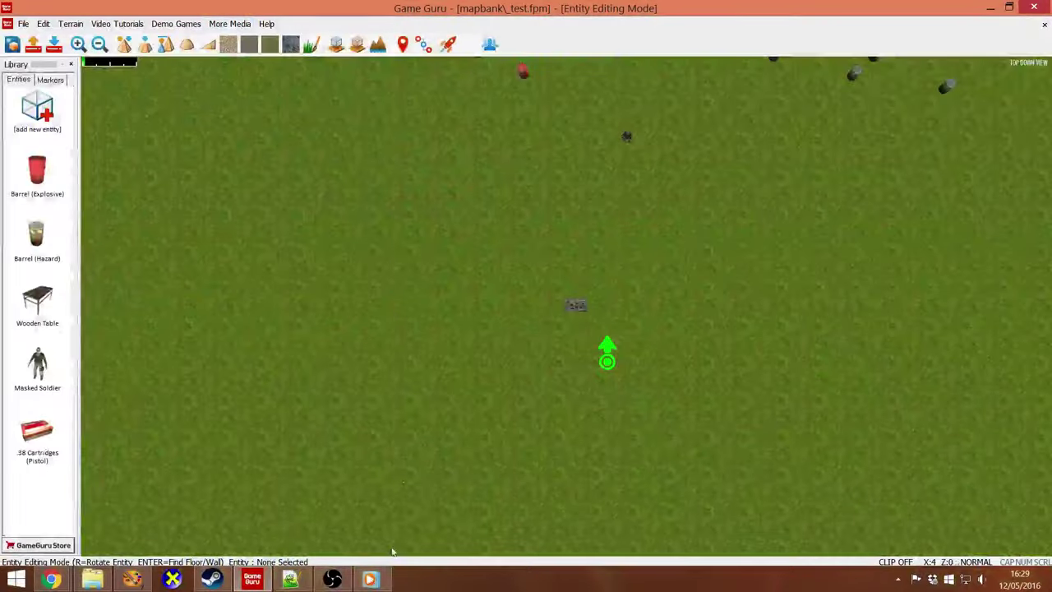
Switch to gunspec.txt in Notepad++, set the damage value to 1000 and save the file
left_click(289, 580)
scroll(144, 197, "up", 10)
scroll(143, 197, "up", 20)
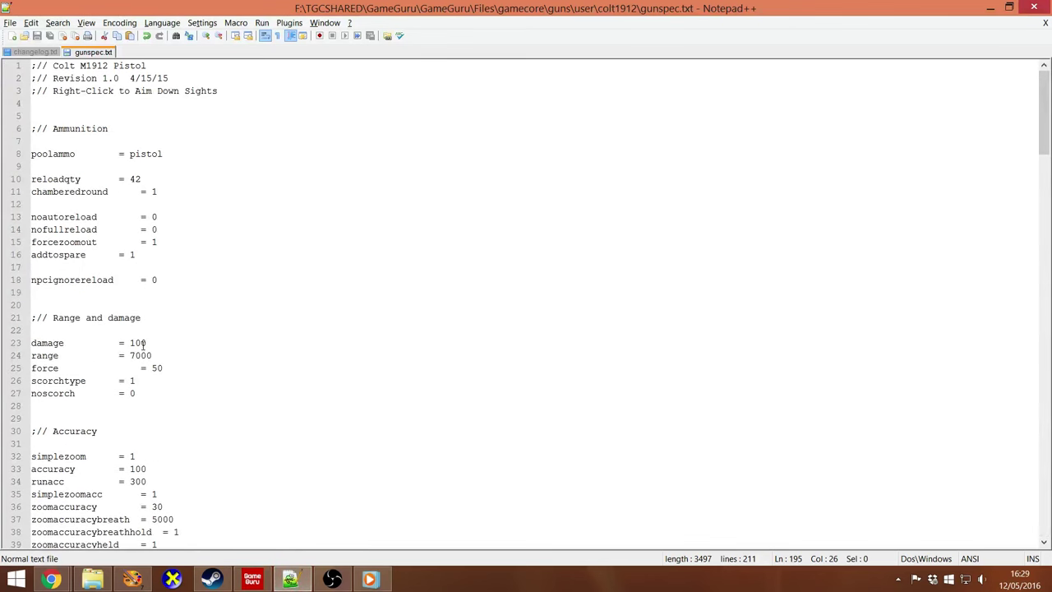
left_click(144, 343)
type("0")
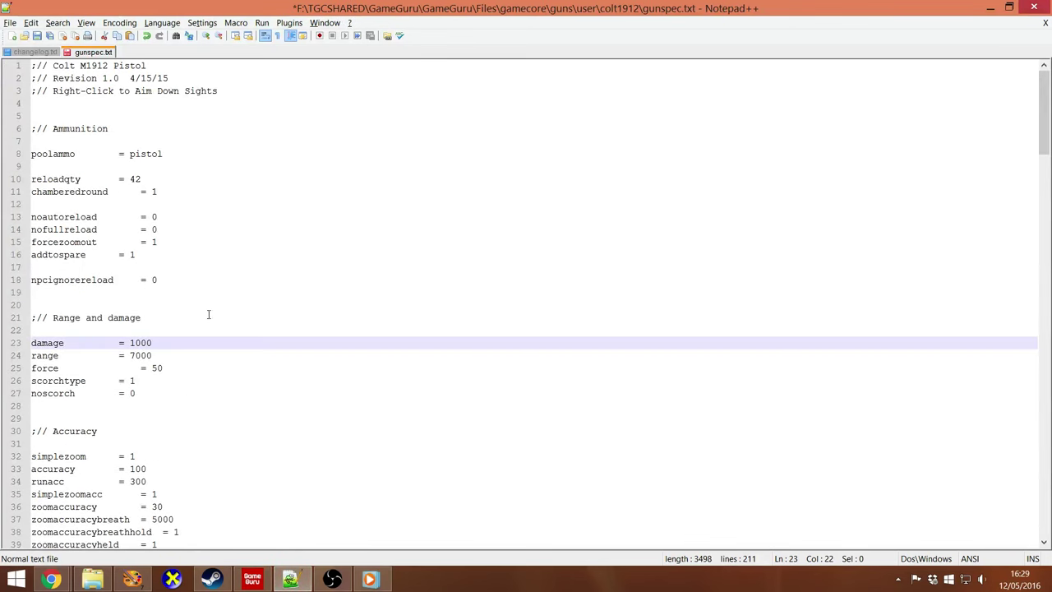
left_click(37, 36)
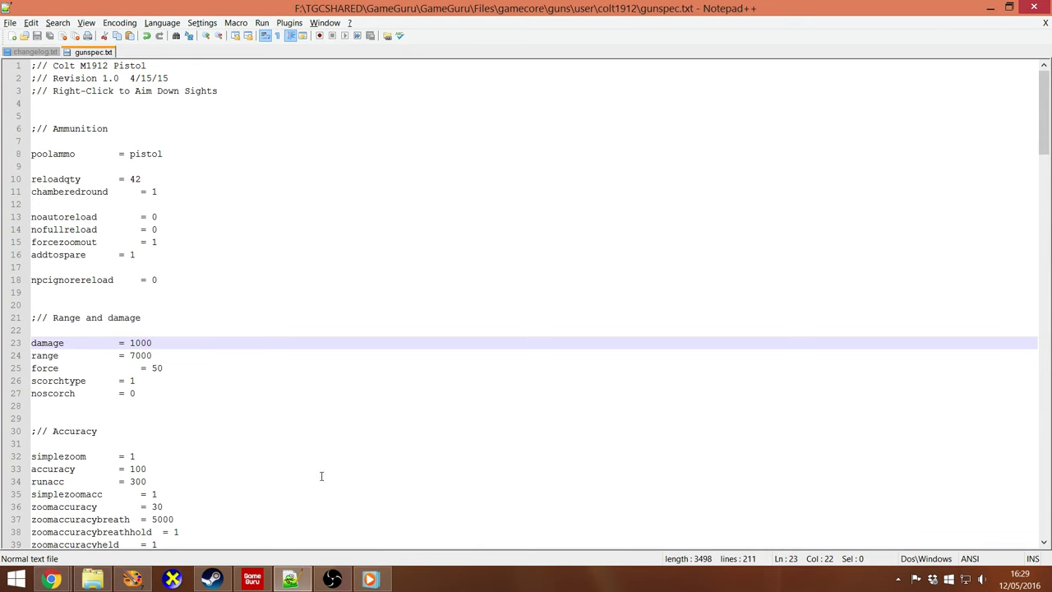
Switch back to GameGuru and restart the editor to reload the edited gunspec
left_click(252, 579)
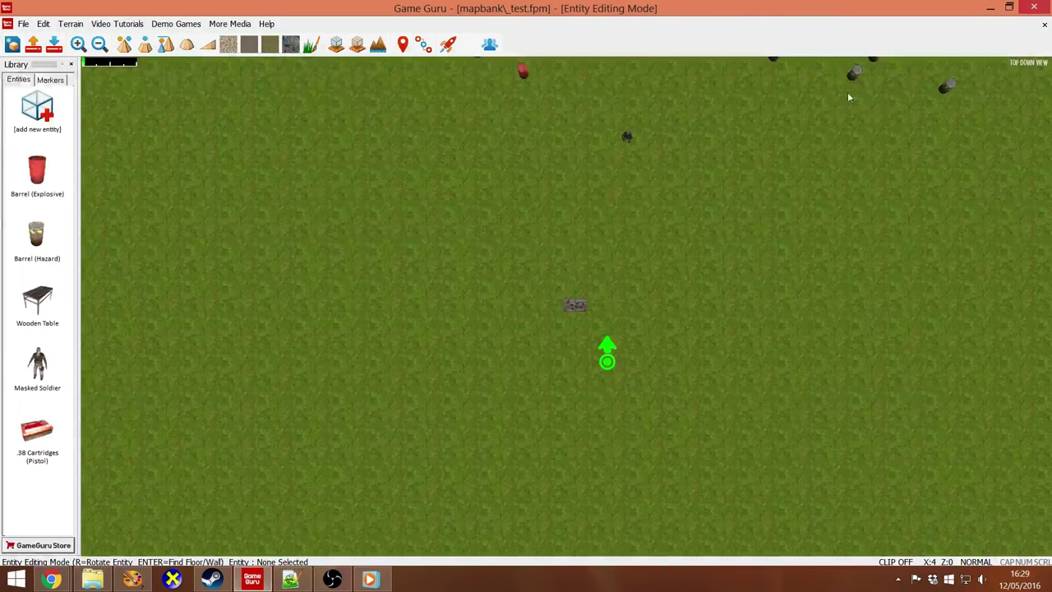
key("ctrl+n")
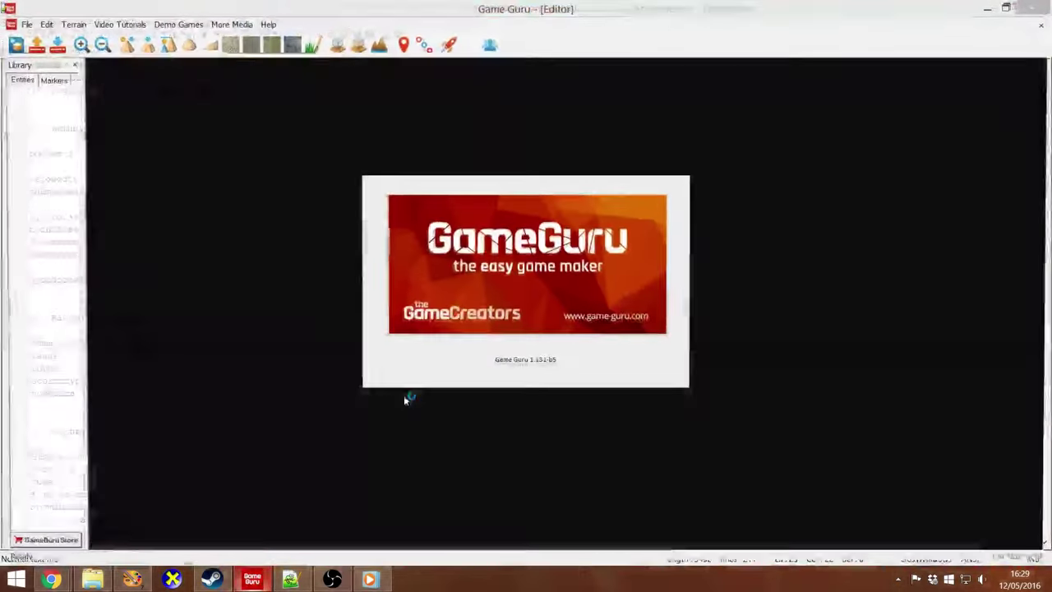